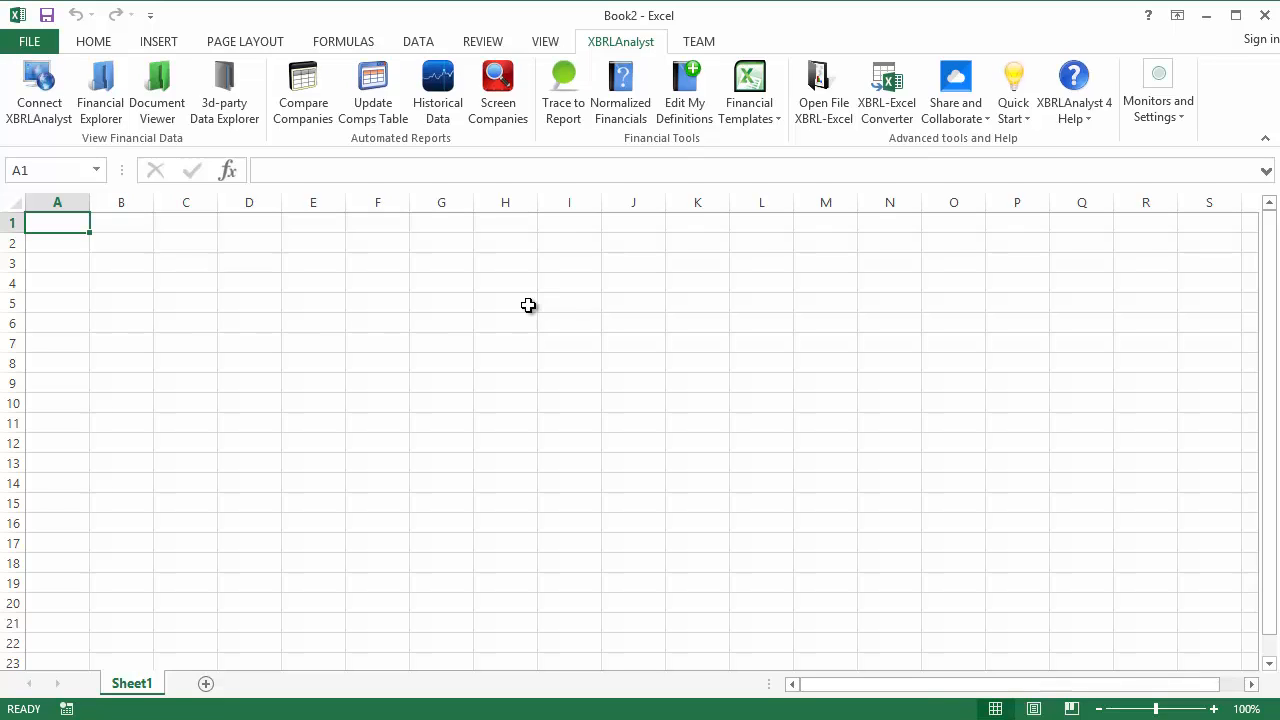
# Open the XBRL-Excel Converter and choose aapl-20141227.xml from the 2015-Q1 - Edited folder as the XBRL instance document
pyautogui.click(869, 126)
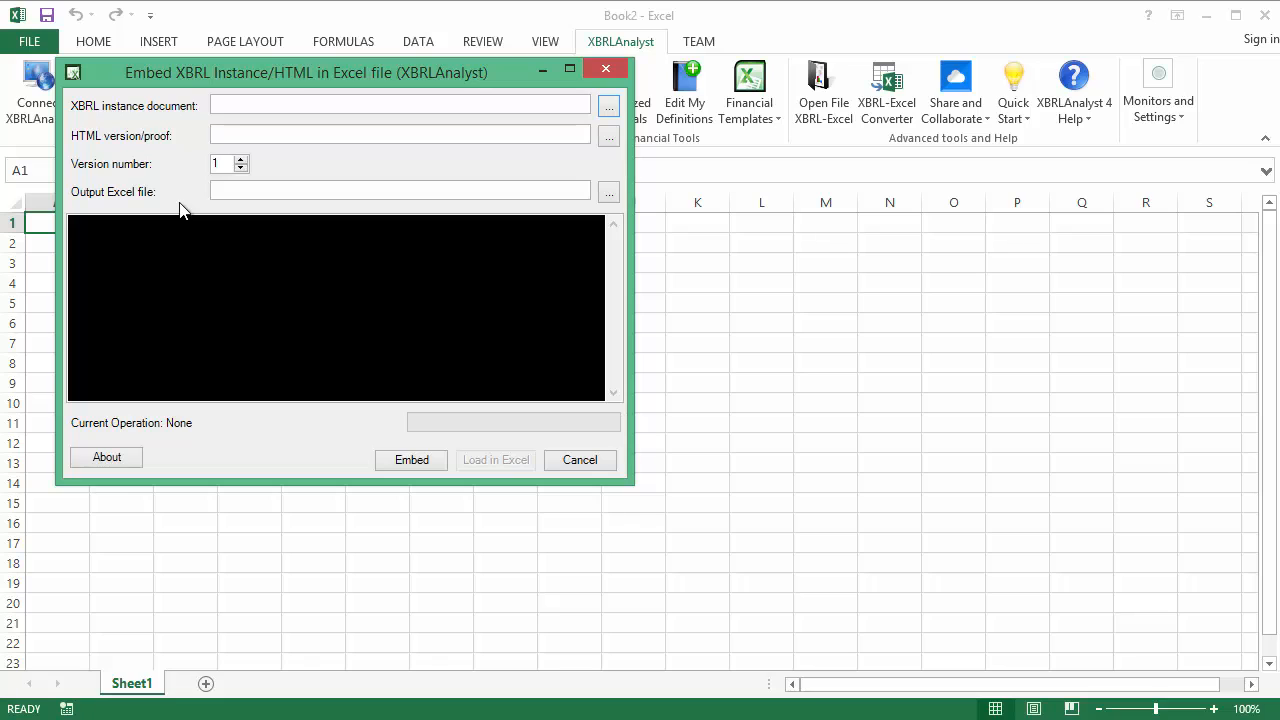
pyautogui.click(609, 107)
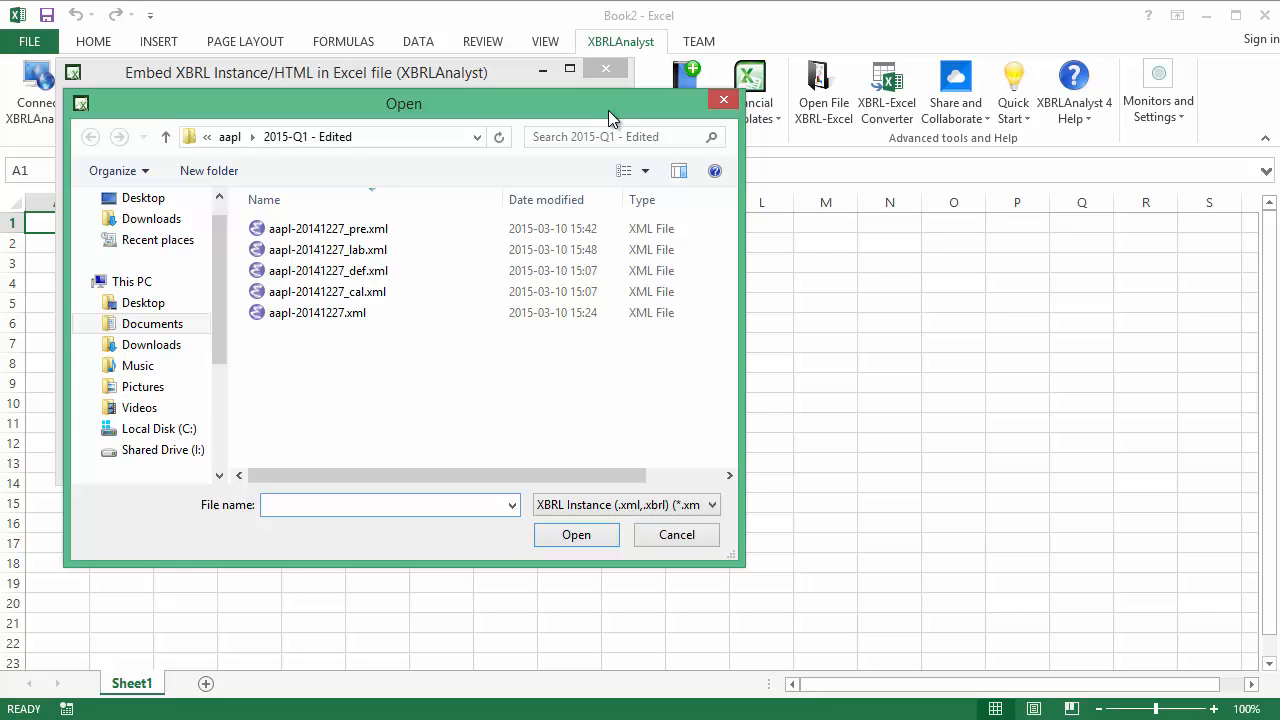
pyautogui.click(377, 318)
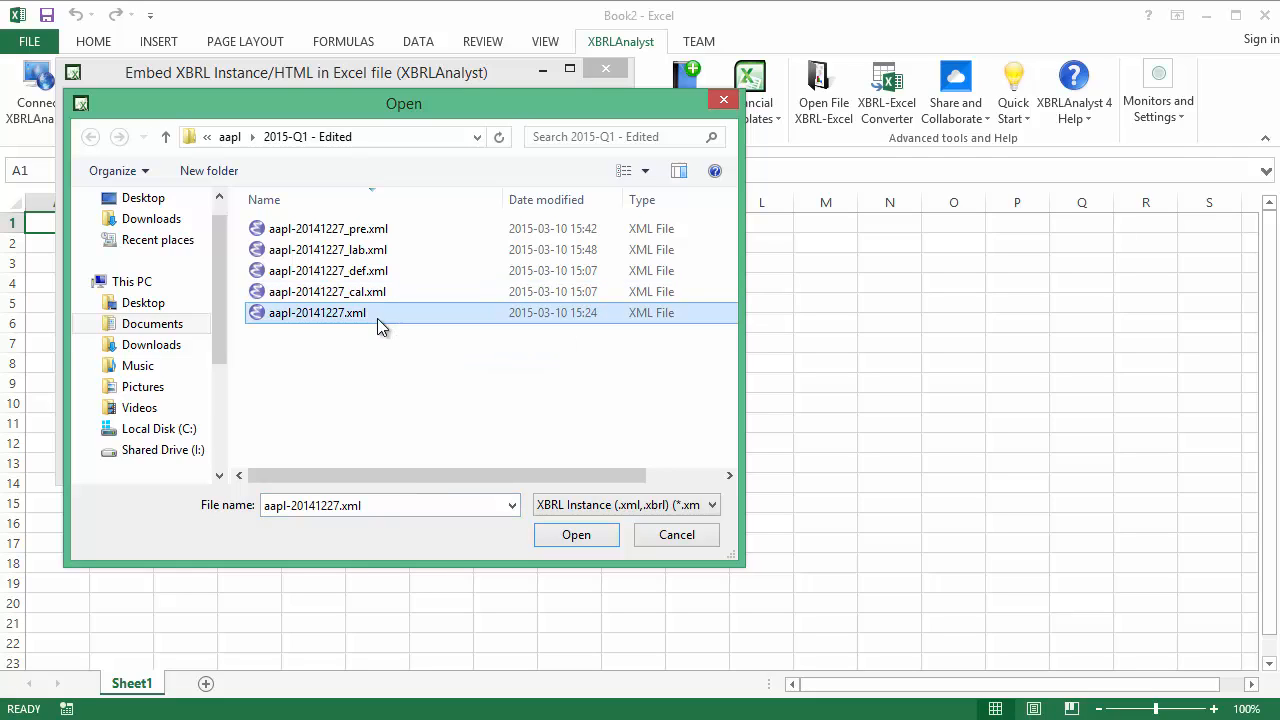
pyautogui.click(574, 534)
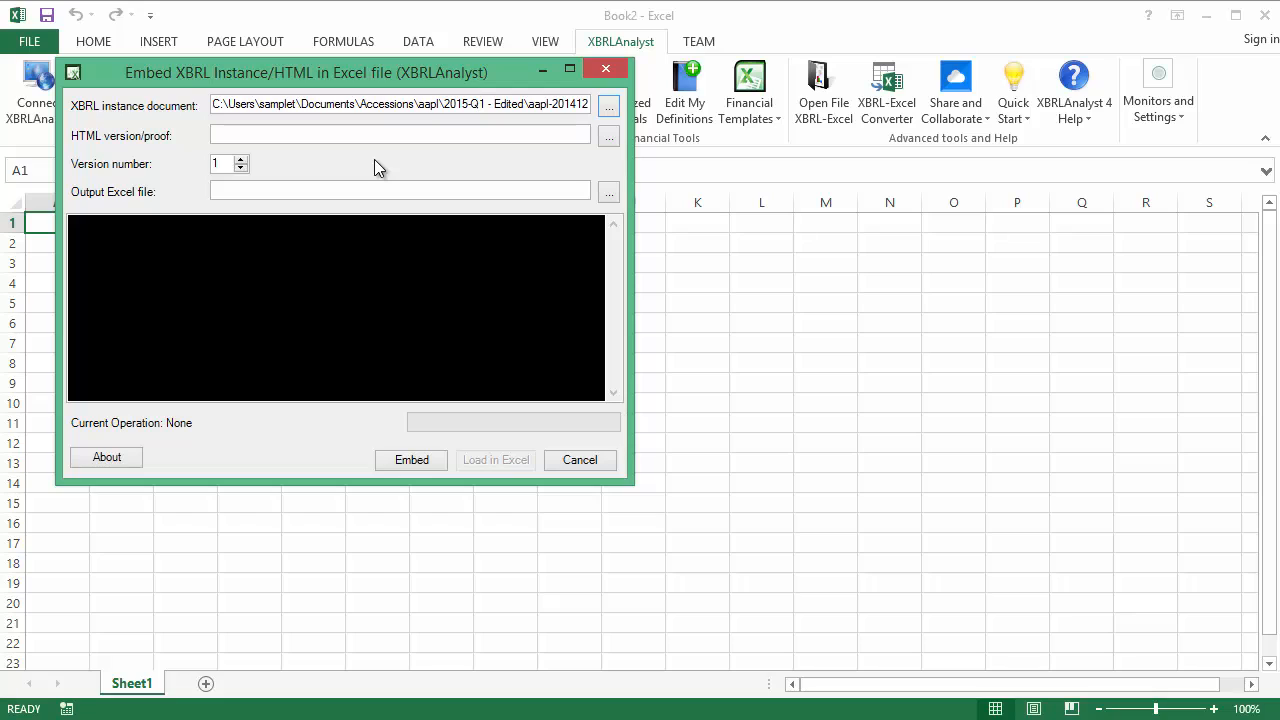
# Set the output Excel file to aapl-20141227-v1.xlsx in the 2015-Q1 - Edited folder
pyautogui.click(226, 166)
pyautogui.click(609, 192)
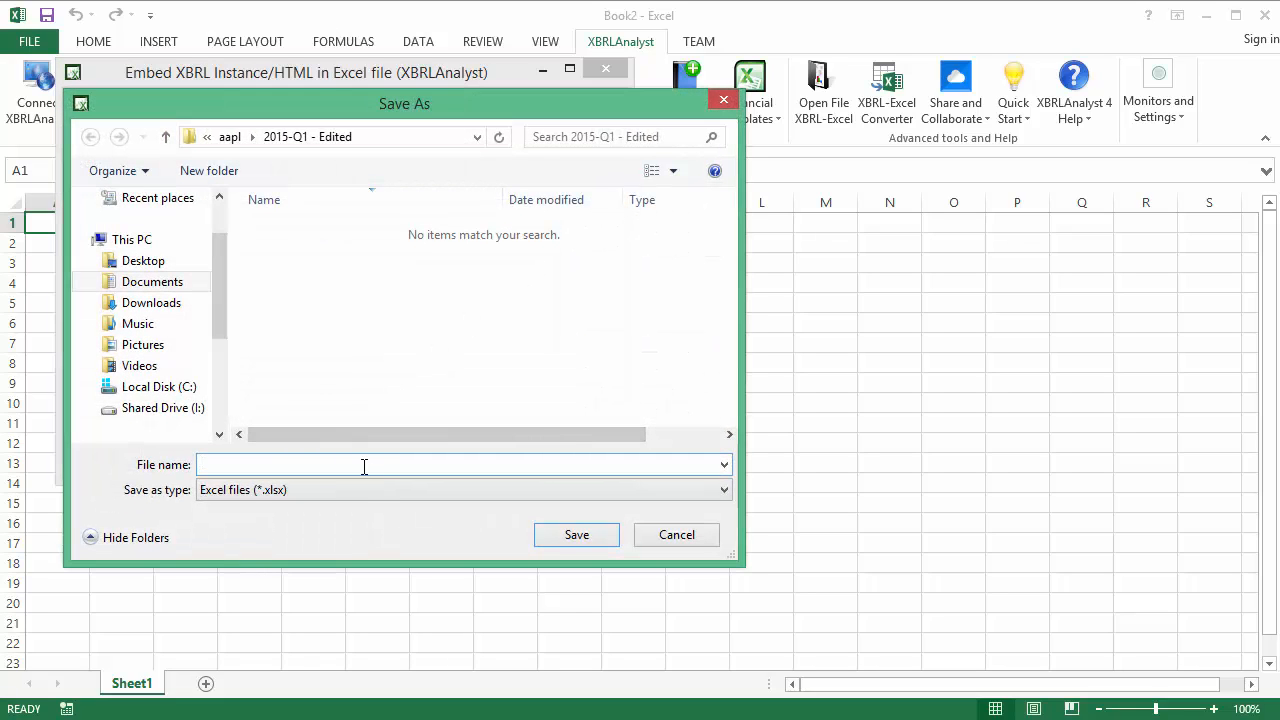
pyautogui.write('aapl')
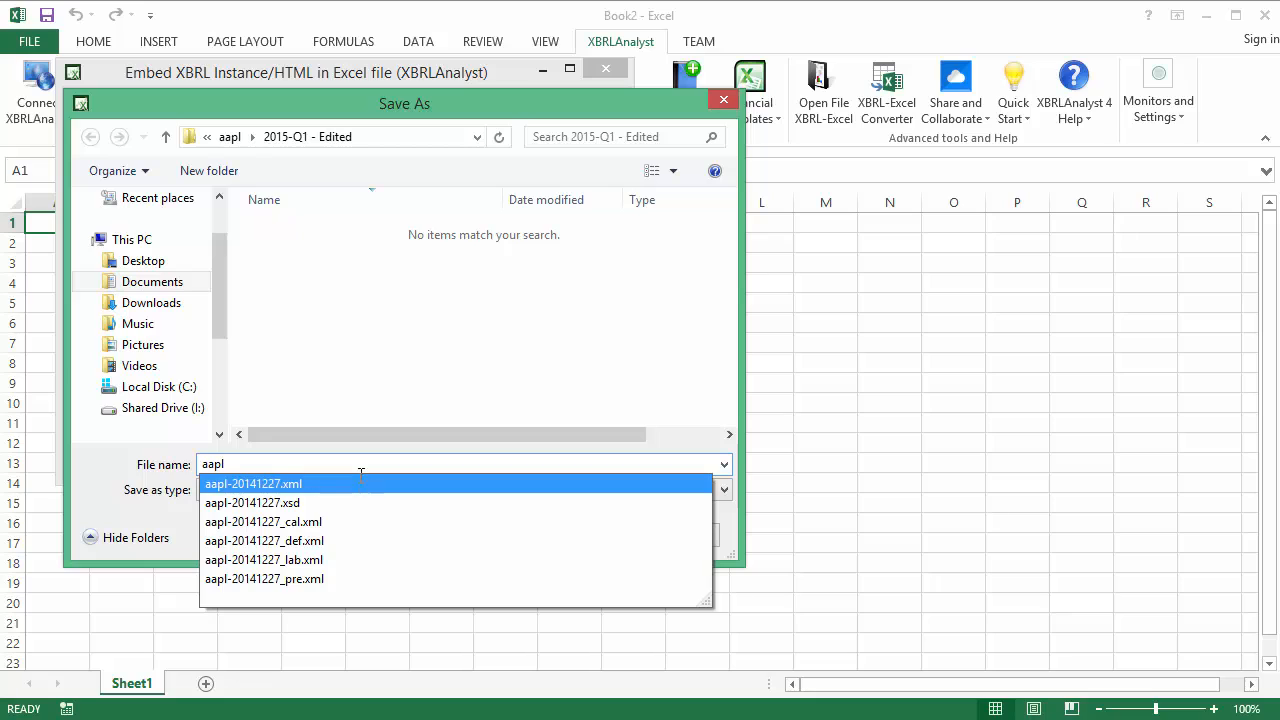
pyautogui.click(364, 483)
pyautogui.click(361, 470)
pyautogui.press('BackSpace')
pyautogui.press('BackSpace')
pyautogui.press('BackSpace')
pyautogui.press('BackSpace')
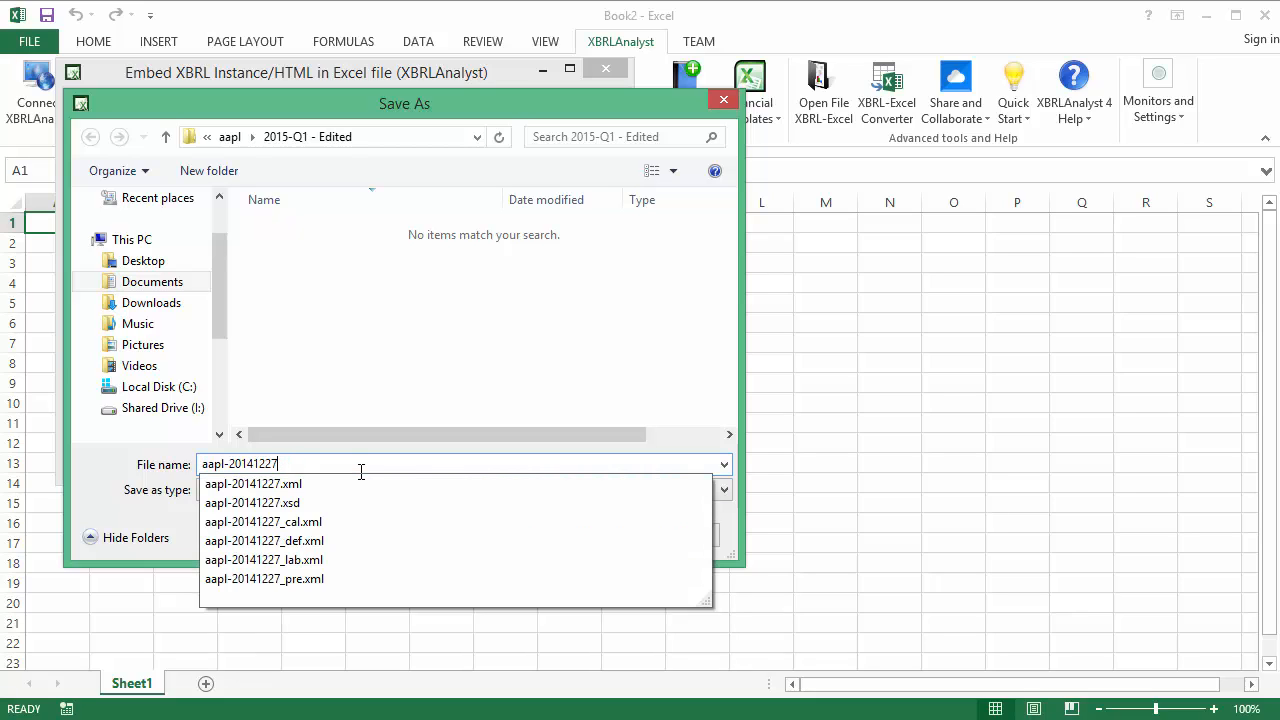
pyautogui.write('-v1.xlsx')
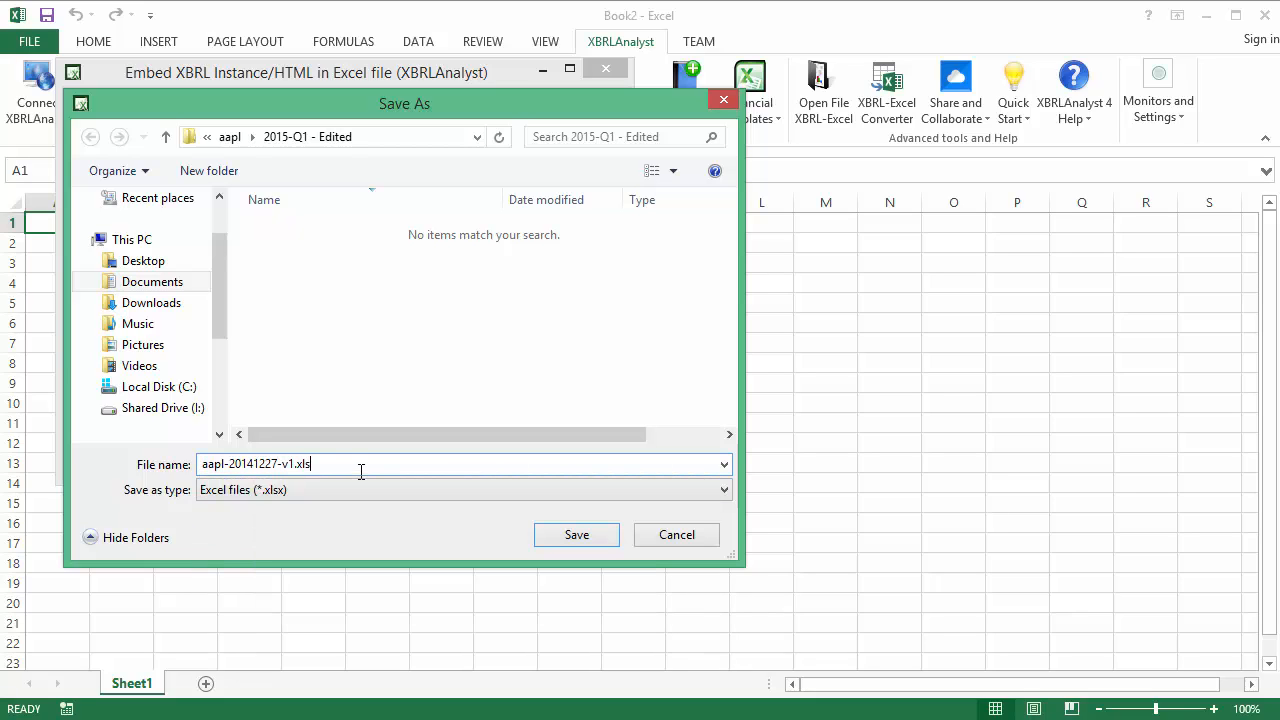
pyautogui.click(559, 536)
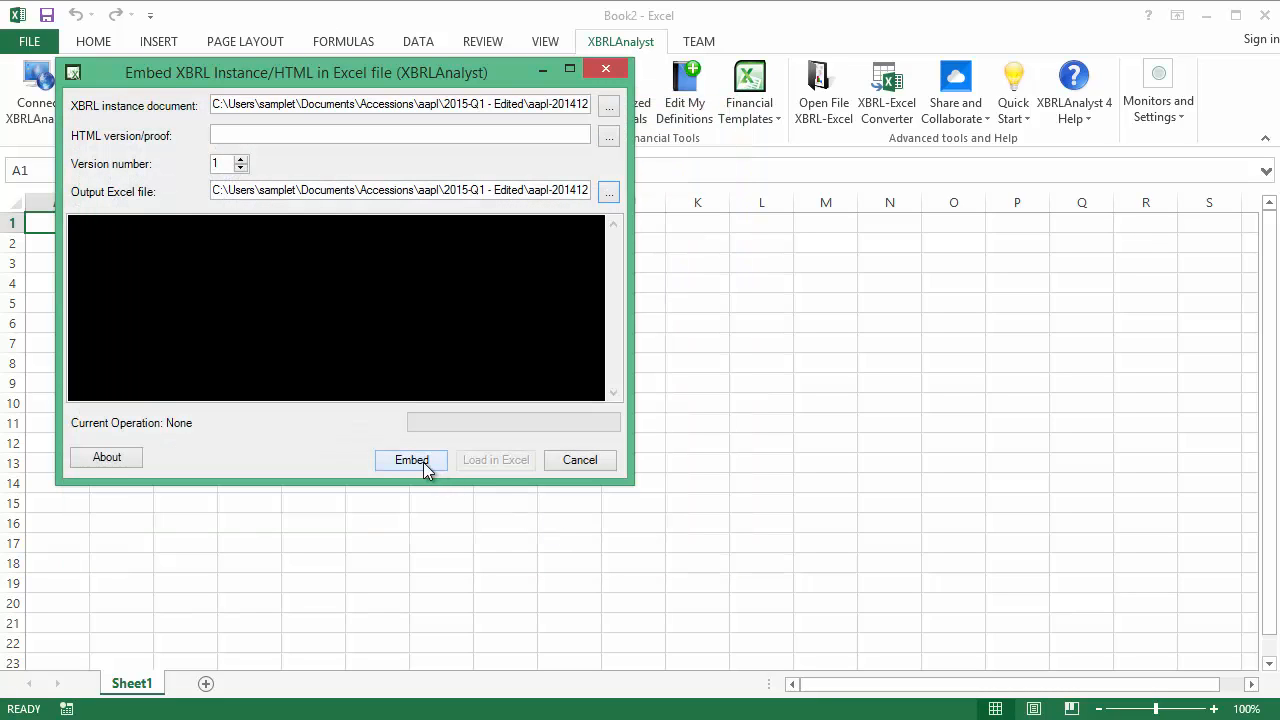
# Embed the XBRL instance, load the resulting workbook in Excel, and display the XBRLAnalyst tools in its maximized window
pyautogui.click(423, 462)
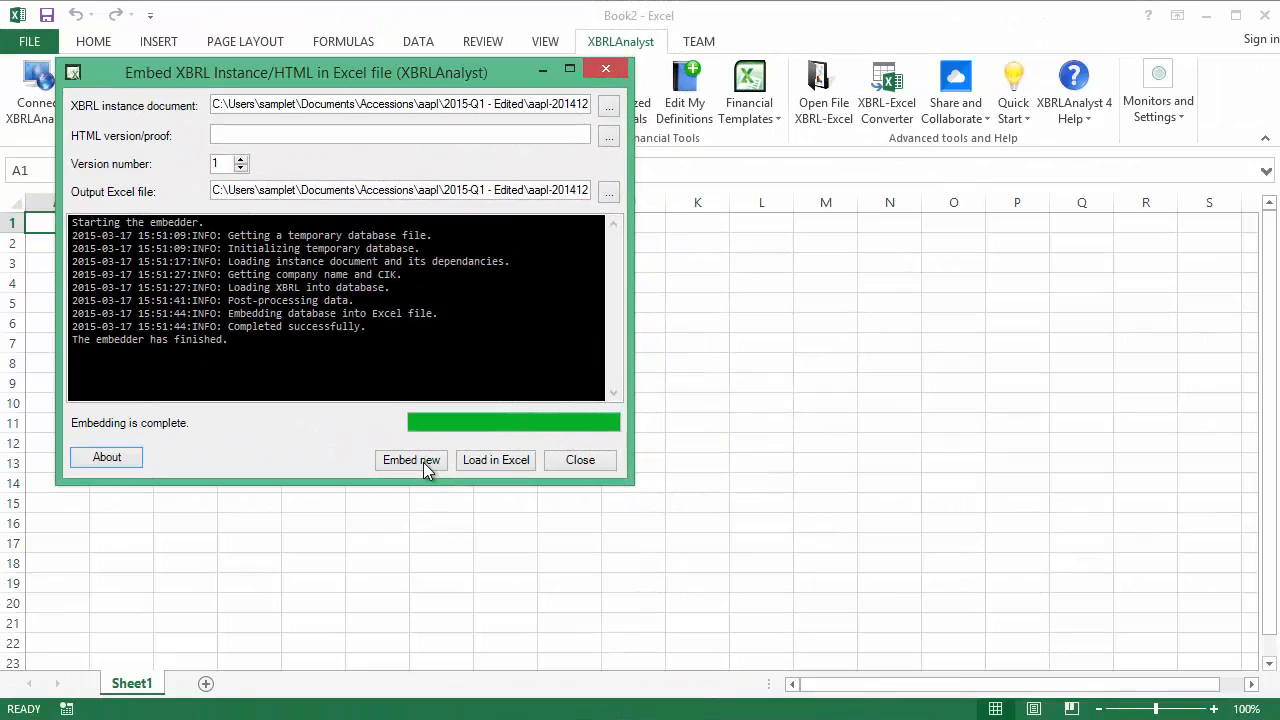
pyautogui.click(480, 460)
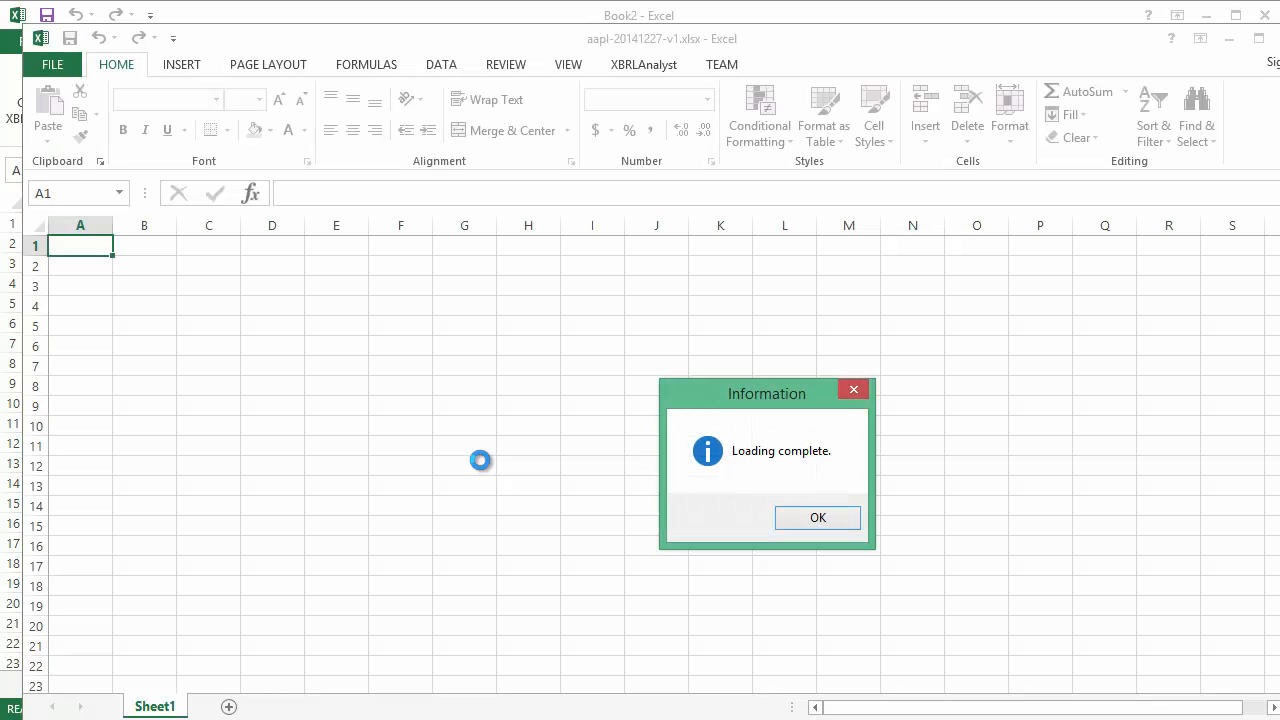
pyautogui.click(790, 518)
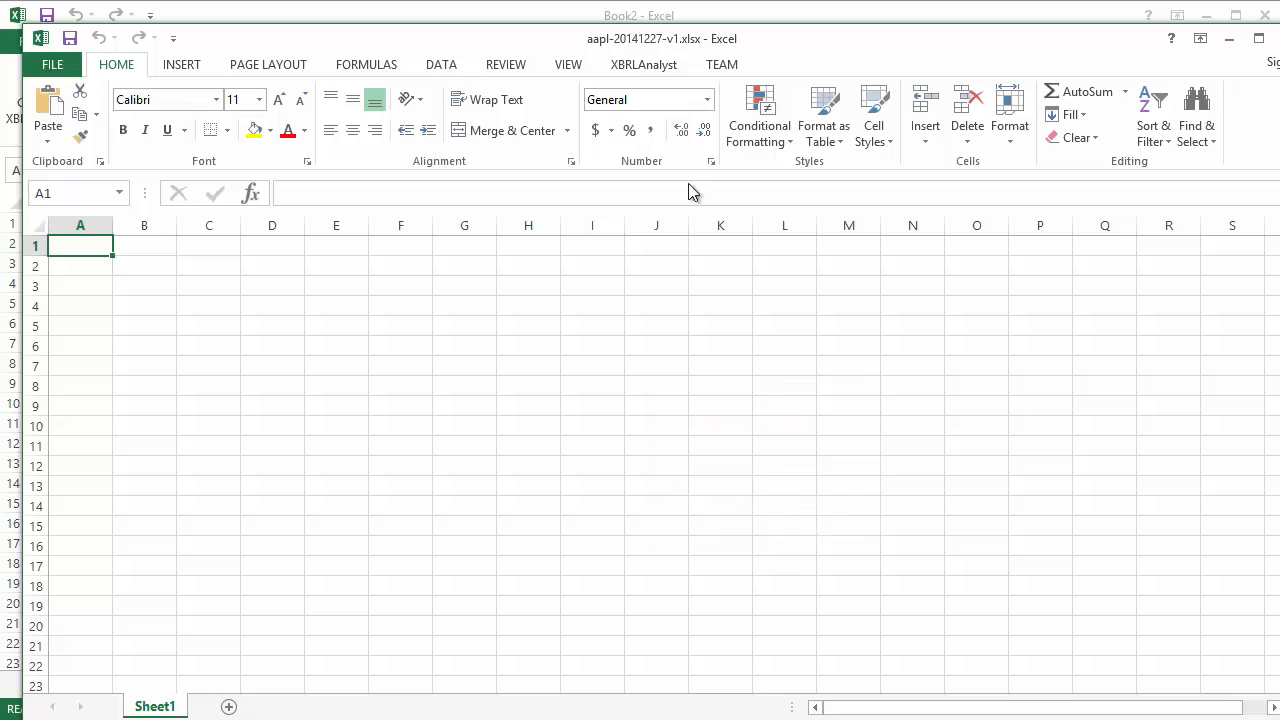
pyautogui.moveTo(649, 46); pyautogui.dragTo(628, 24)
pyautogui.click(624, 41)
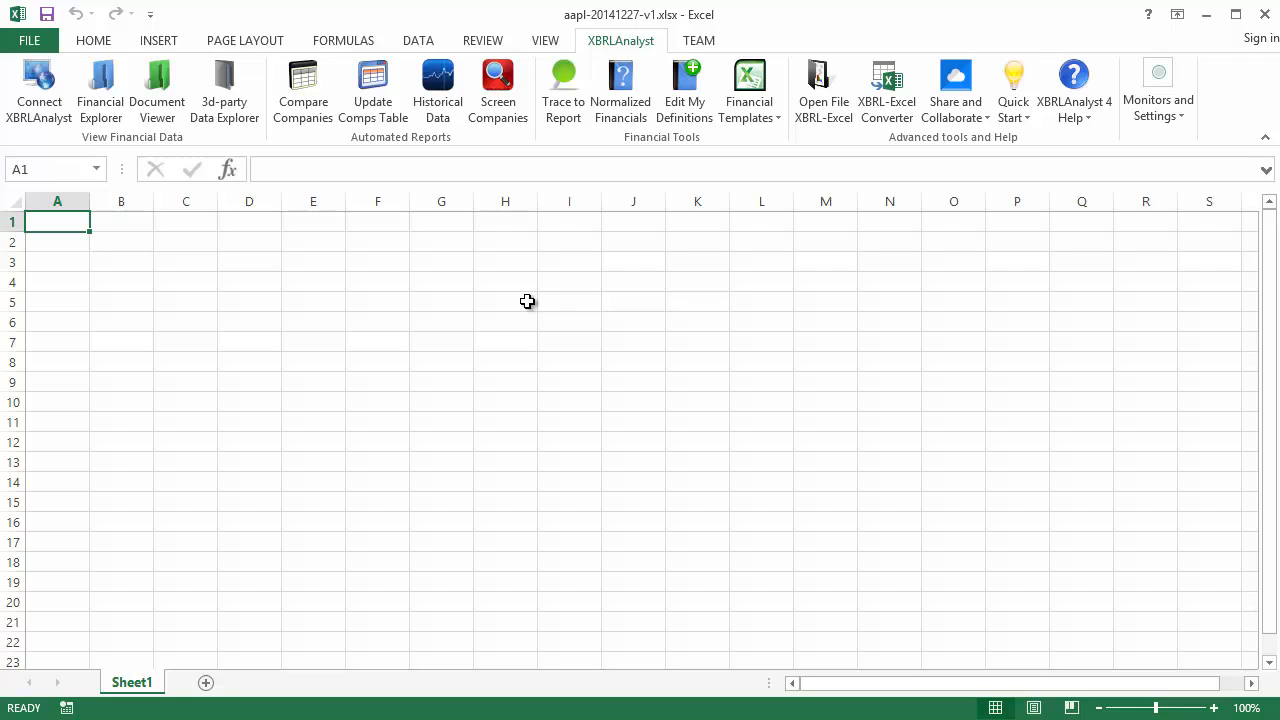
# Open the Financial Explorer and filter the companies by the ticker aapl
pyautogui.click(100, 95)
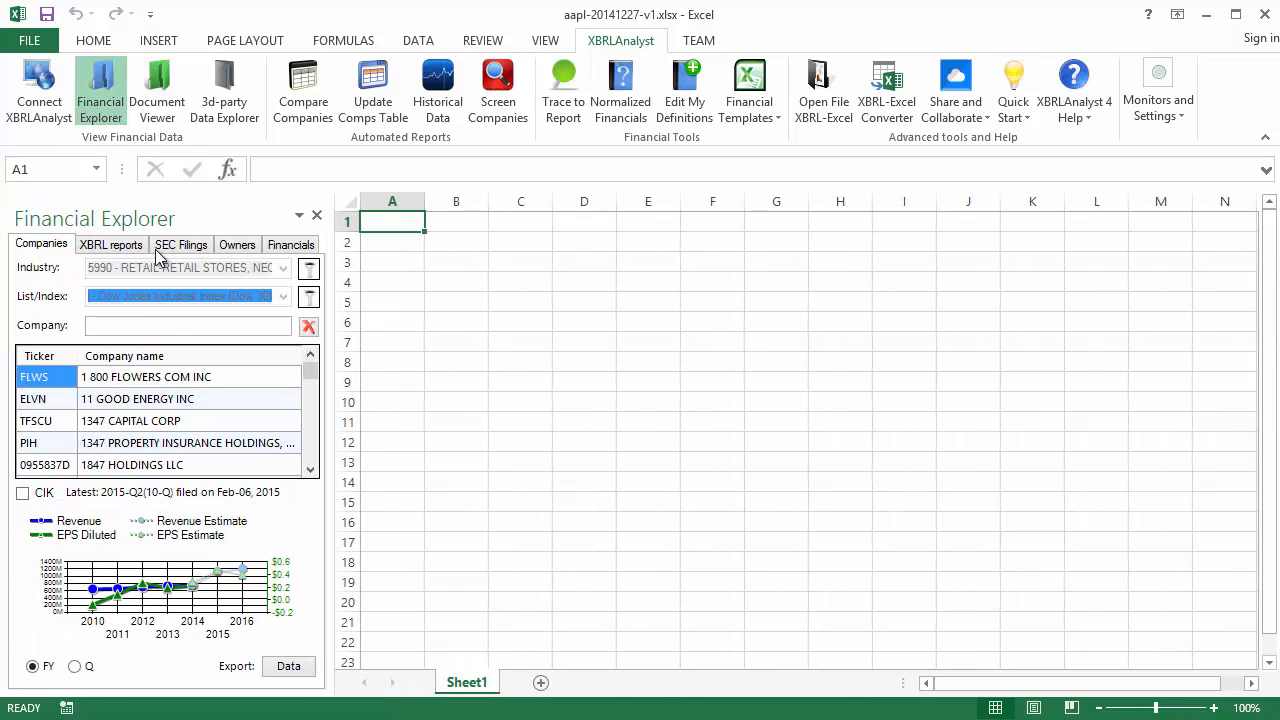
pyautogui.click(166, 323)
pyautogui.write('aapl')
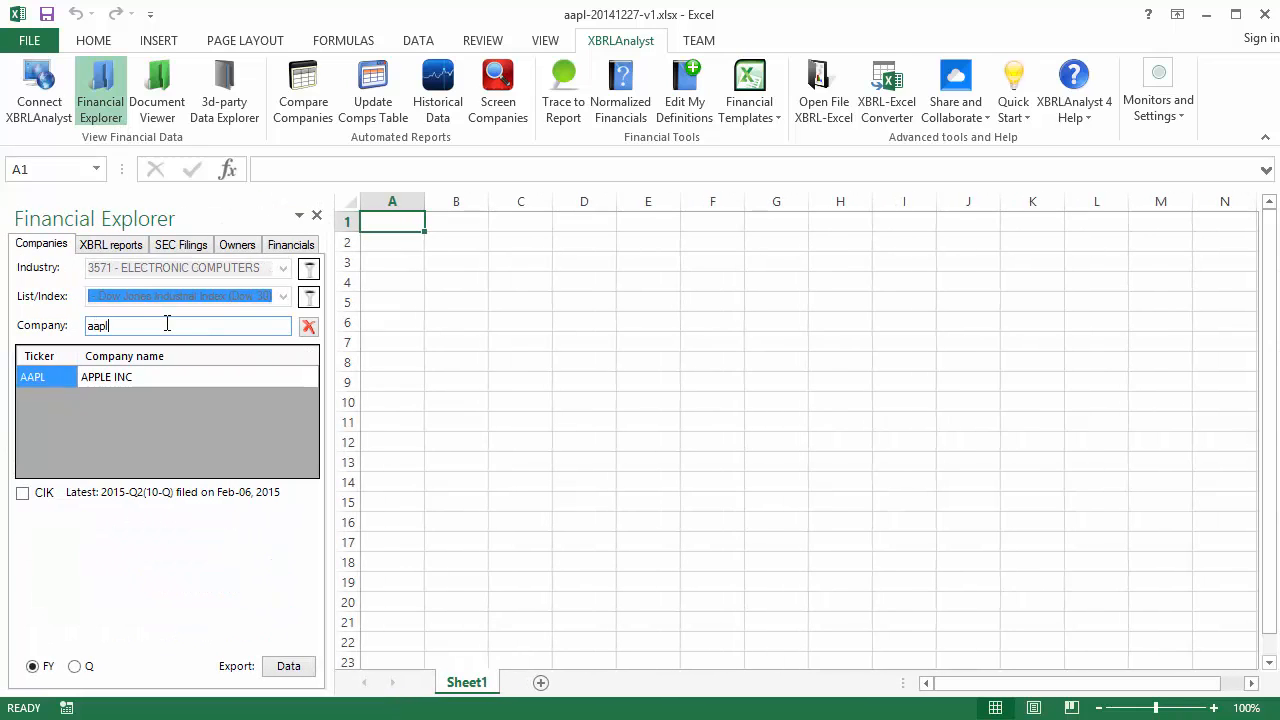
# Open the condensed consolidated balance sheets of the embedded *10-Q 2015 Q1 report and insert the 2015-Q1 cash and cash equivalents into A1
pyautogui.click(99, 242)
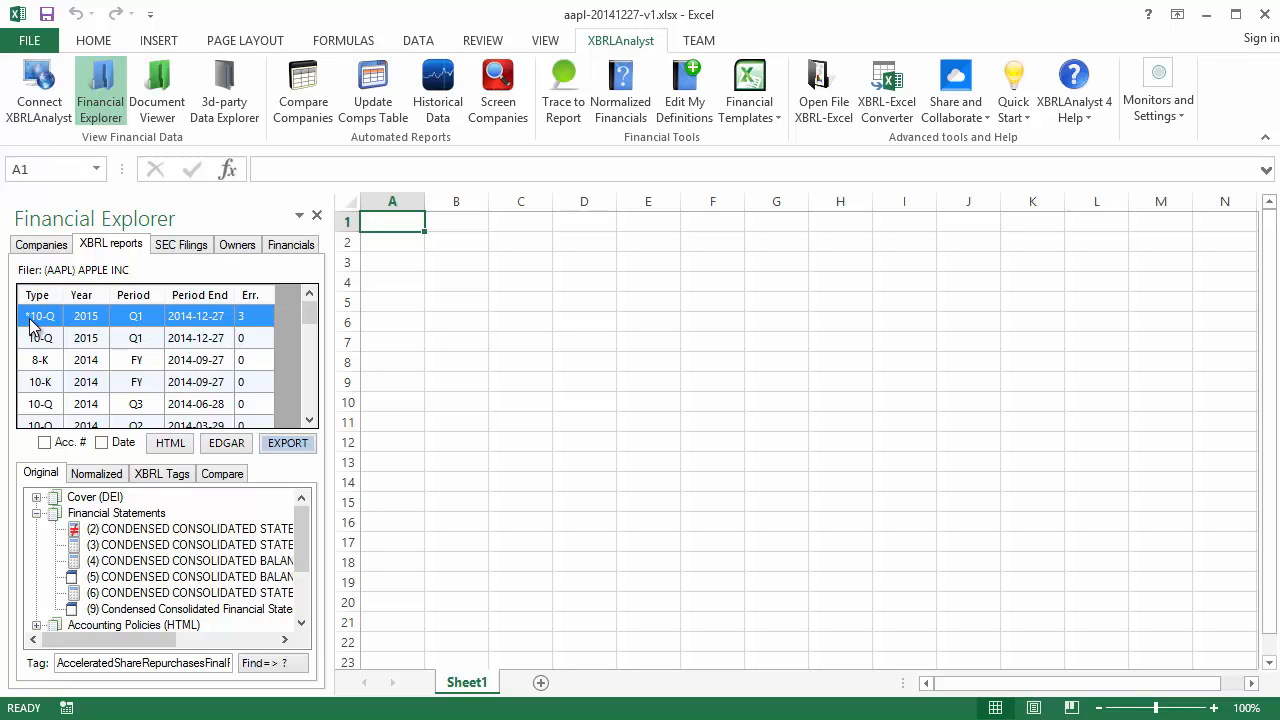
pyautogui.doubleClick(189, 560)
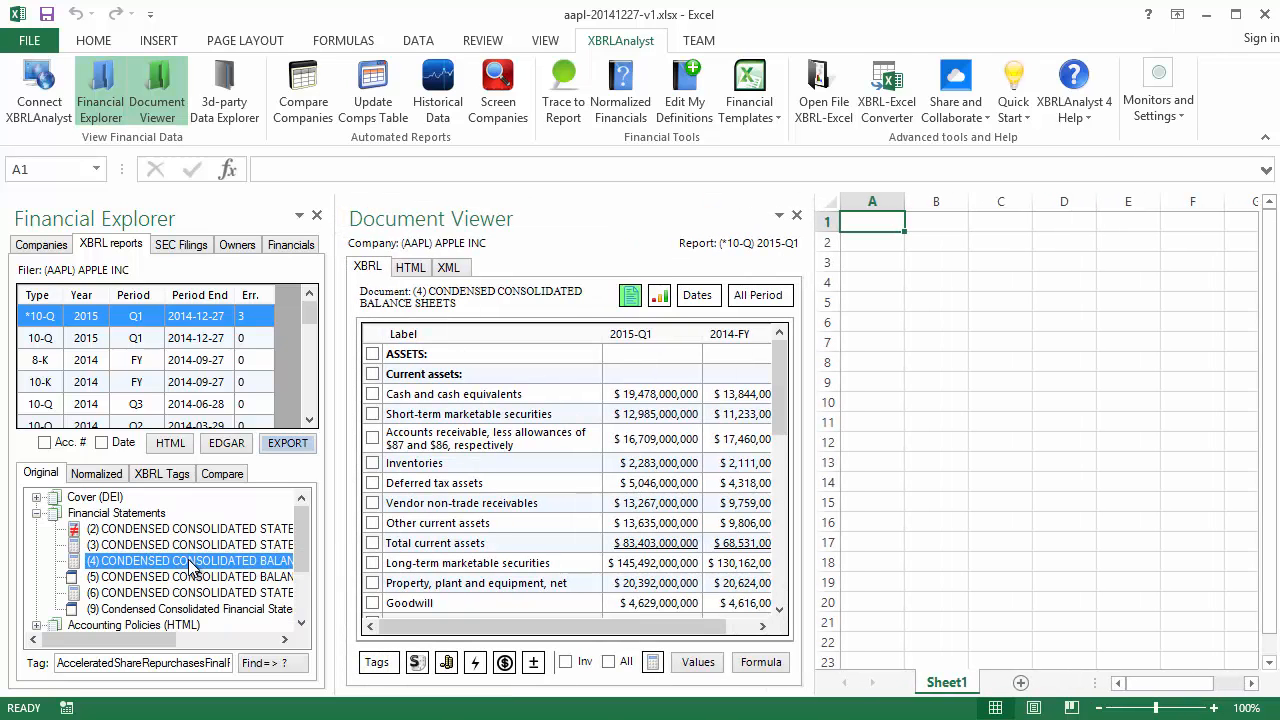
pyautogui.moveTo(662, 397); pyautogui.dragTo(866, 224)
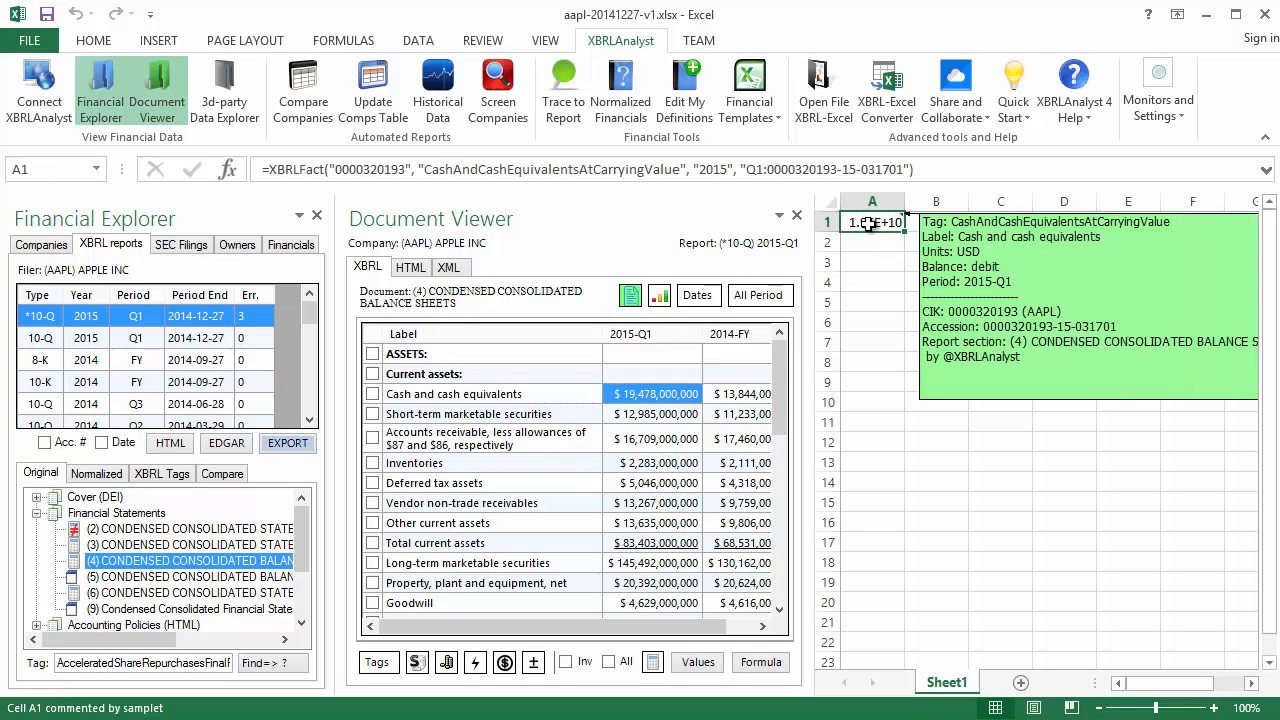
# View the XBRL tags and the lightning-marked column for the balance sheet items, and hide both columns again
pyautogui.click(376, 662)
pyautogui.moveTo(425, 626); pyautogui.dragTo(524, 626)
pyautogui.click(475, 662)
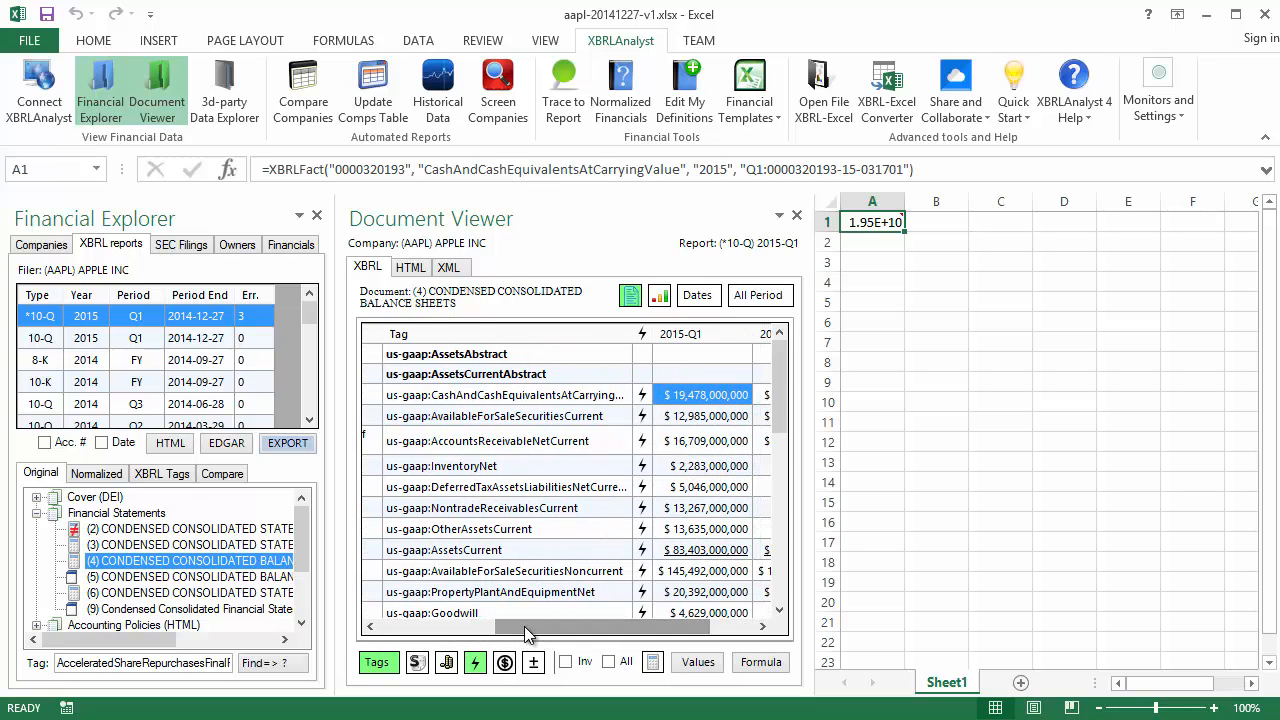
pyautogui.click(475, 662)
pyautogui.click(380, 663)
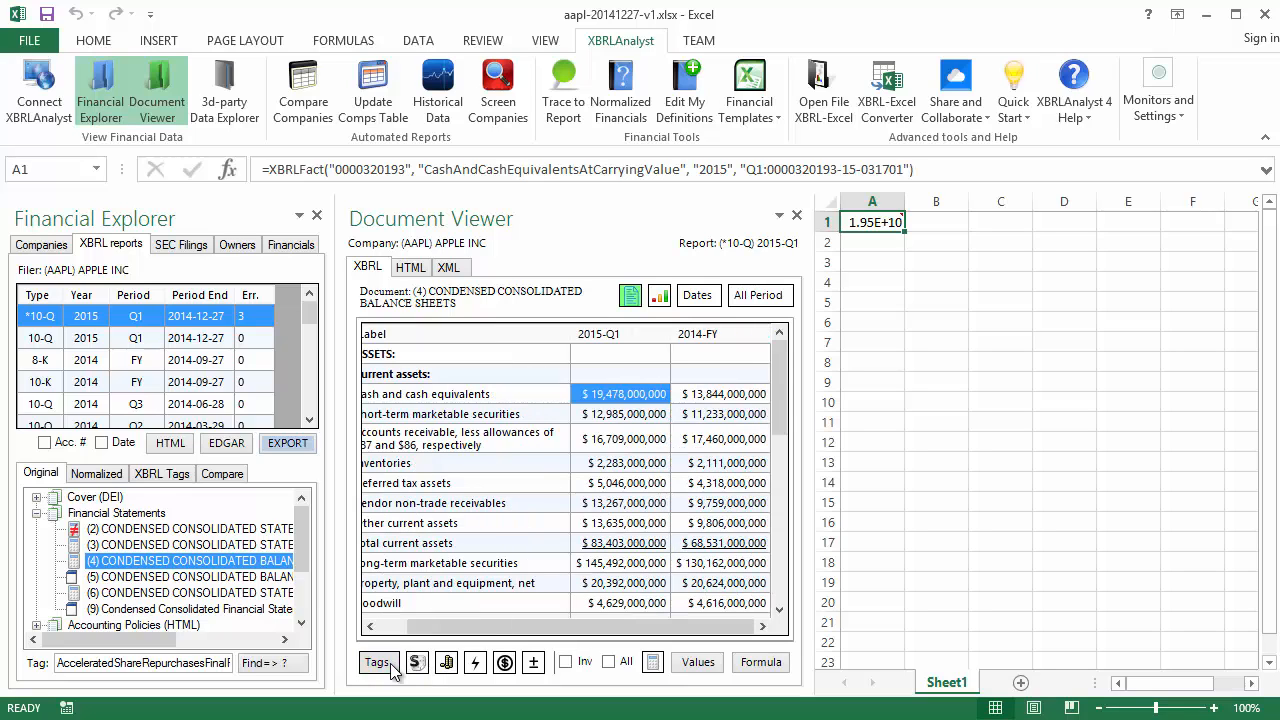
# Add and save the audit comment "Check this value." on the 2015-Q1 cash and cash equivalents value
pyautogui.rightClick(600, 395)
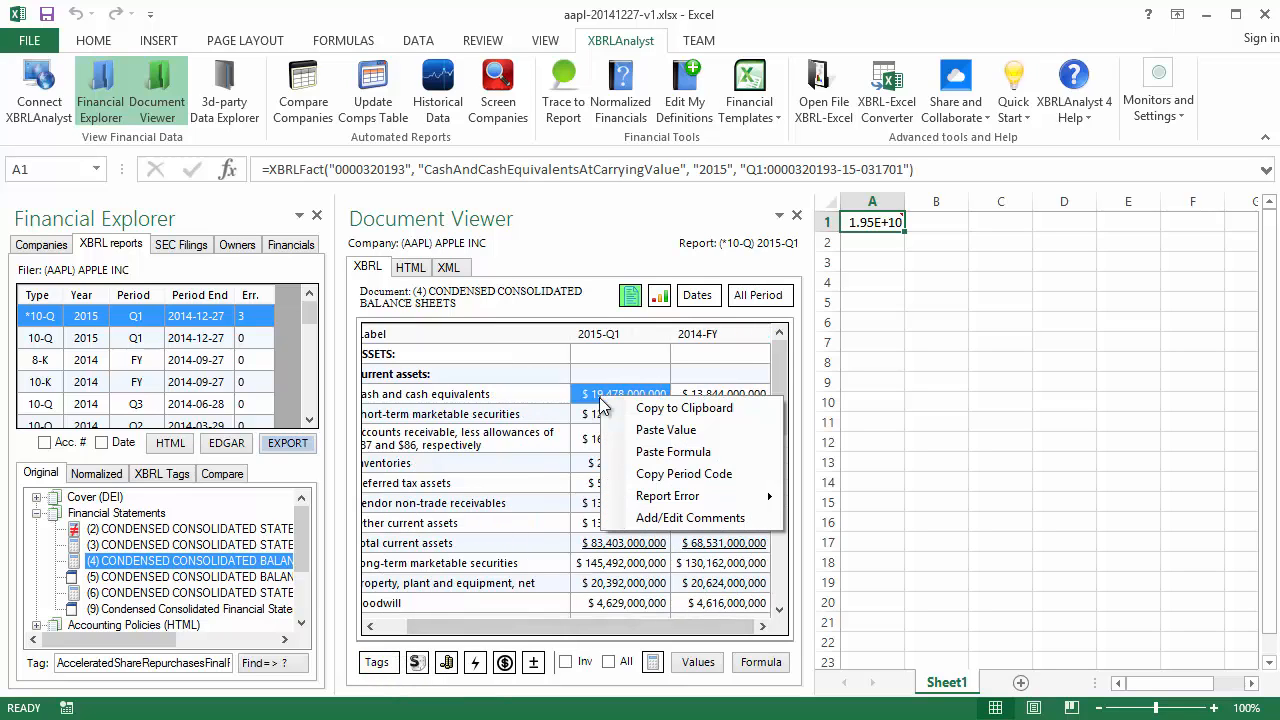
pyautogui.click(636, 521)
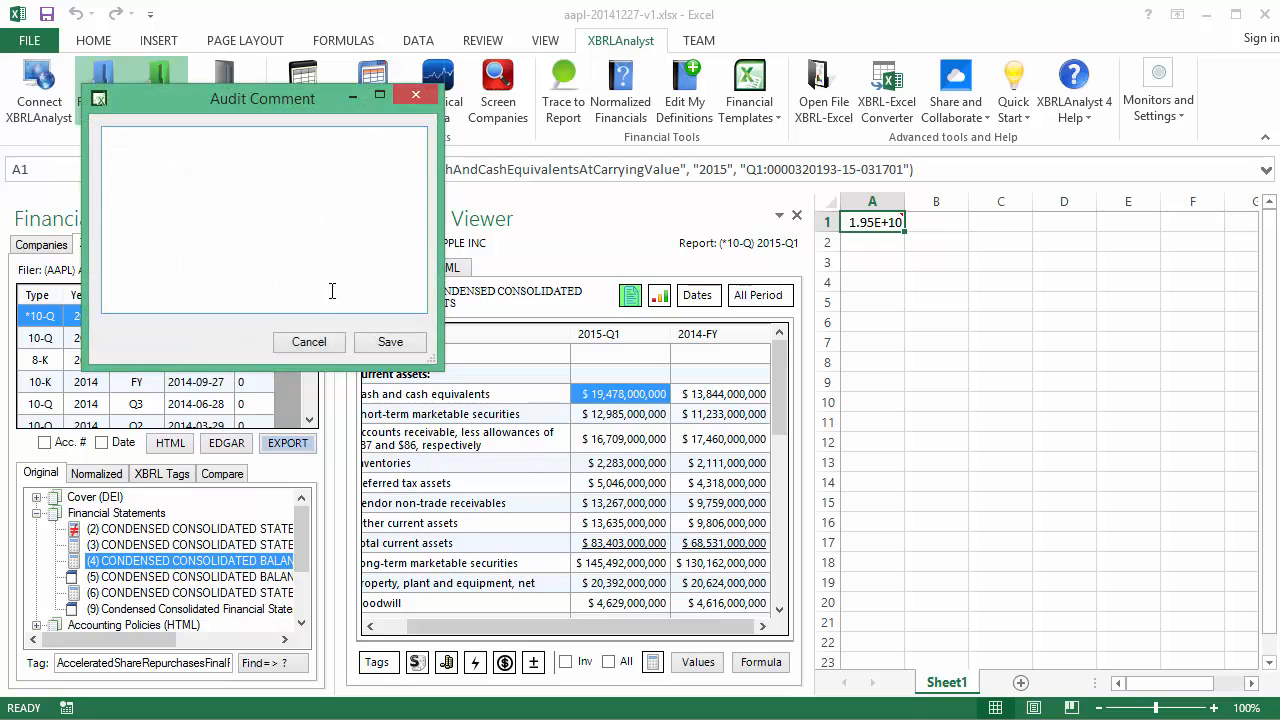
pyautogui.write('Check this value.')
pyautogui.click(390, 343)
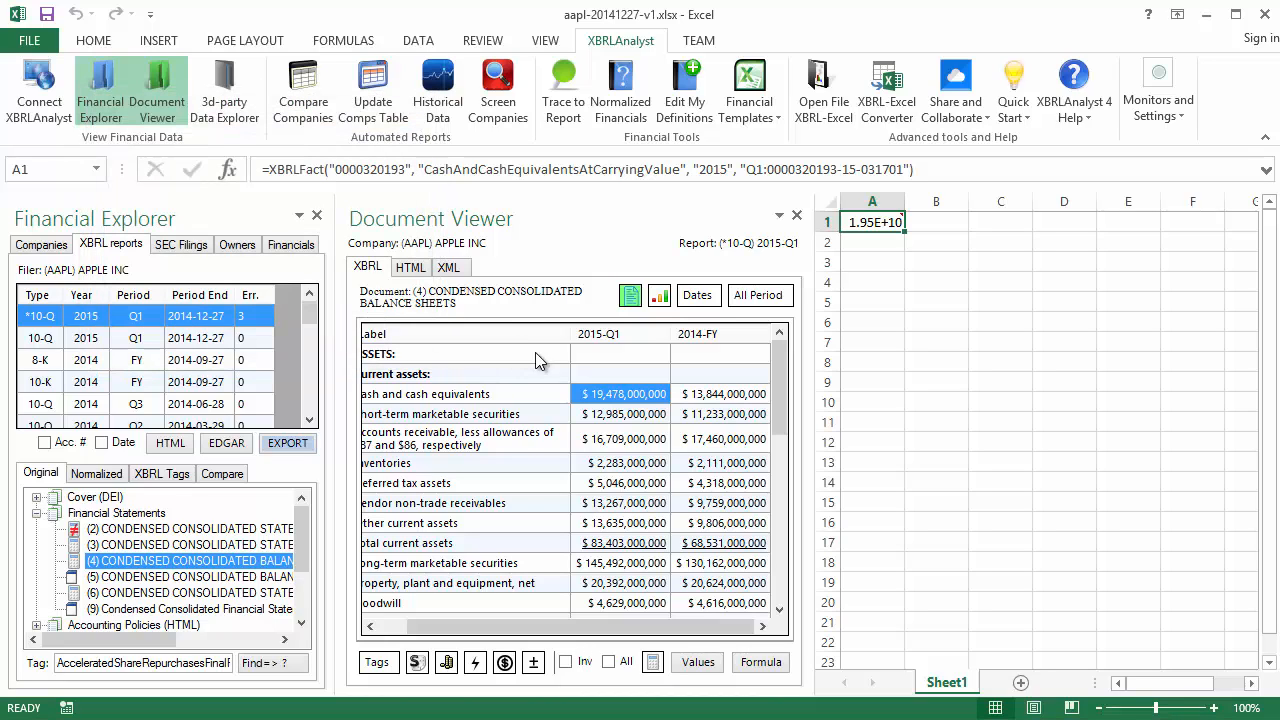
pyautogui.click(606, 373)
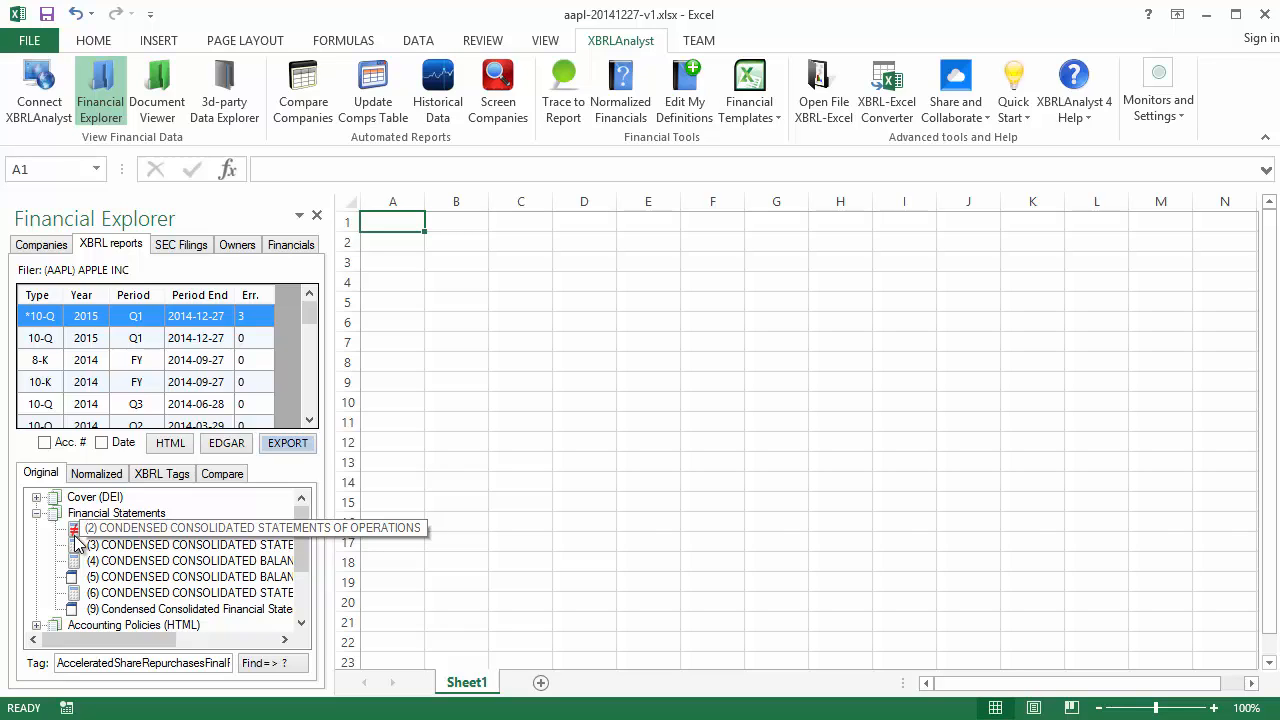
# Open the condensed consolidated statements of operations, turn on the calculation checks, and export all its values to Sheet1
pyautogui.click(113, 530)
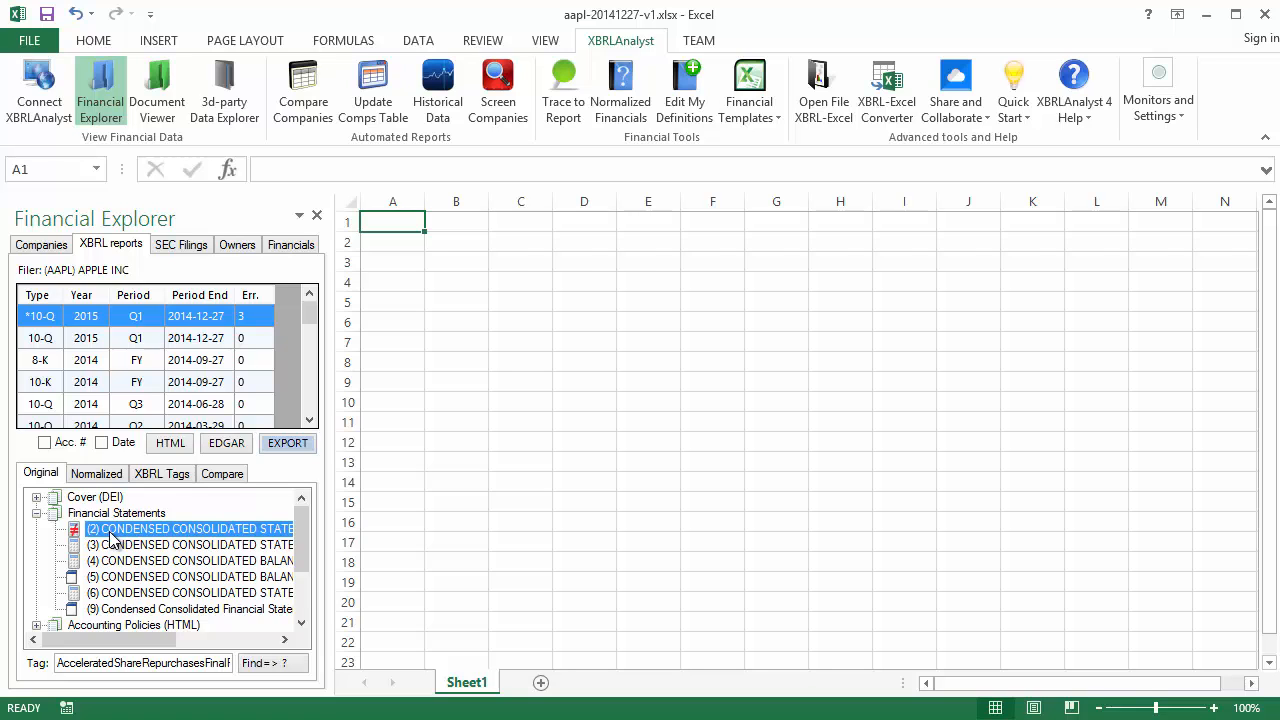
pyautogui.doubleClick(110, 532)
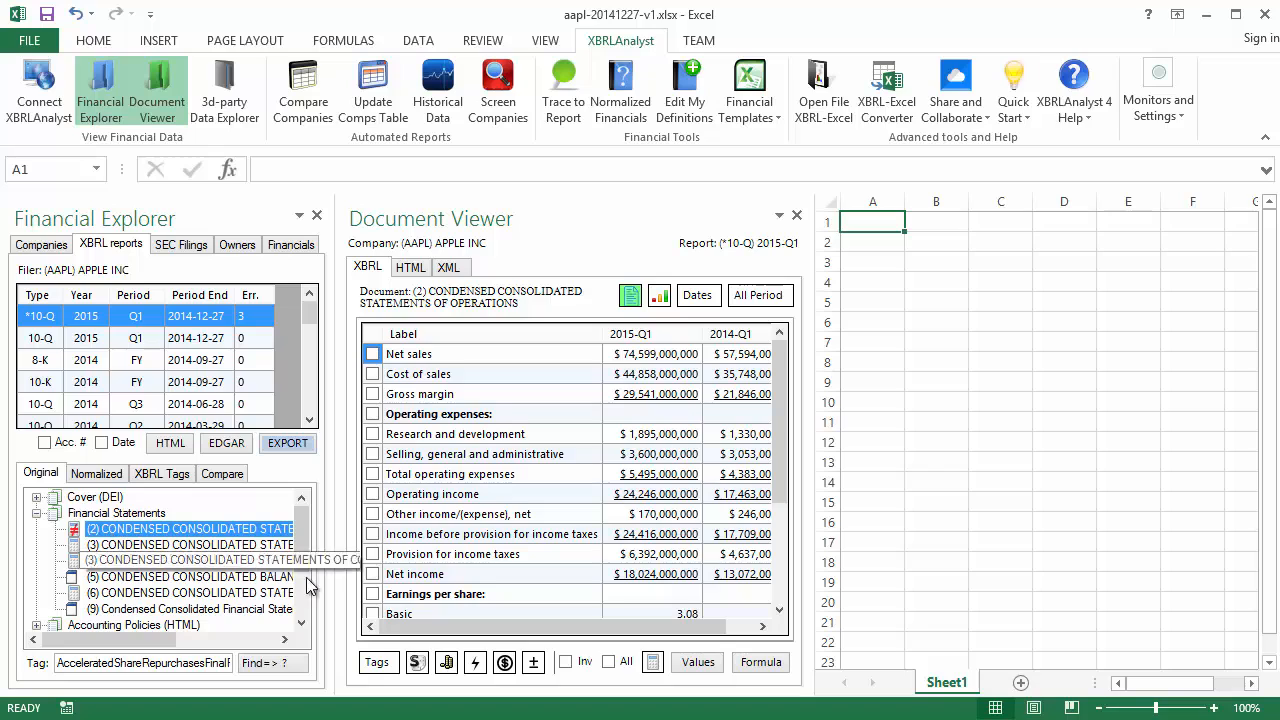
pyautogui.click(651, 662)
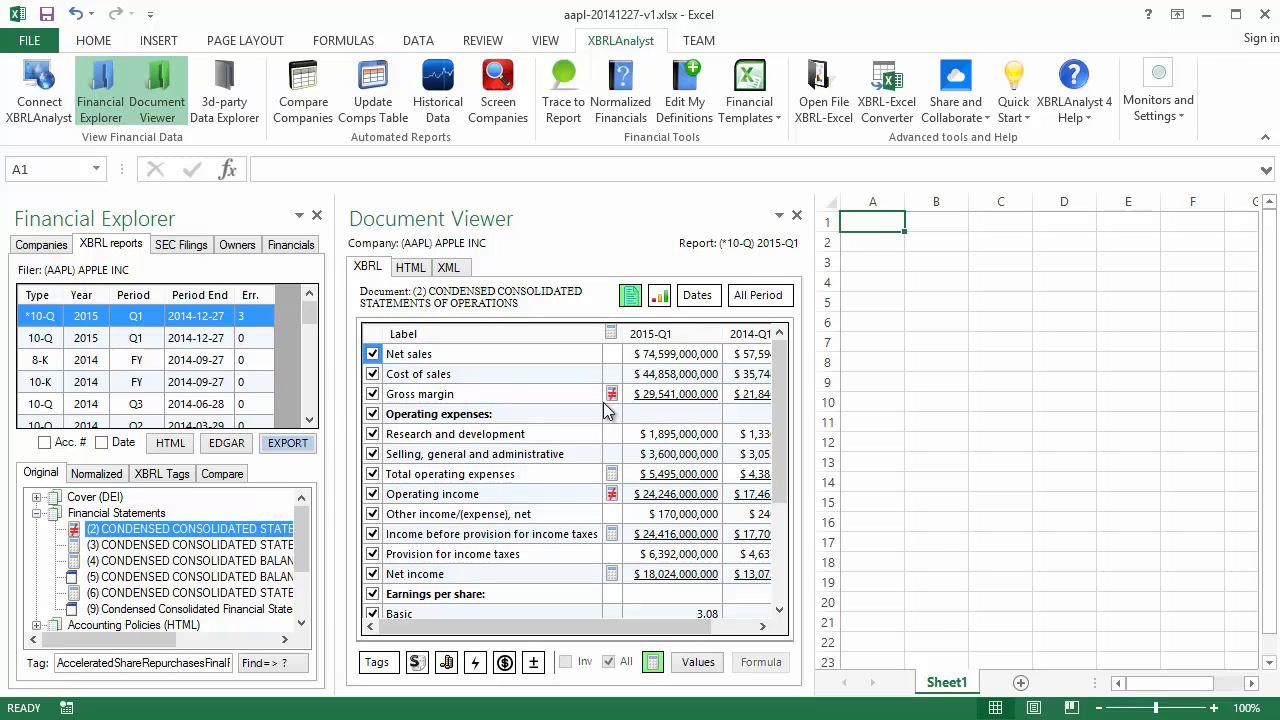
pyautogui.click(687, 663)
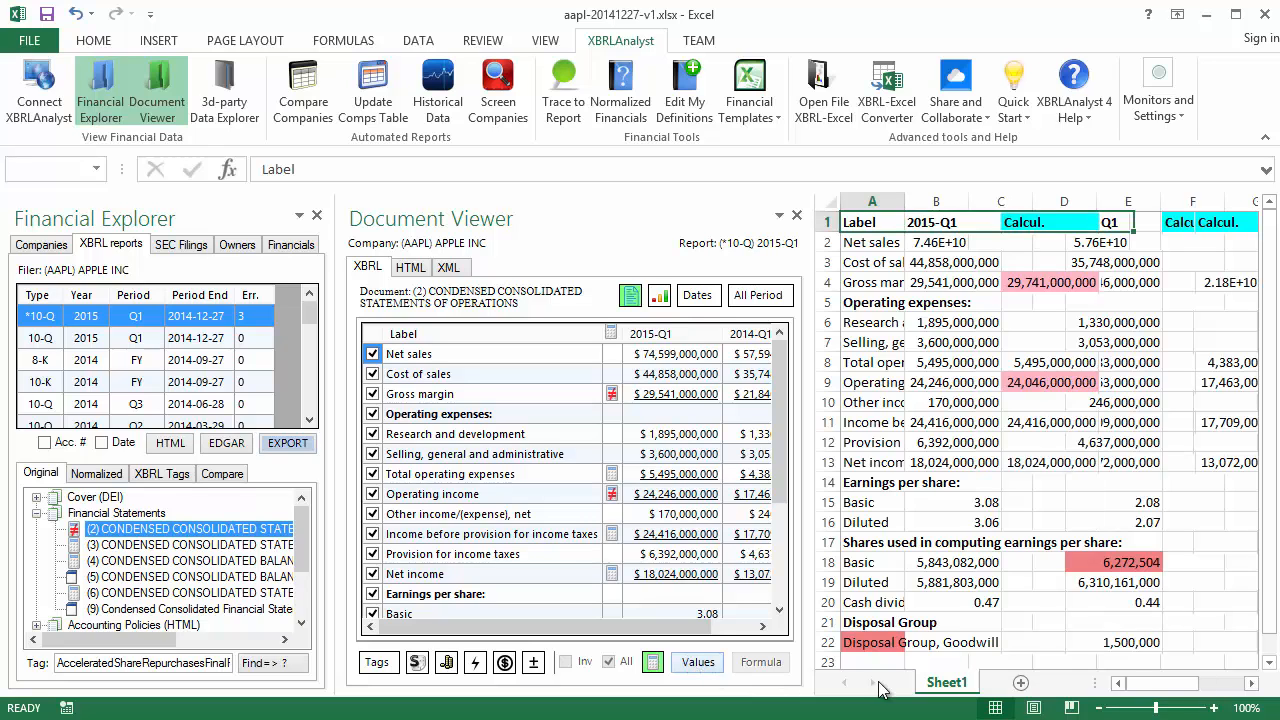
pyautogui.click(797, 215)
# Examine the formulas in the 2015-Q1 Calcul. column for operating income, total operating expenses and gross margin
pyautogui.doubleClick(779, 384)
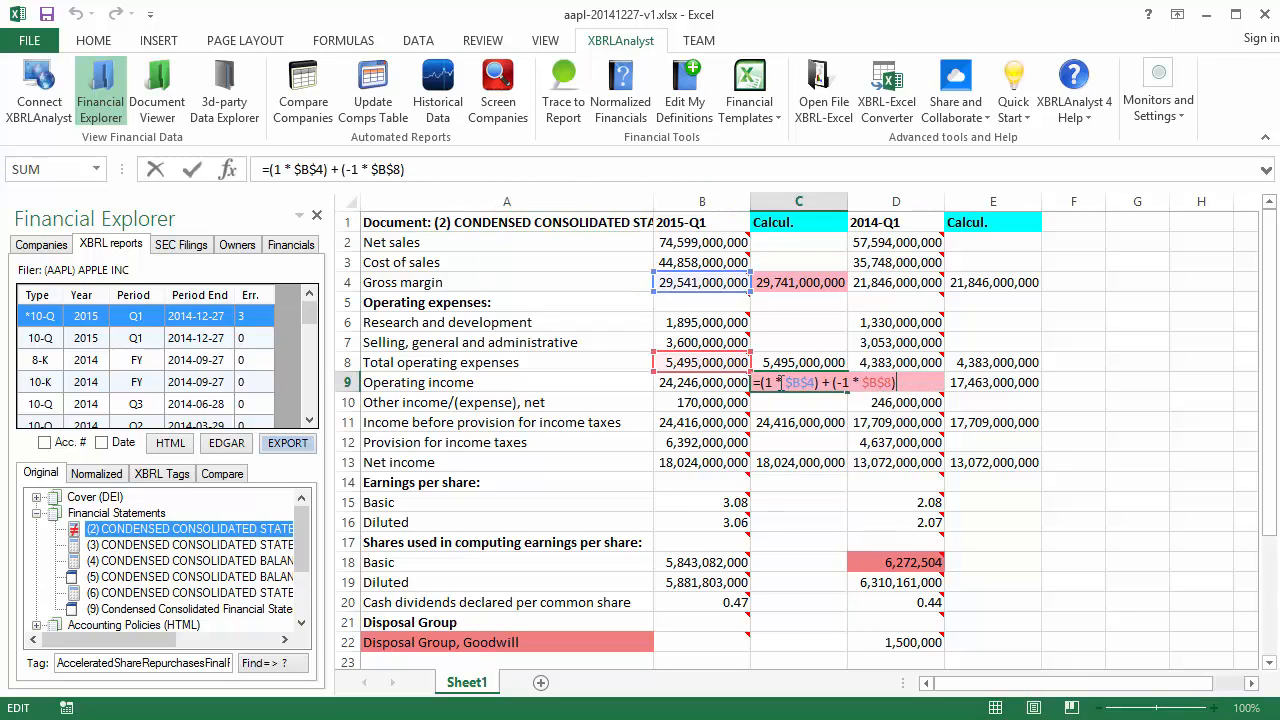
pyautogui.click(828, 362)
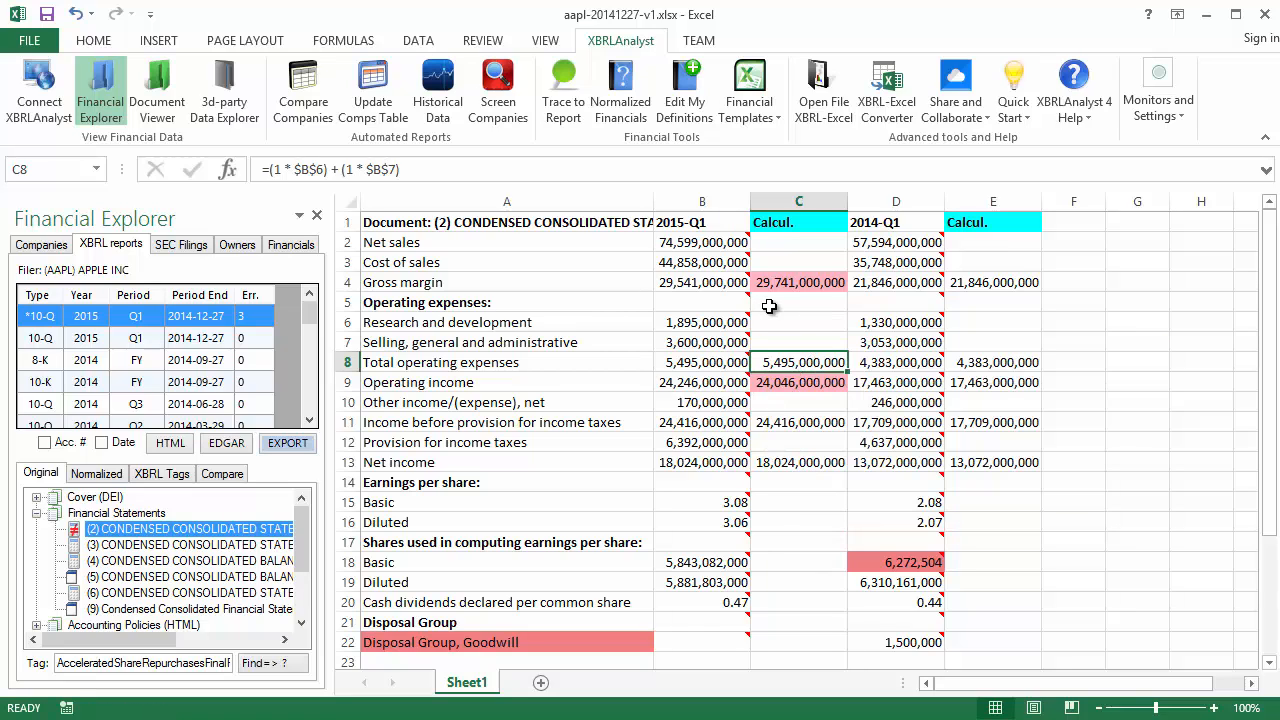
pyautogui.click(778, 284)
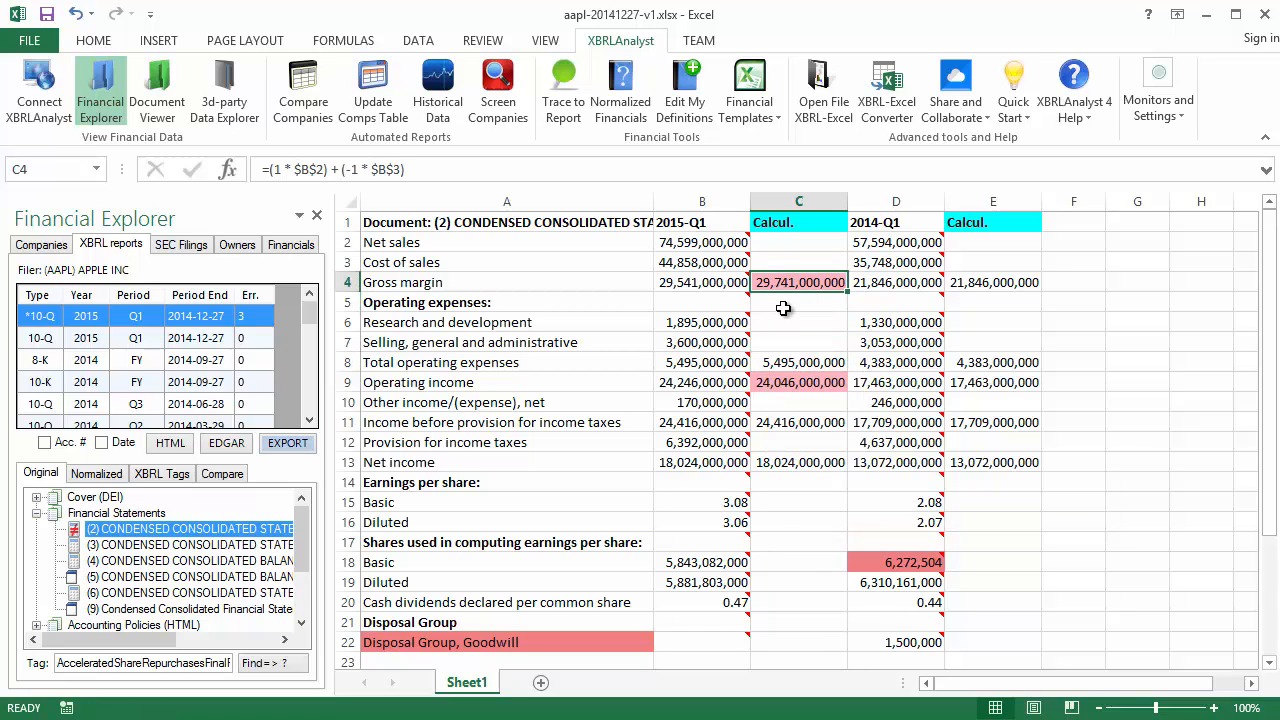
pyautogui.press('F2')
pyautogui.press('Return')
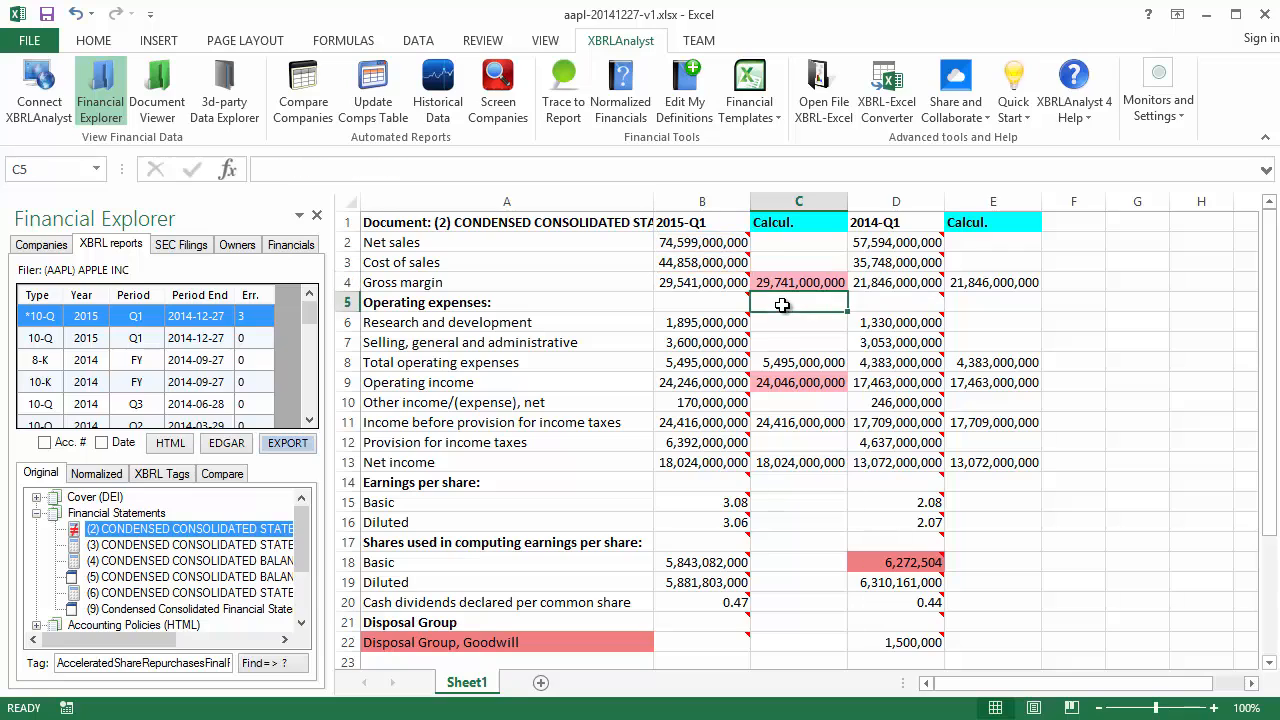
pyautogui.moveTo(738, 305)
pyautogui.moveTo(689, 287)
# Reopen the Document Viewer and examine the highlighted 2014-Q1 basic share count and Disposal Group, Goodwill entries in the statements of operations
pyautogui.click(155, 103)
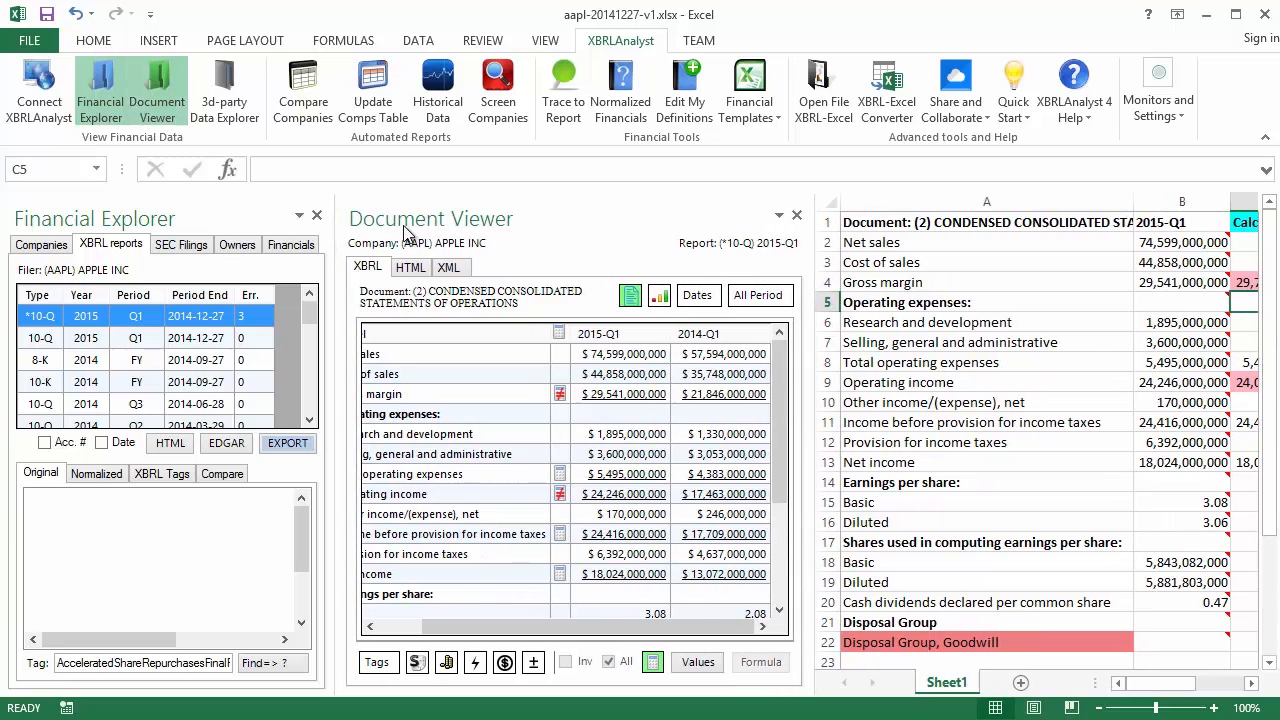
pyautogui.moveTo(779, 364); pyautogui.dragTo(777, 482)
pyautogui.moveTo(690, 627)
pyautogui.mouseDown()
pyautogui.moveTo(634, 626)
pyautogui.moveTo(697, 626)
pyautogui.mouseUp()
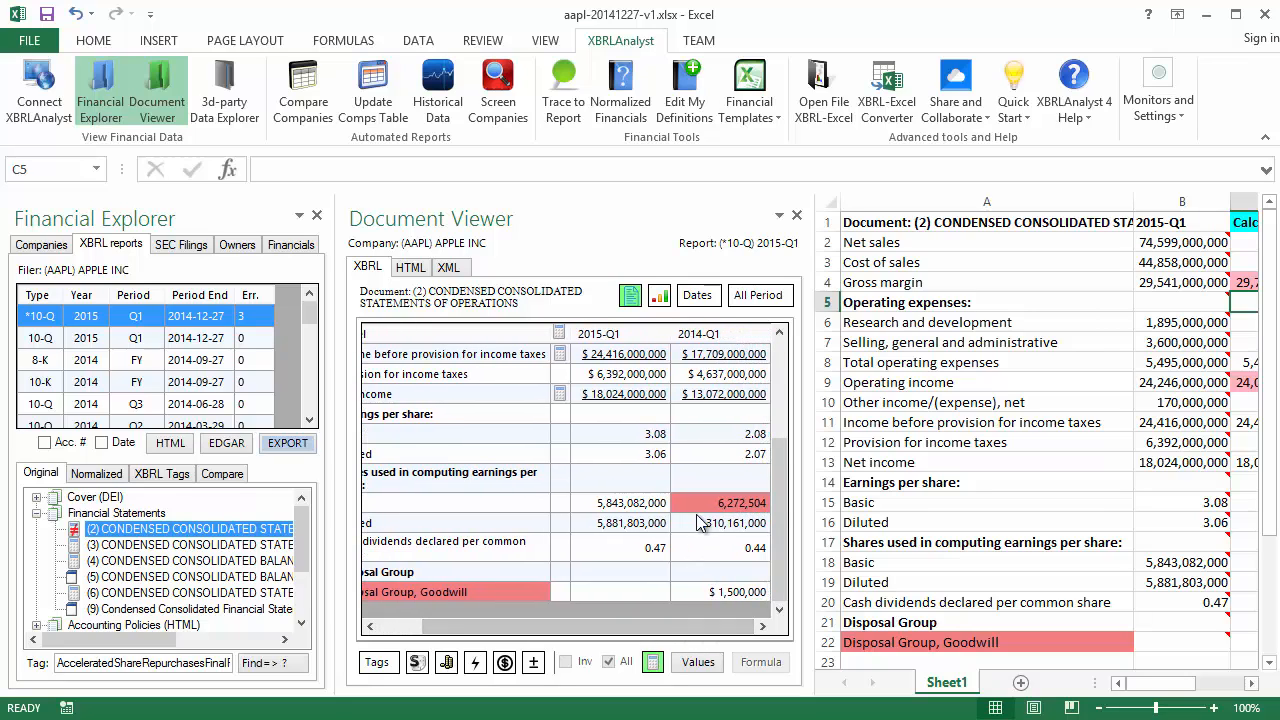
pyautogui.moveTo(698, 505)
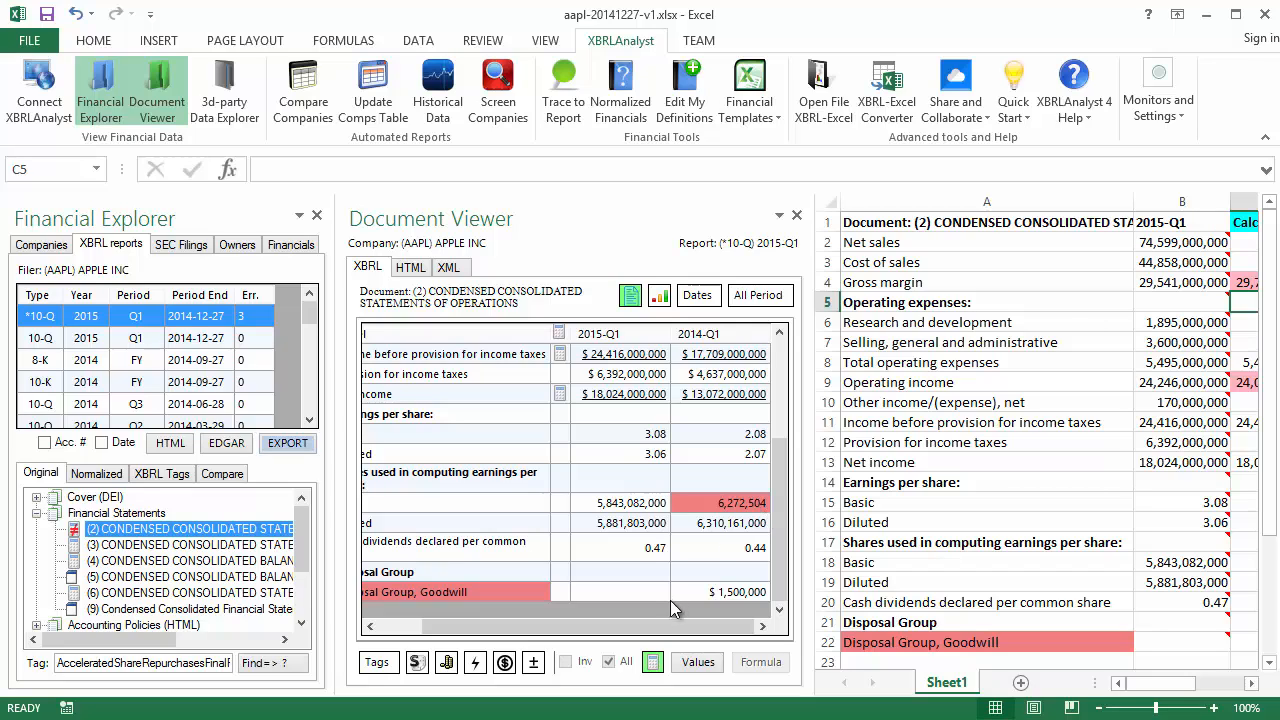
# Show the XBRL tags in the statements of operations, examine the Disposal Group, Goodwill tag and its version, and hide the tags again
pyautogui.moveTo(619, 625); pyautogui.dragTo(575, 627)
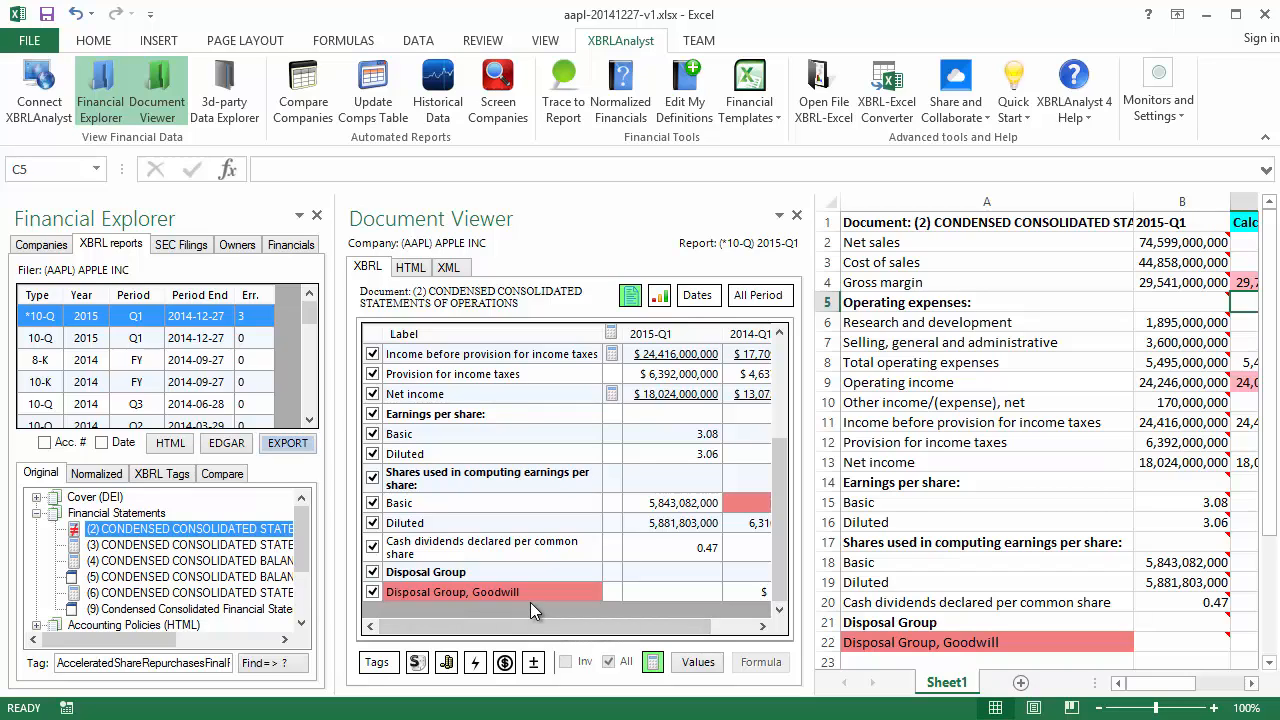
pyautogui.click(385, 664)
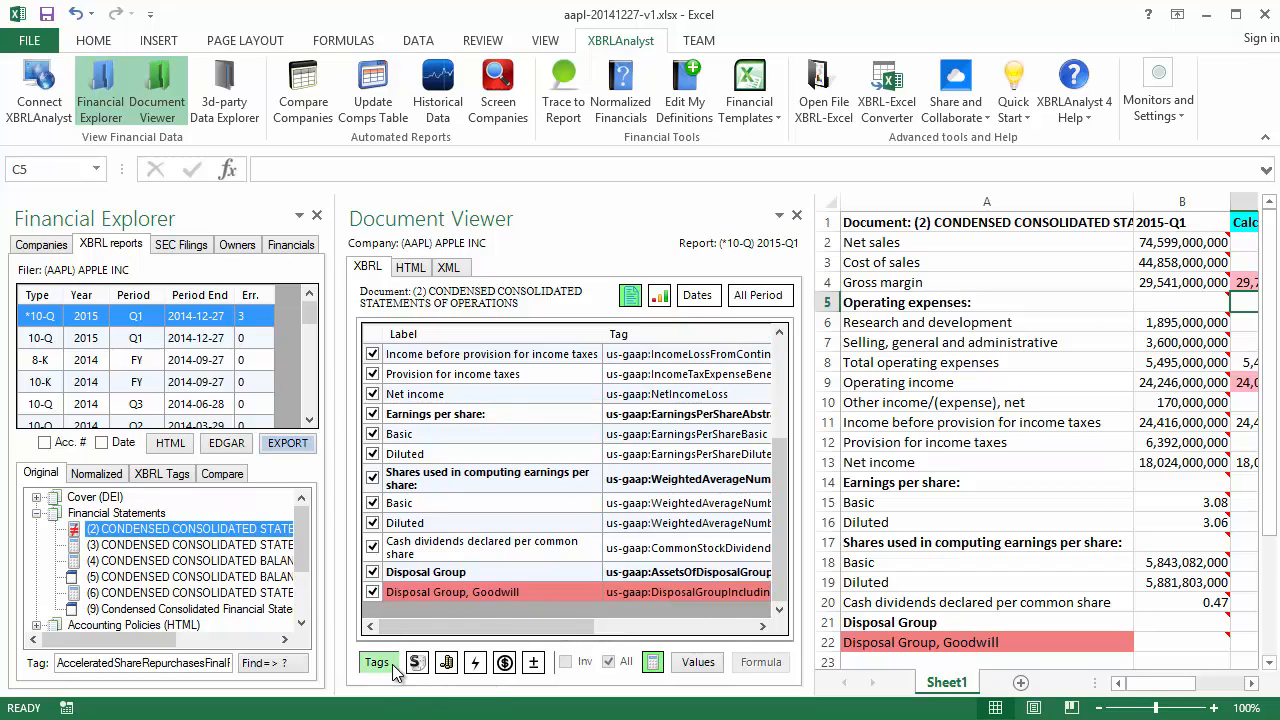
pyautogui.moveTo(442, 627); pyautogui.dragTo(527, 630)
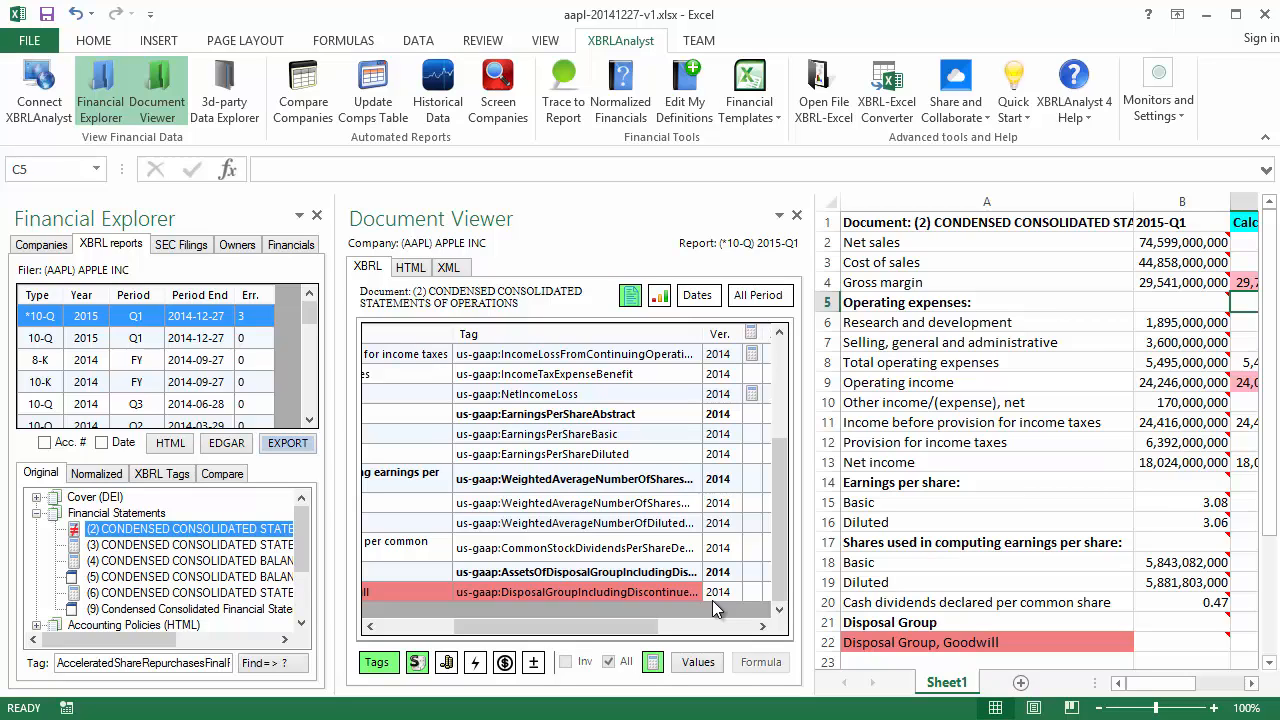
pyautogui.click(390, 662)
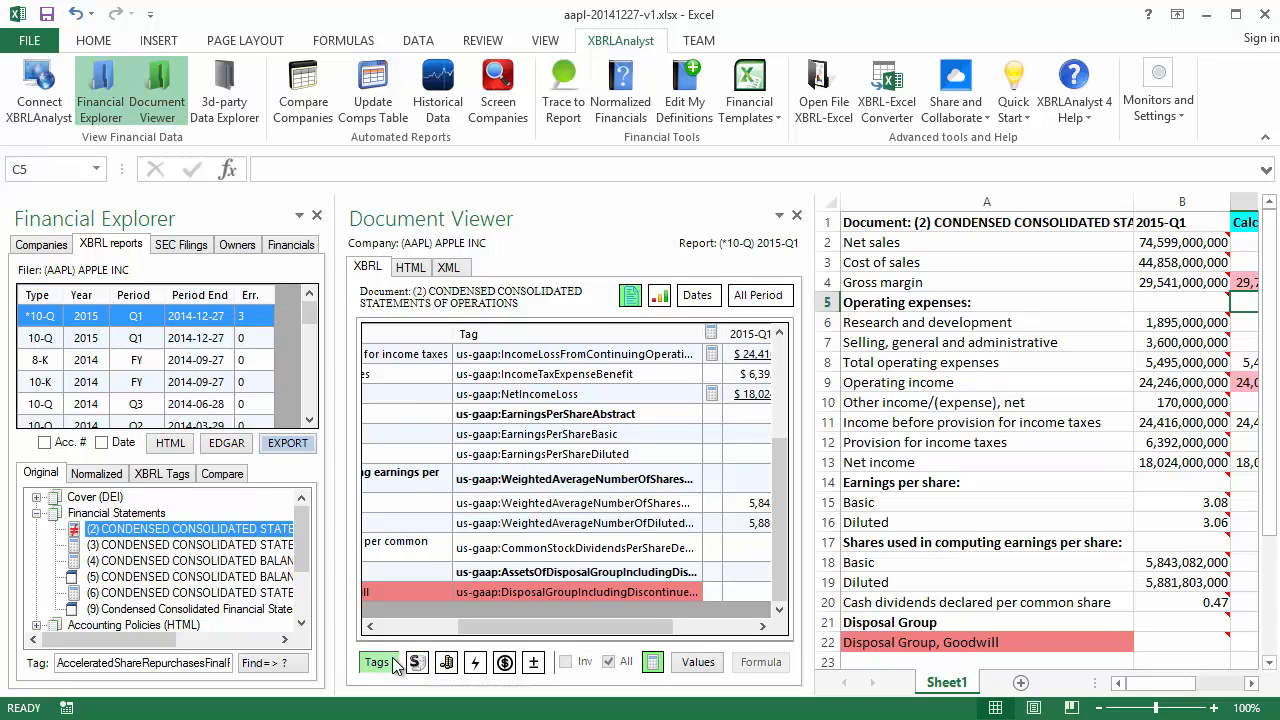
pyautogui.moveTo(470, 627); pyautogui.dragTo(410, 620)
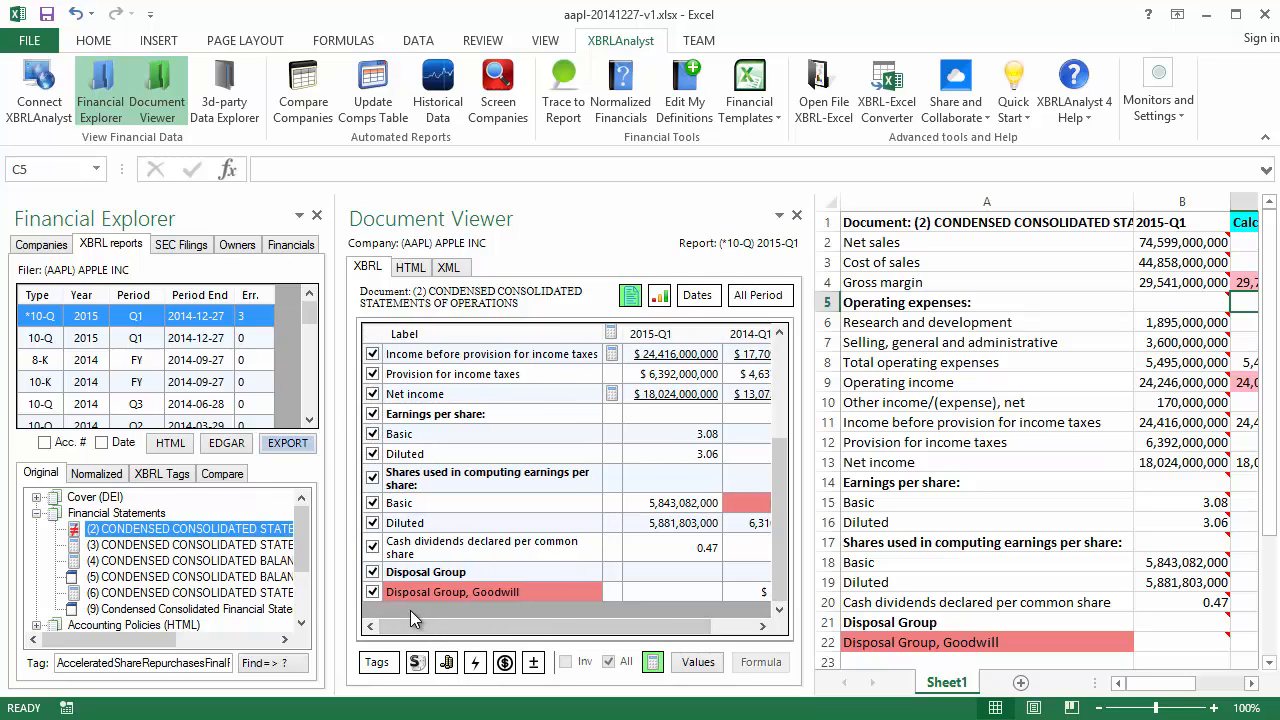
# Add and save the audit comment "This is deprecated." on the Disposal Group, Goodwill label
pyautogui.rightClick(429, 593)
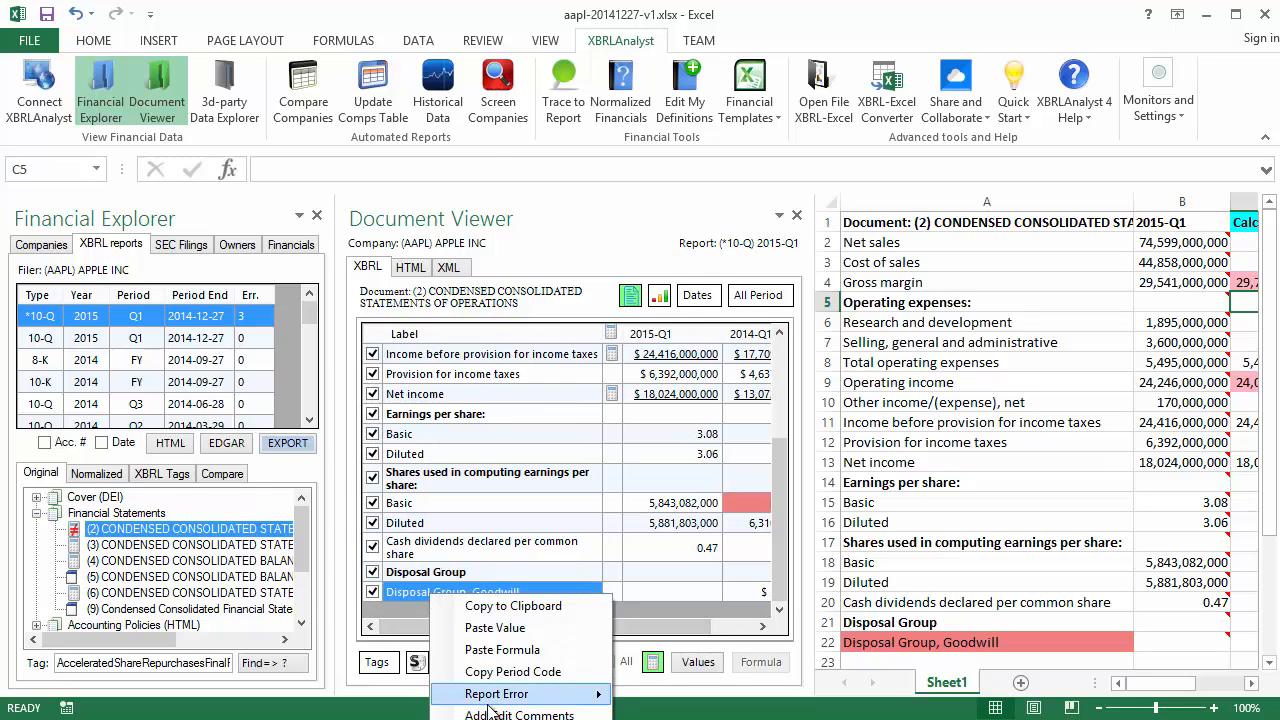
pyautogui.click(490, 711)
pyautogui.write('This is ')
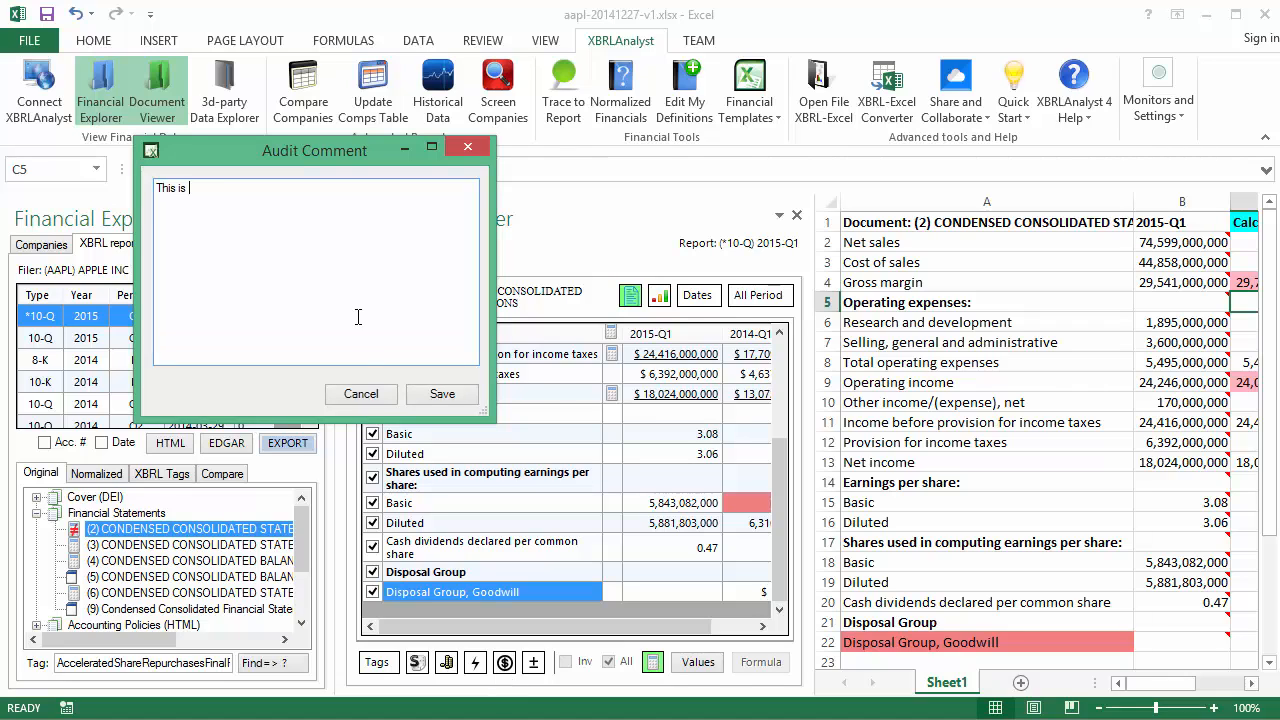
pyautogui.write('deprecated.')
pyautogui.click(436, 393)
# Add and save the audit comment "Check precision." on the 2014-Q1 basic share count
pyautogui.rightClick(705, 503)
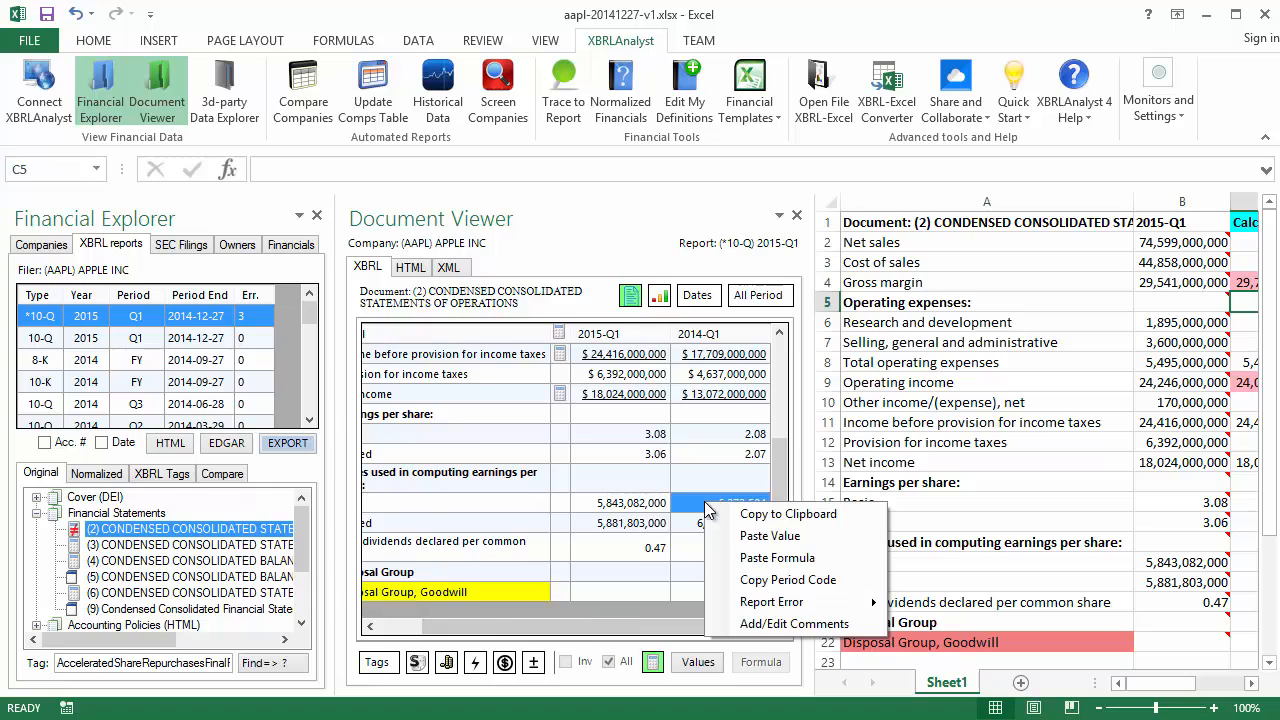
pyautogui.click(750, 622)
pyautogui.write('Check precision.')
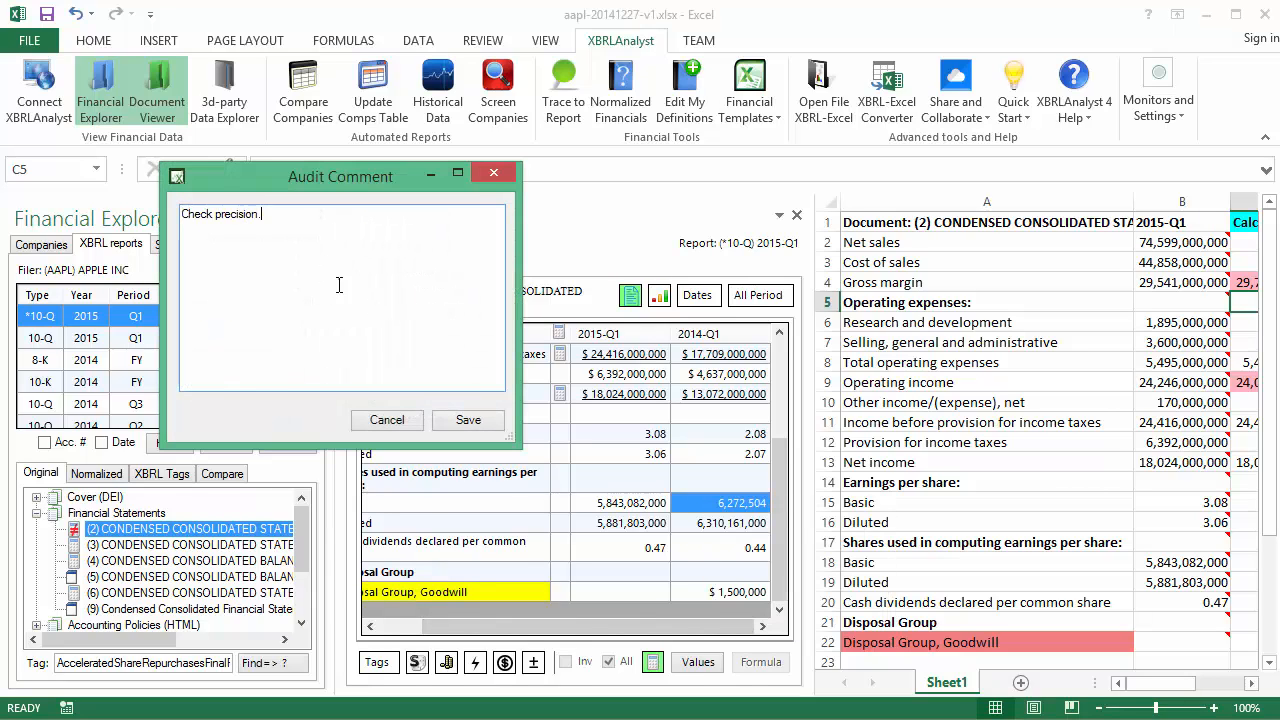
pyautogui.click(466, 420)
# Add and save the audit comment "Check value." on the 2015-Q1 gross margin value
pyautogui.scroll(2, 783, 505)
pyautogui.moveTo(783, 505); pyautogui.dragTo(783, 435)
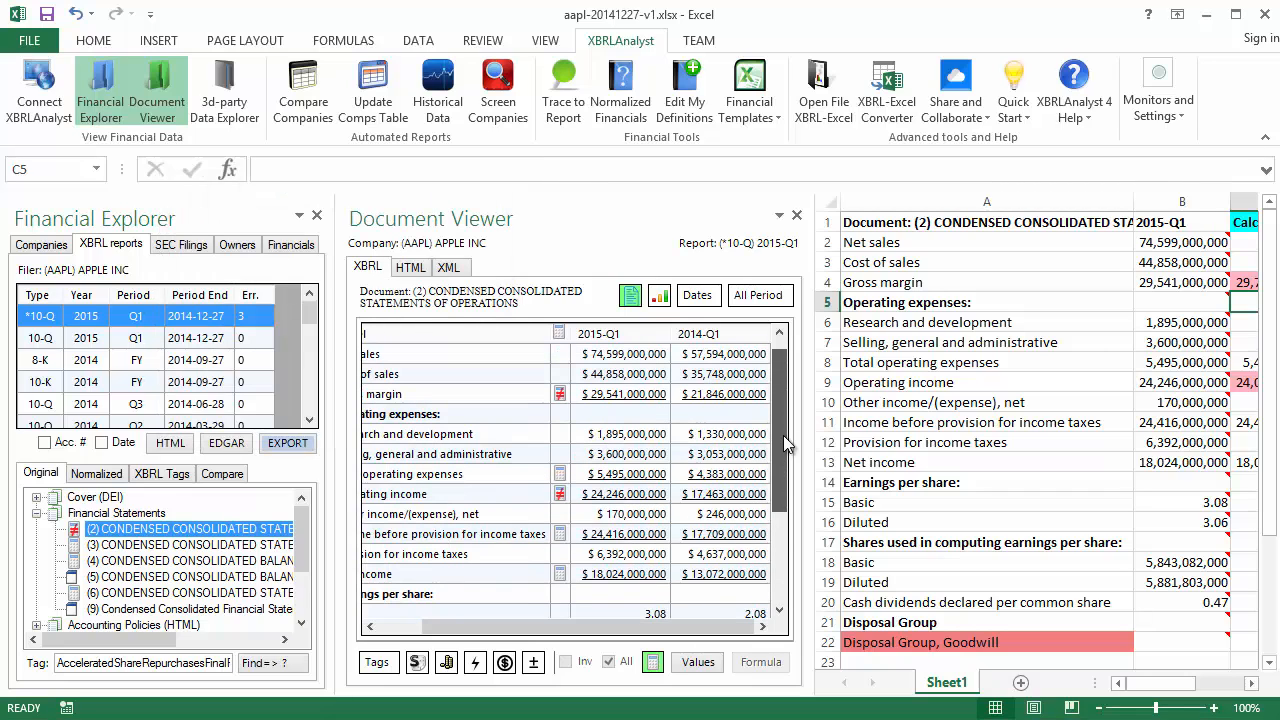
pyautogui.moveTo(643, 626); pyautogui.dragTo(603, 638)
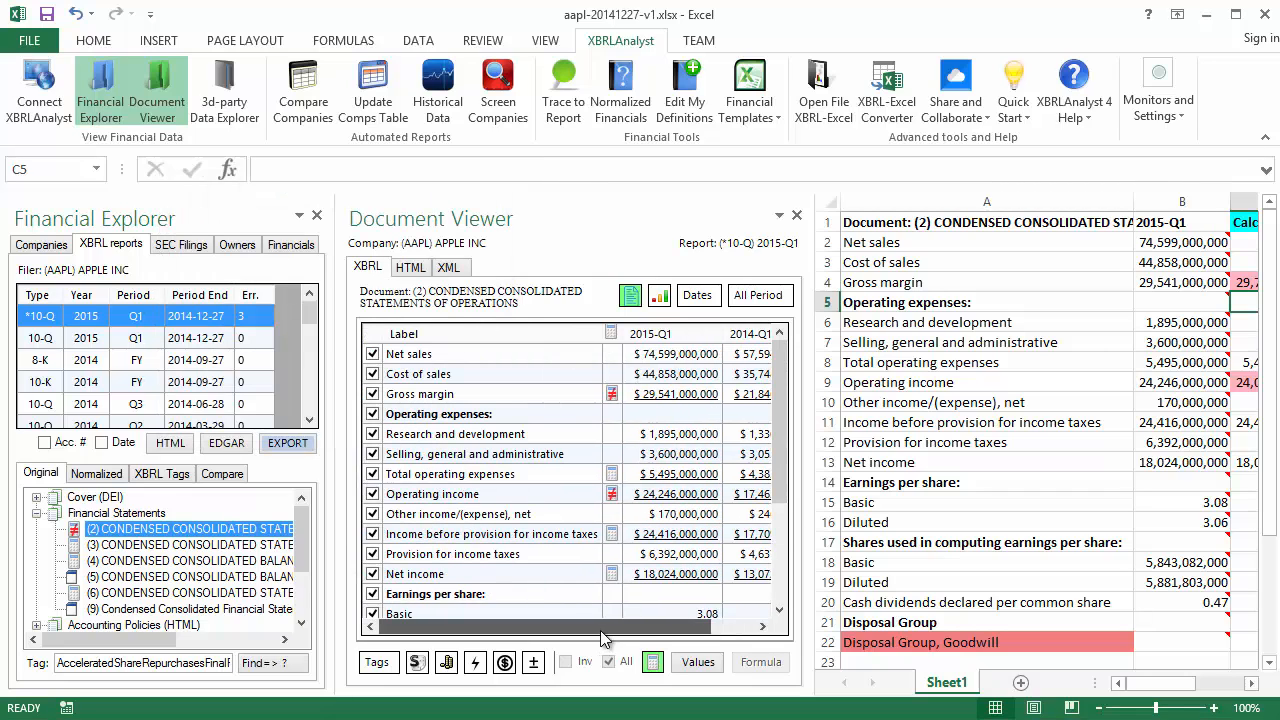
pyautogui.rightClick(668, 396)
pyautogui.click(712, 520)
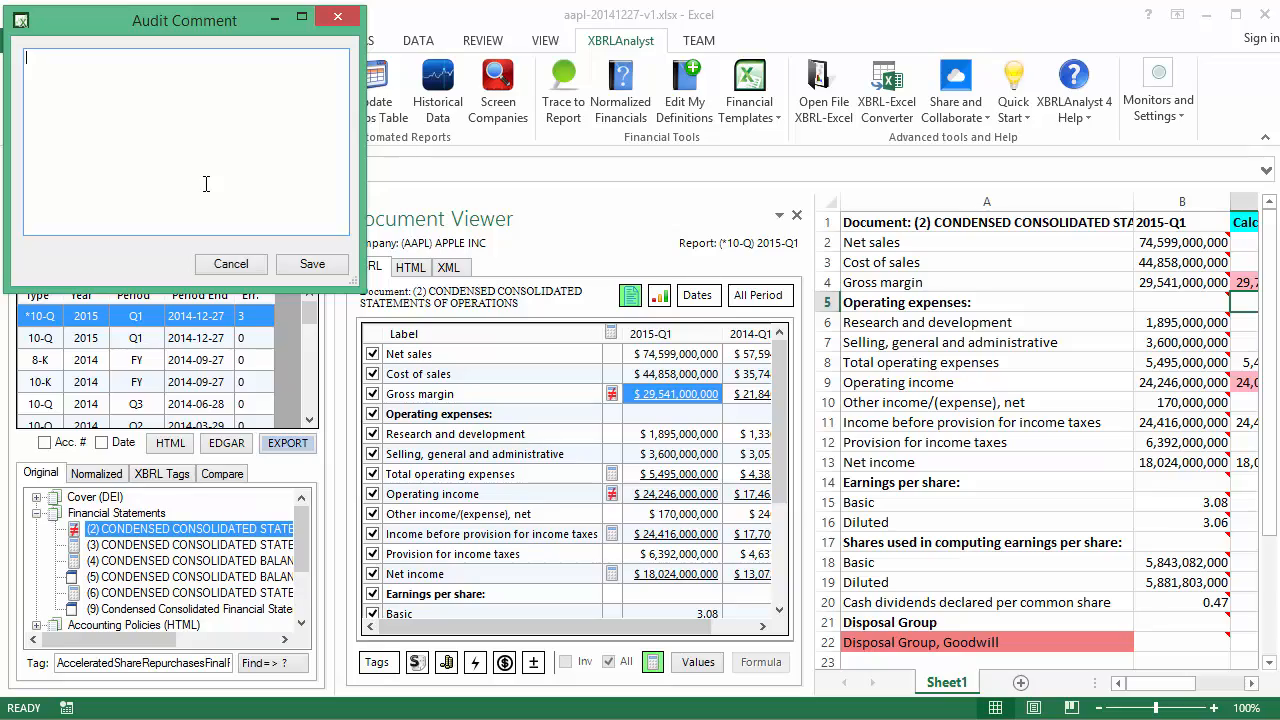
pyautogui.write('Check value.')
pyautogui.click(282, 268)
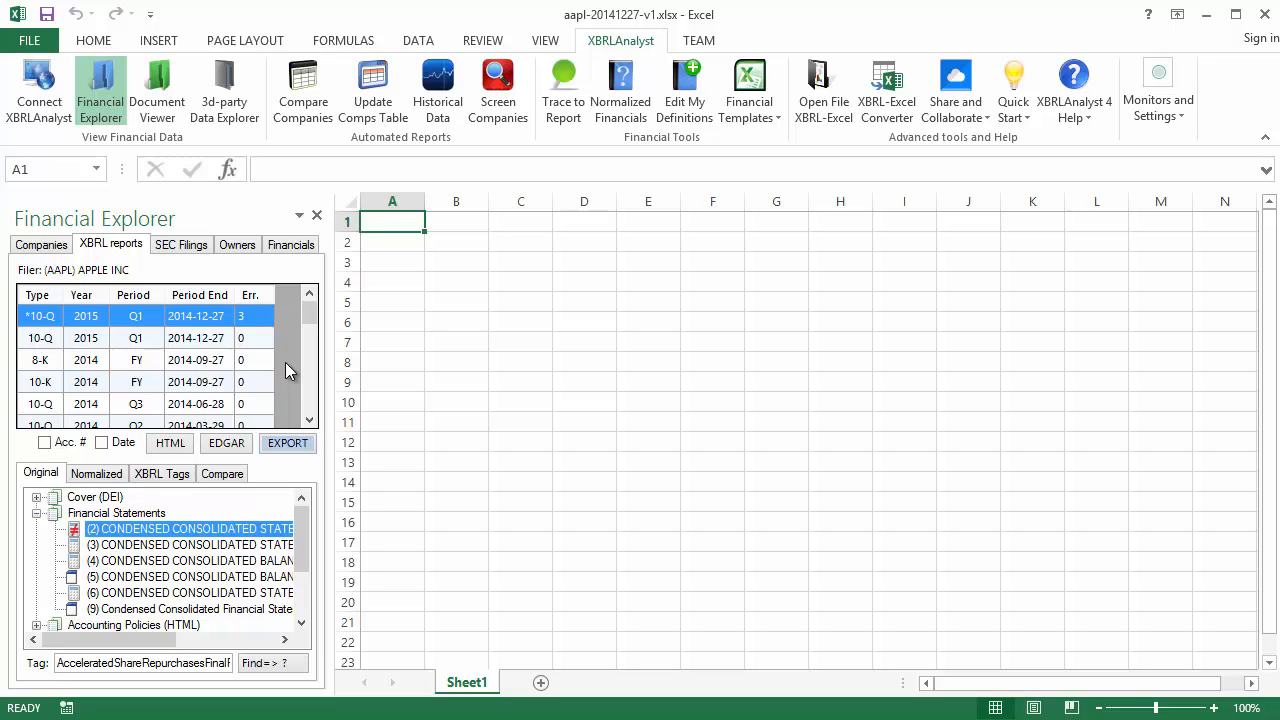
pyautogui.click(287, 444)
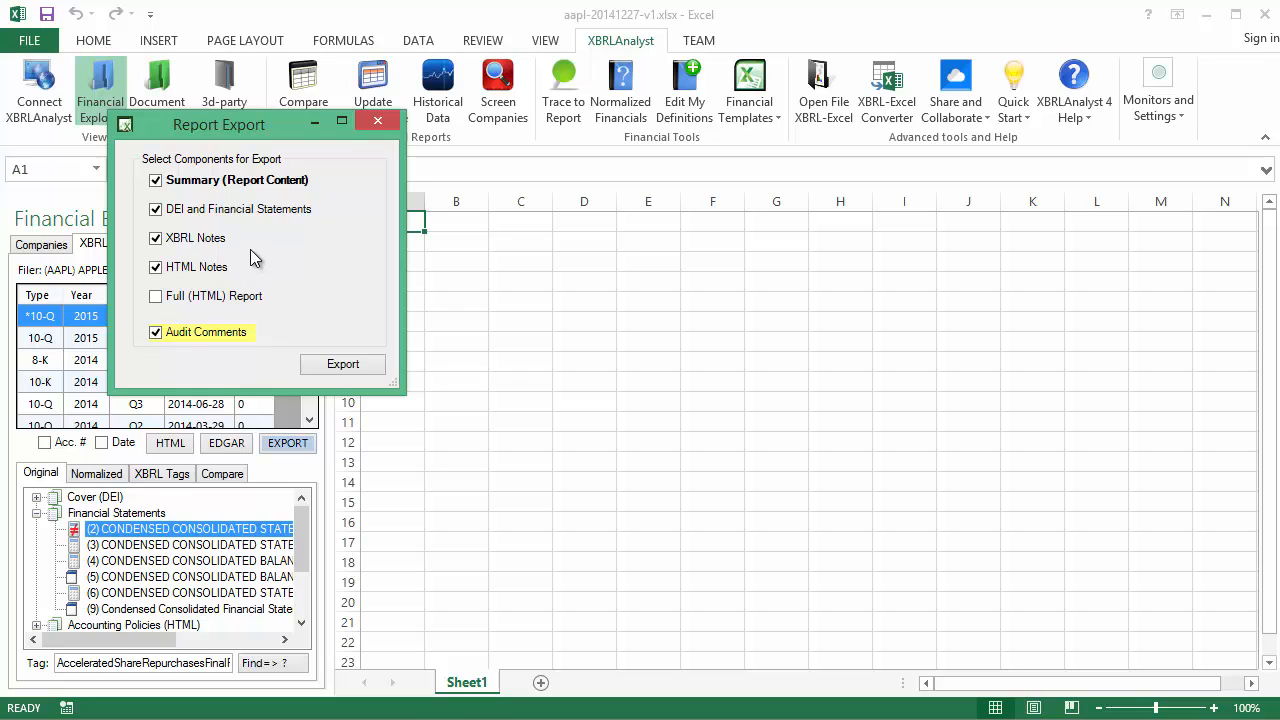
pyautogui.click(210, 334)
pyautogui.click(210, 334)
pyautogui.click(379, 122)
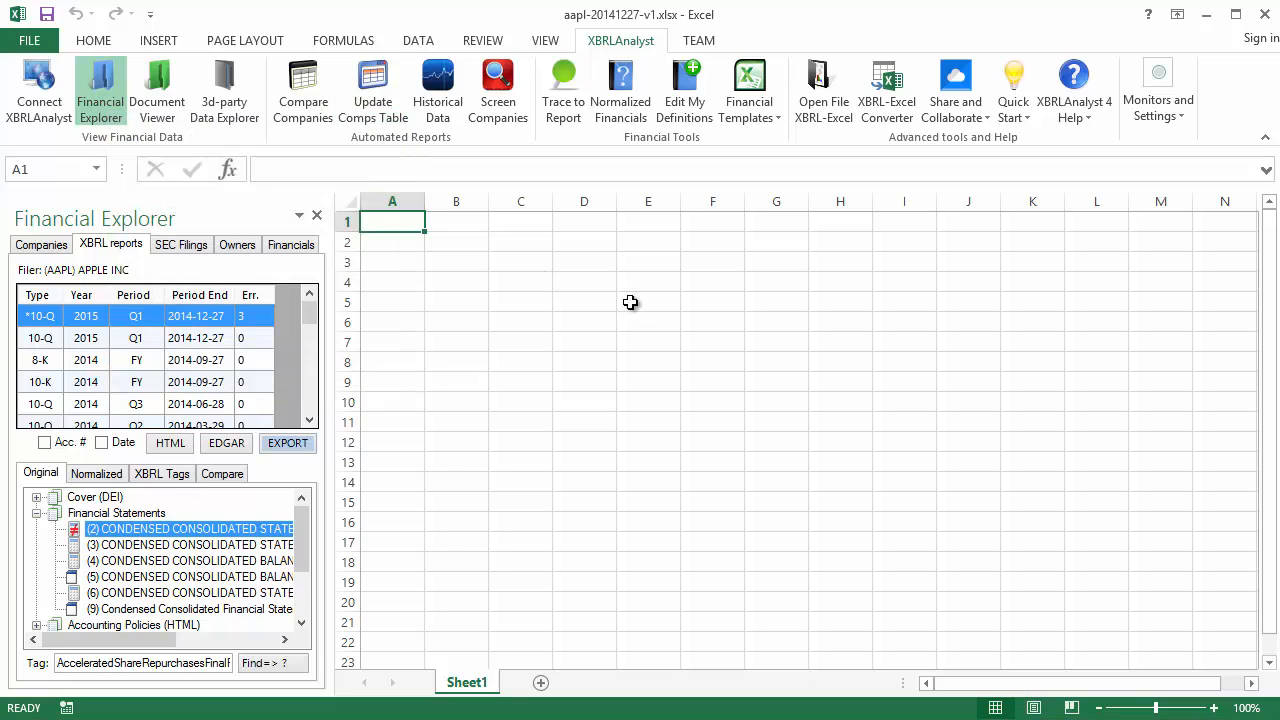
# Change the Html Output Format to Html-Excel in XBRLAnalyst's additional settings
pyautogui.click(1160, 122)
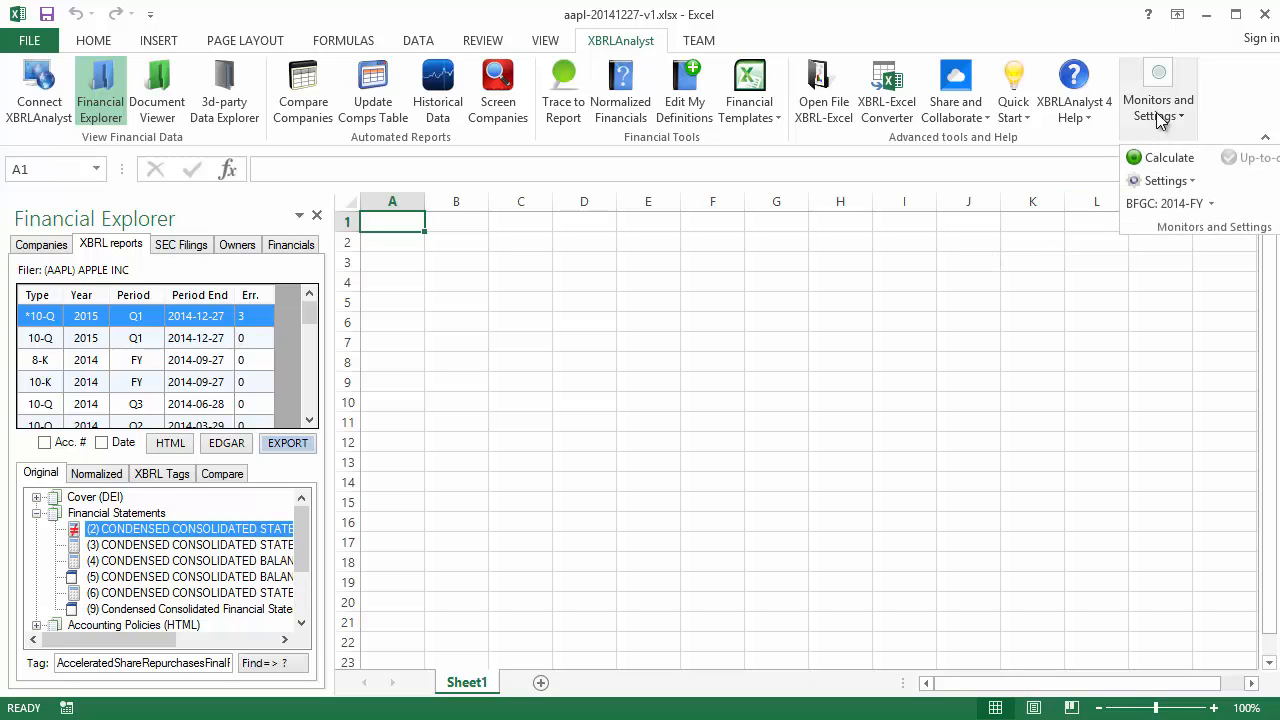
pyautogui.click(1190, 181)
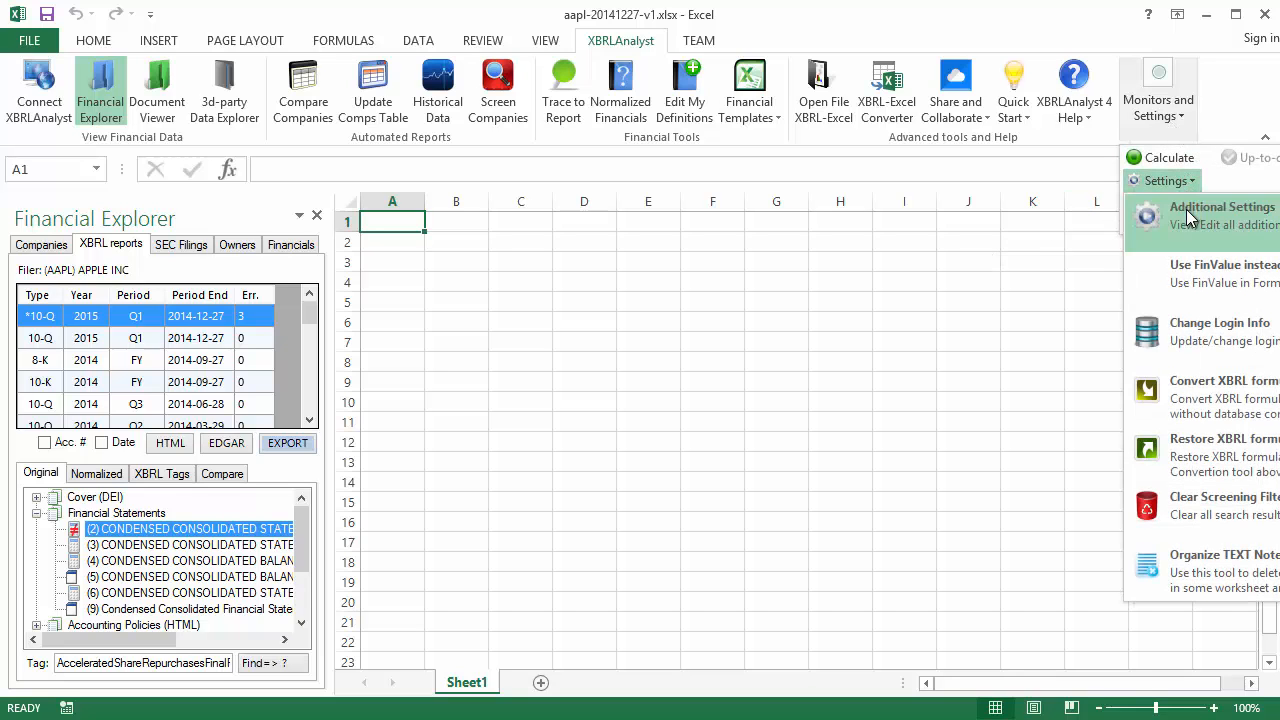
pyautogui.click(1190, 190)
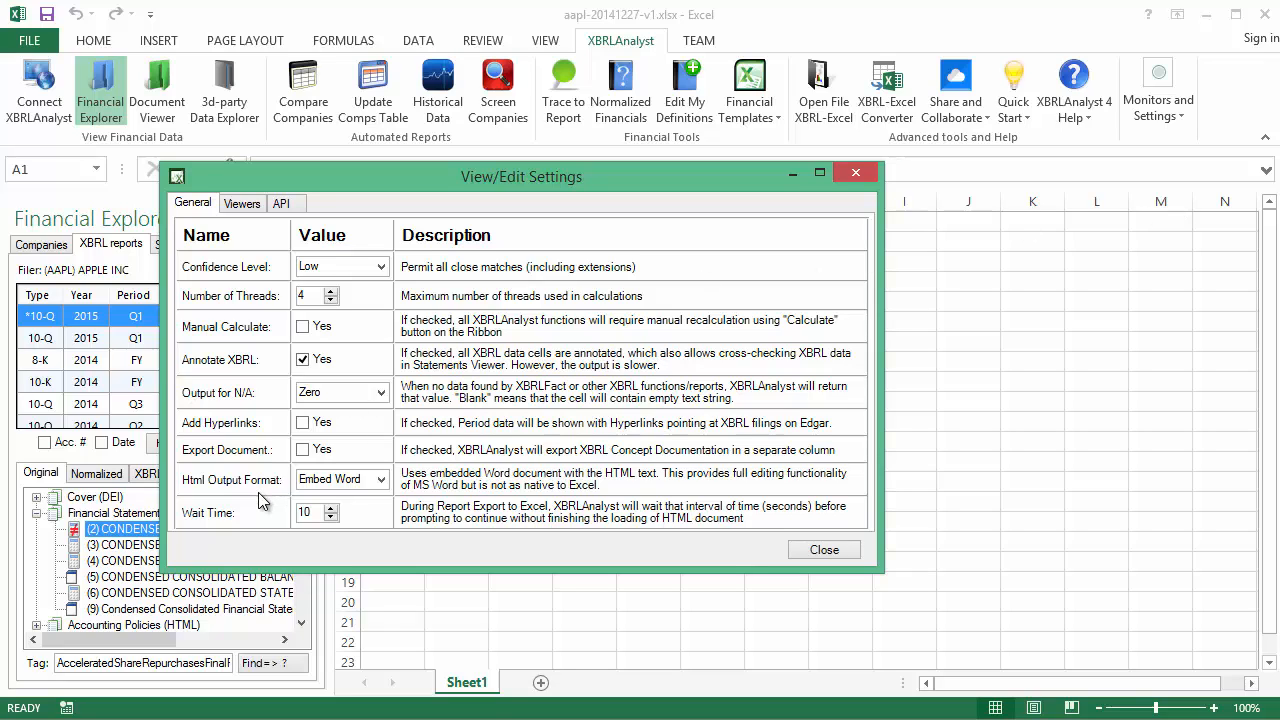
pyautogui.click(381, 480)
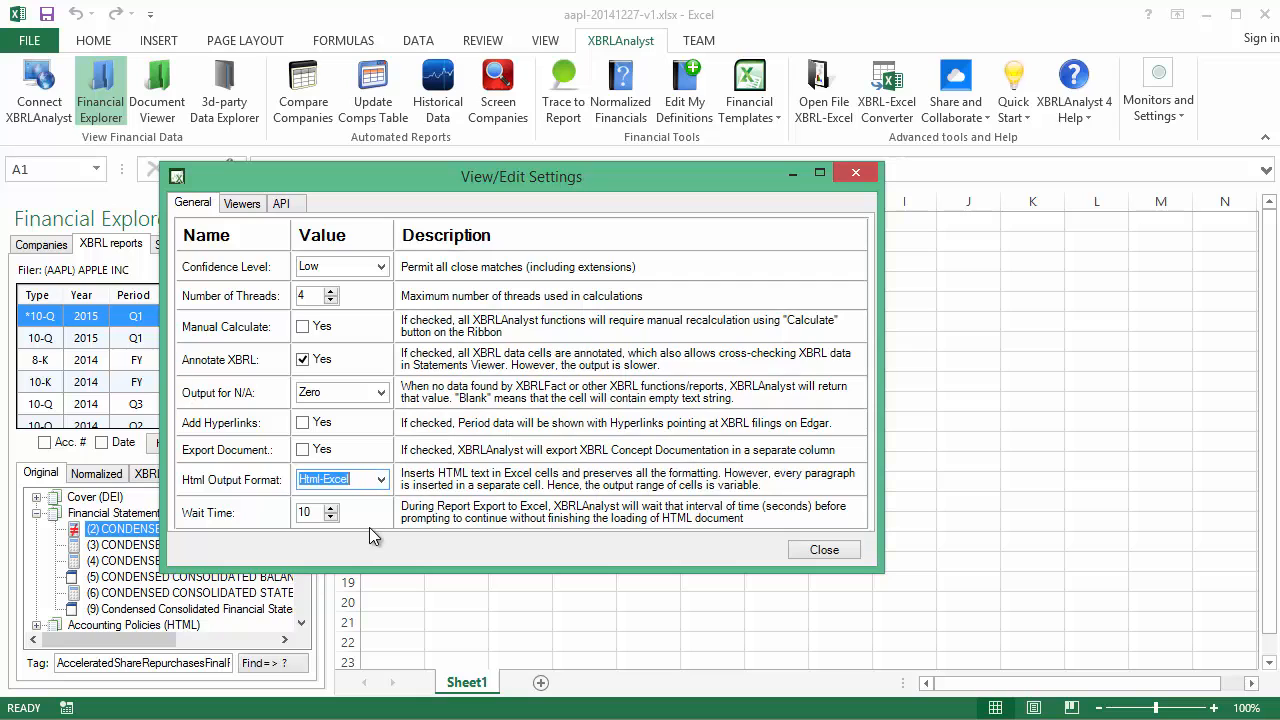
pyautogui.click(816, 553)
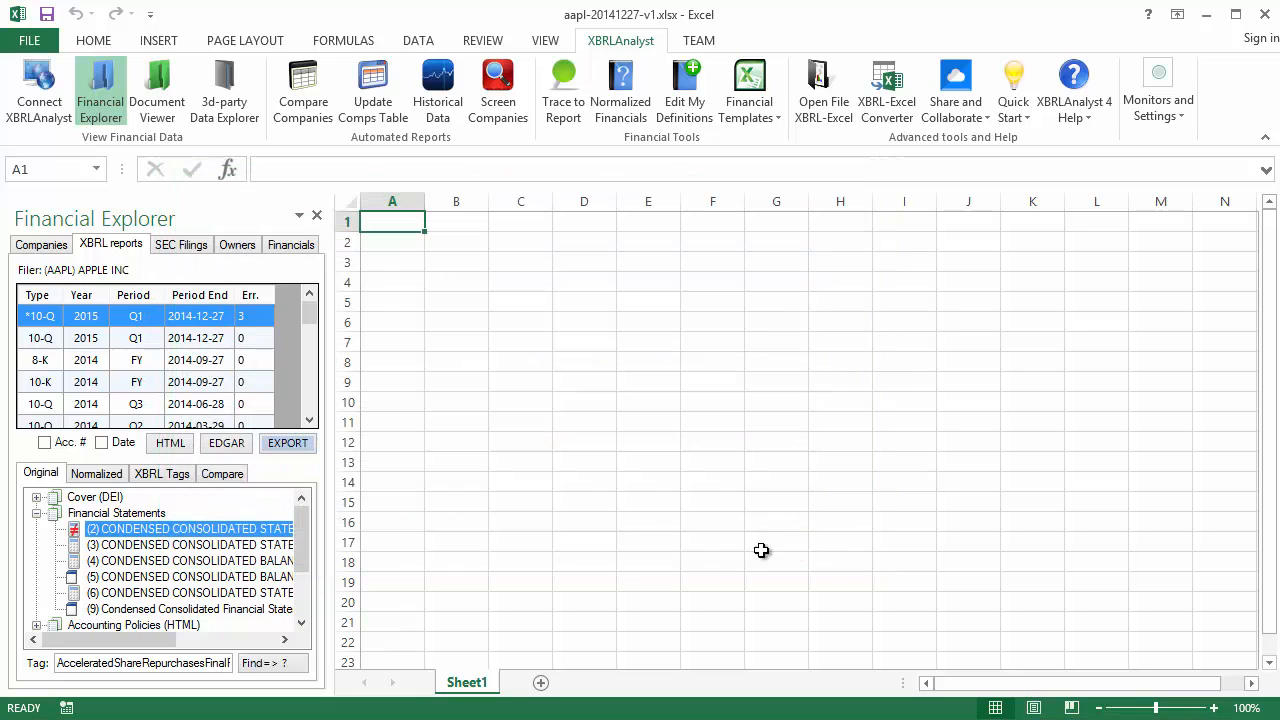
# Export the edited 2015-Q1 report with its summary, DEI and financial statements, XBRL notes, HTML notes and audit comments
pyautogui.click(299, 445)
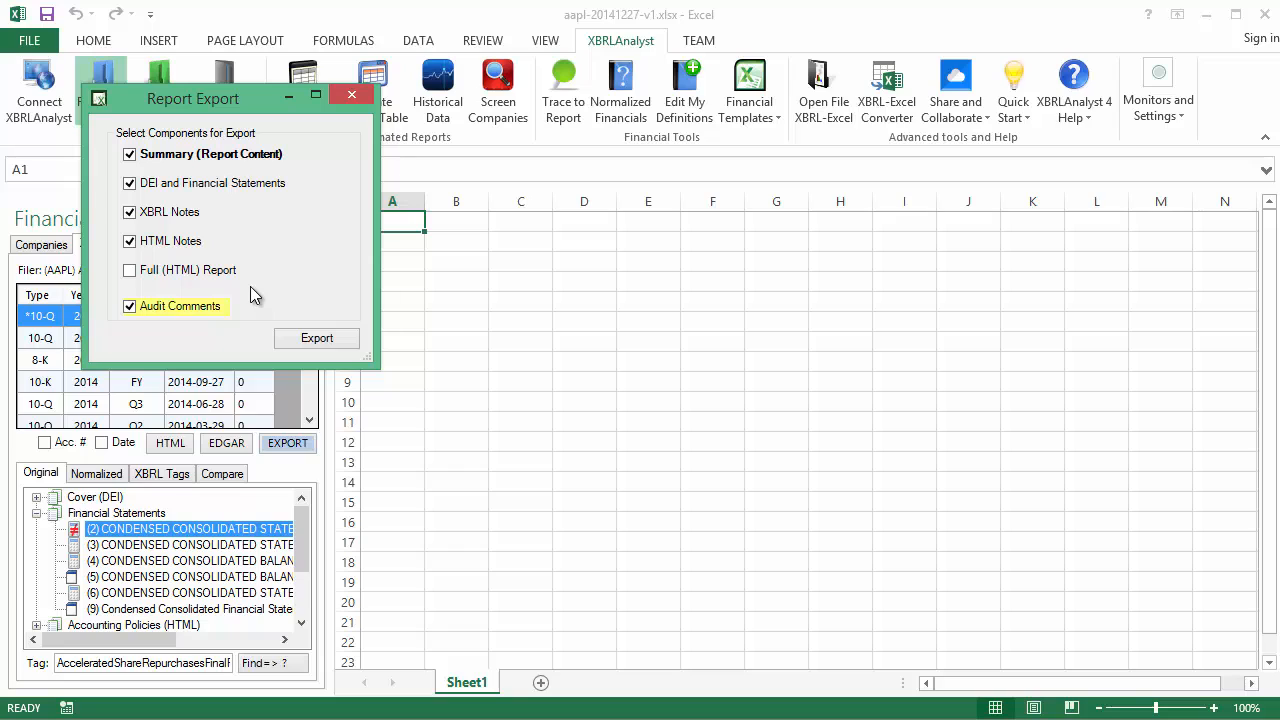
pyautogui.click(298, 336)
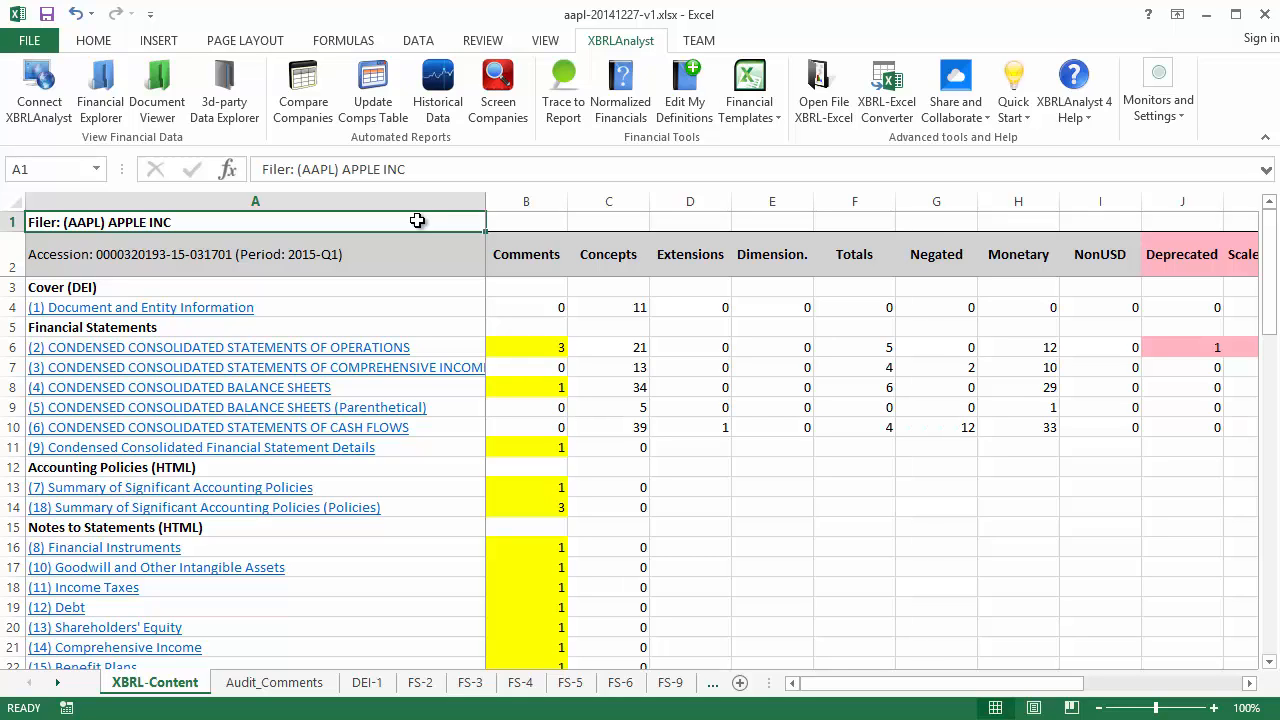
# Examine the XBRL-Content summary columns from Comments and Concepts through Extensions, Dimension., Totals, Negated, Monetary and NonUSD
pyautogui.click(542, 271)
pyautogui.click(591, 272)
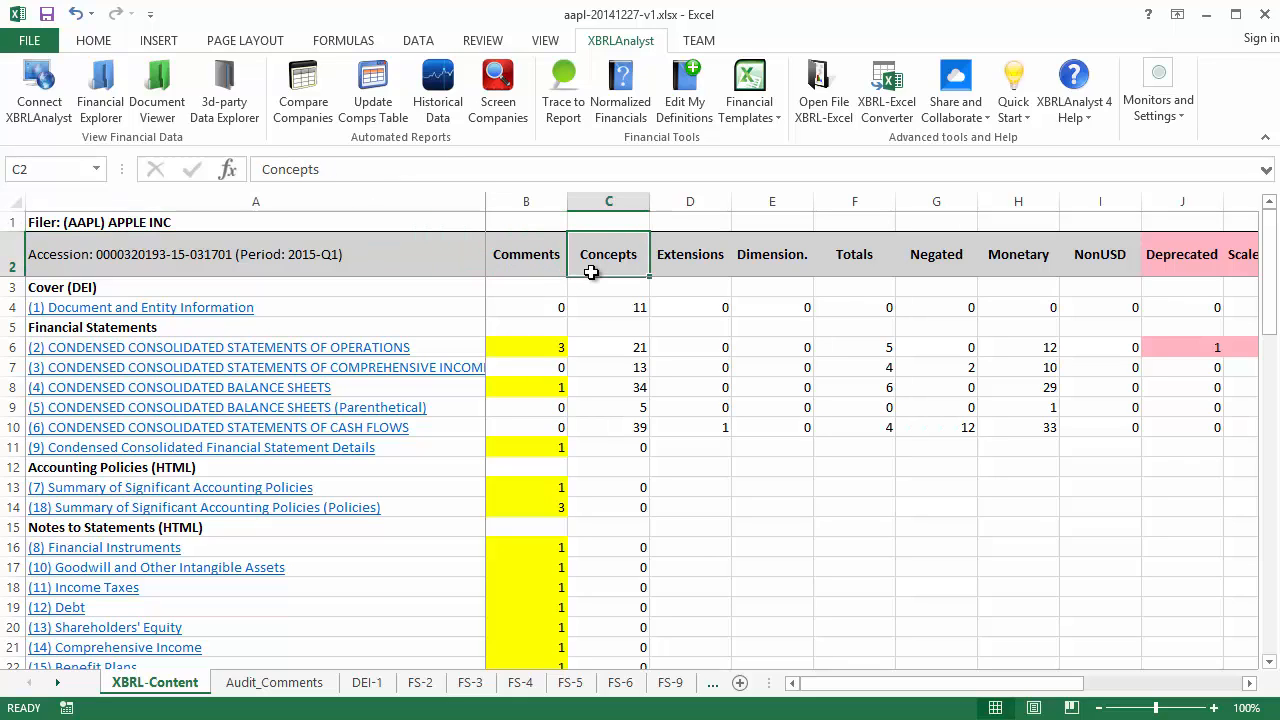
pyautogui.click(686, 279)
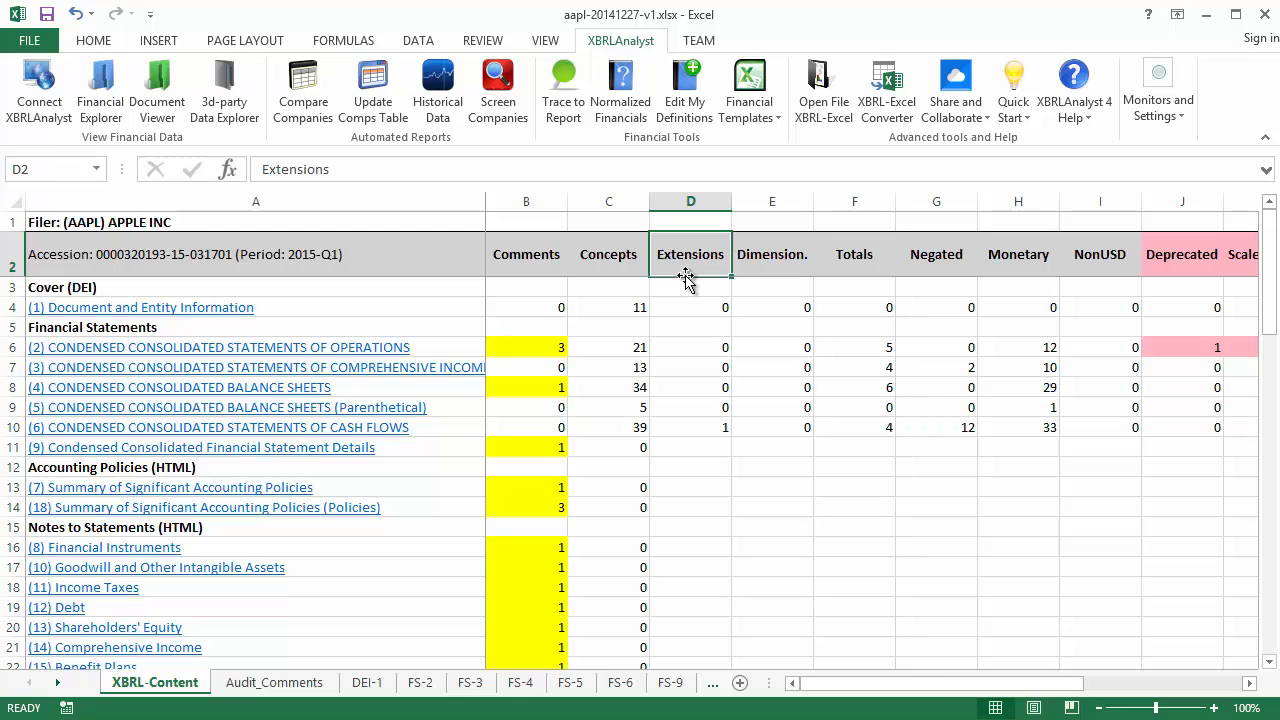
pyautogui.click(762, 279)
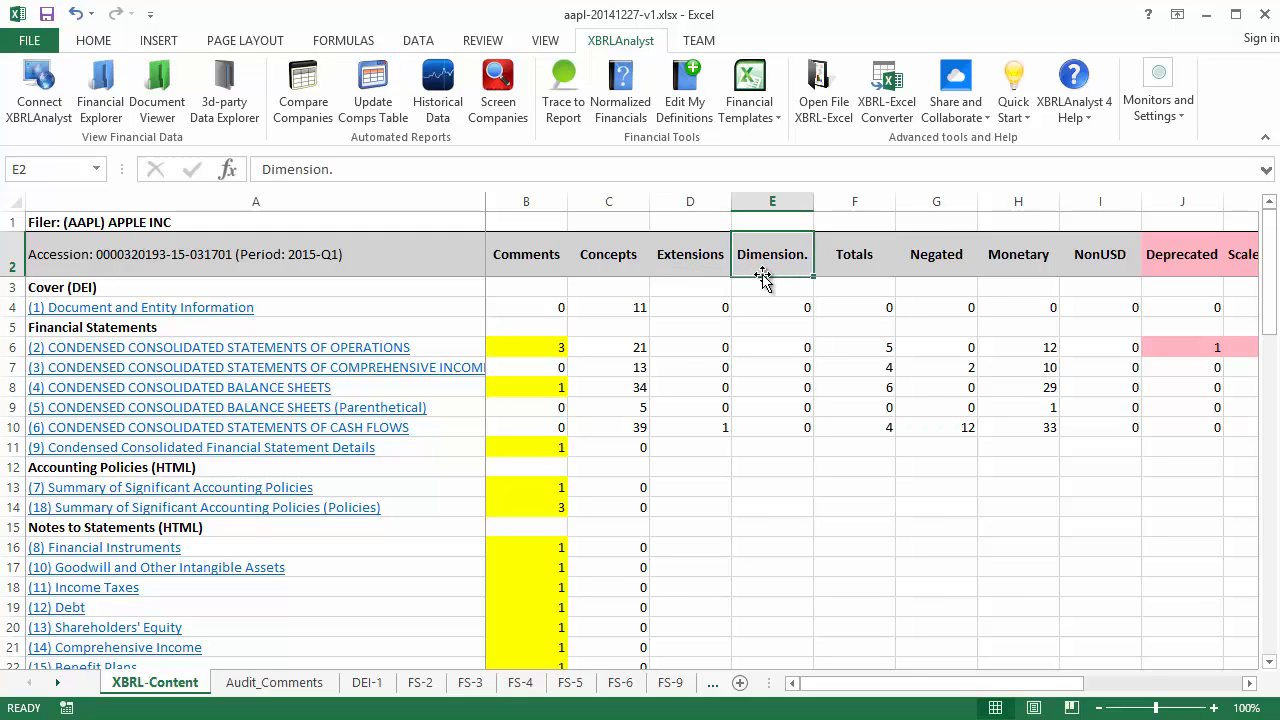
pyautogui.click(854, 272)
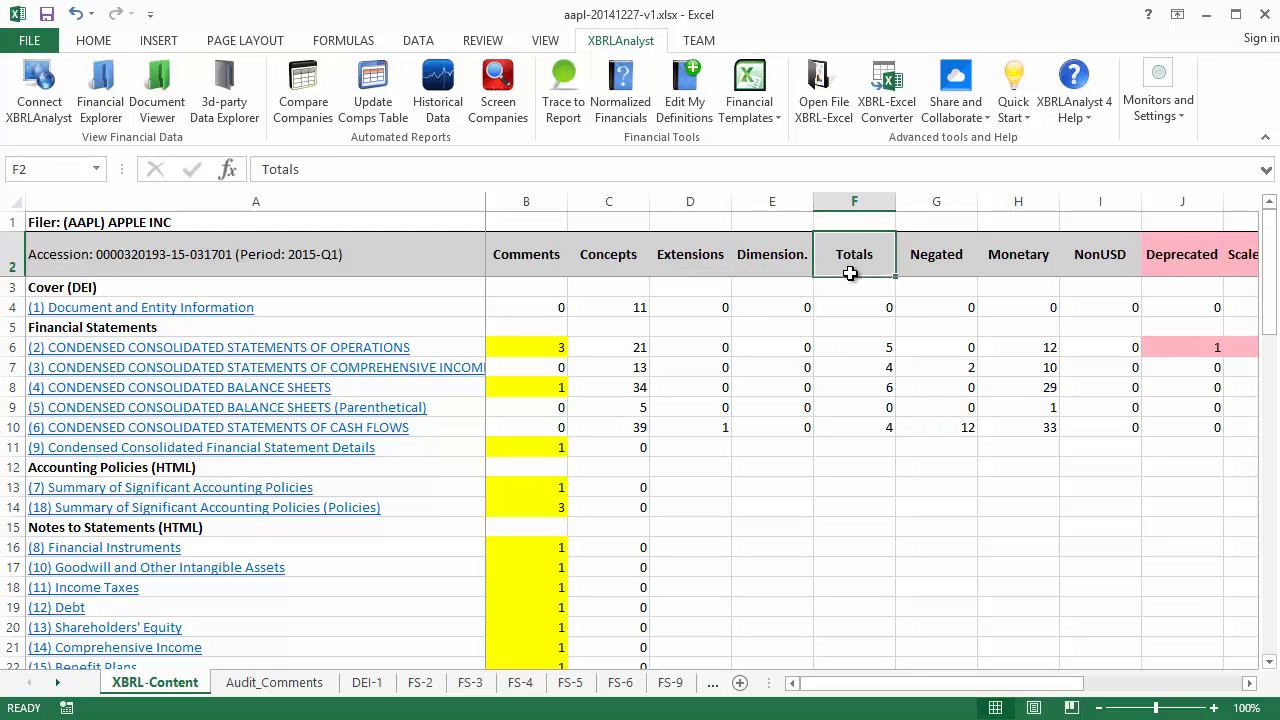
pyautogui.click(904, 279)
pyautogui.click(1012, 275)
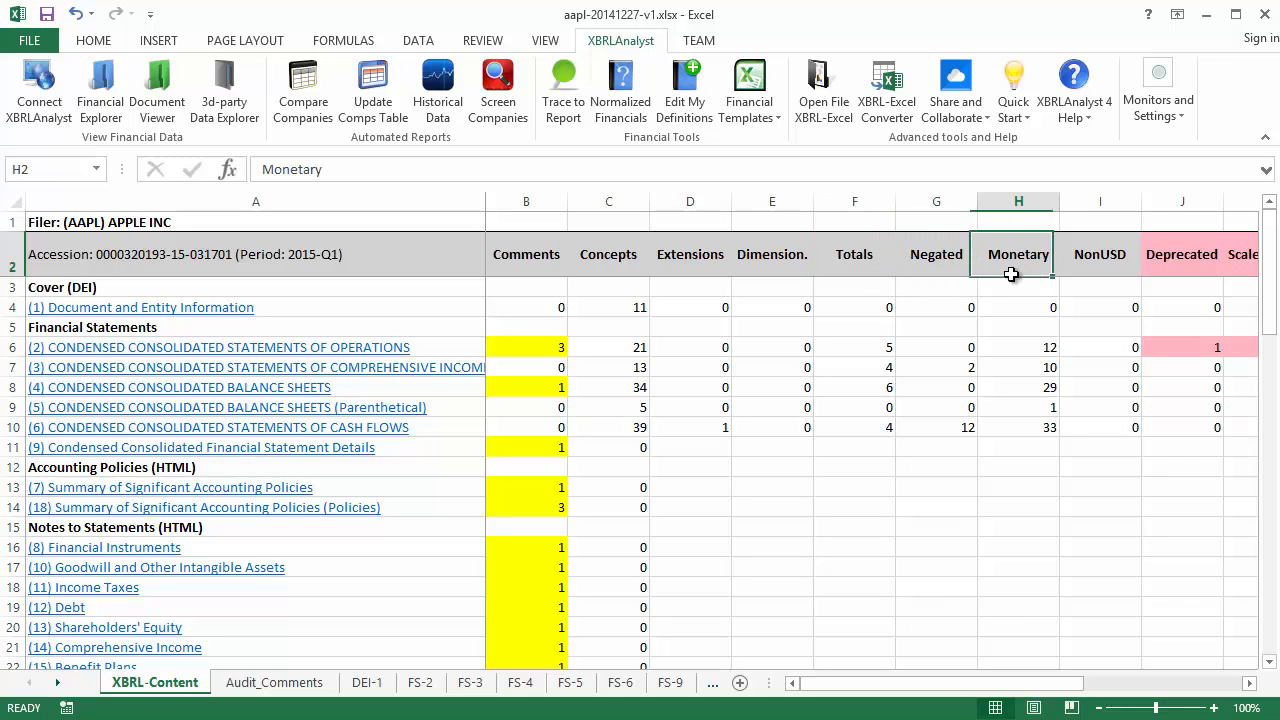
pyautogui.click(1108, 274)
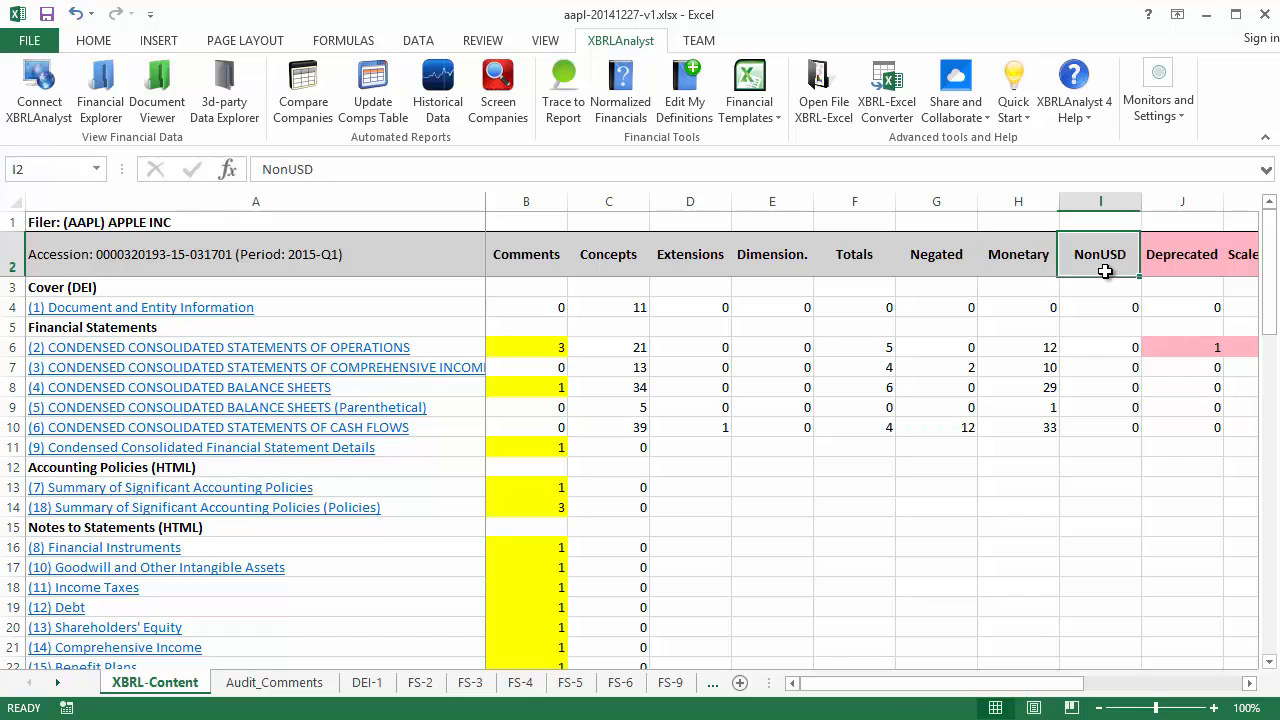
# Examine the XBRL-Content issue columns for Deprecated, Scale Issues, Calc. Relations, Calc. Issues, Calc. Warnings and Calc. Missing
pyautogui.moveTo(945, 683); pyautogui.dragTo(1105, 695)
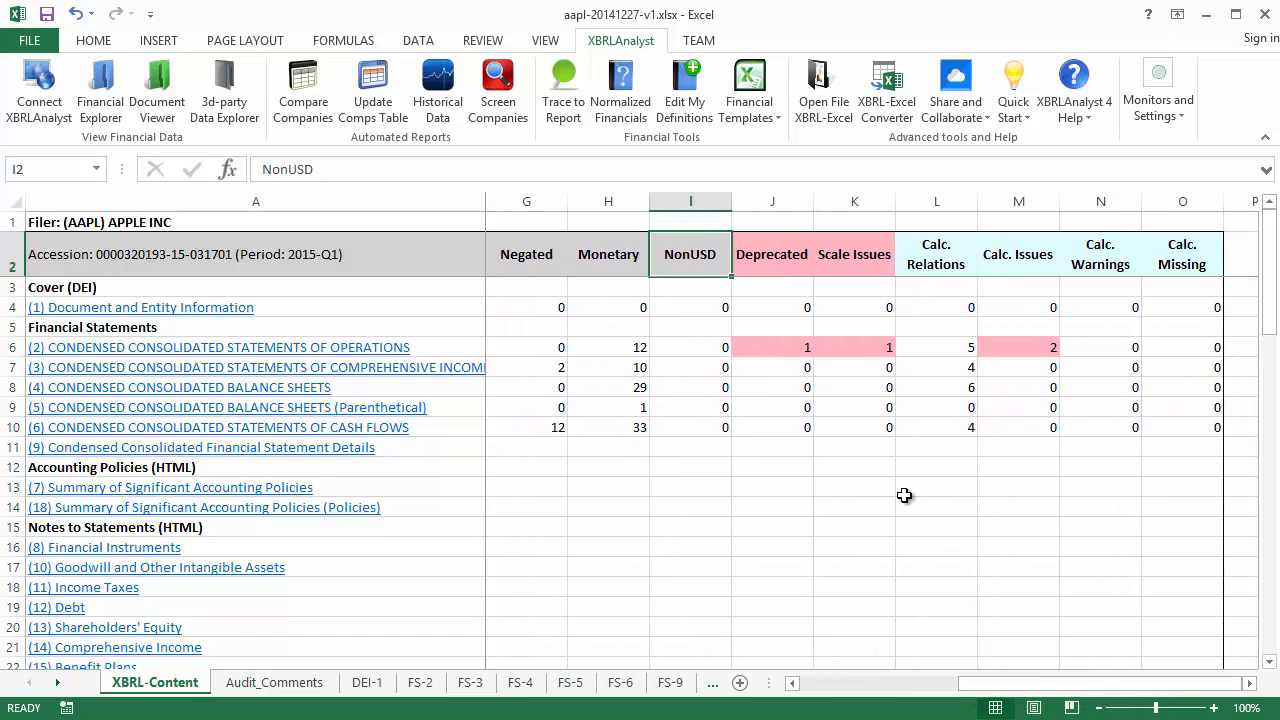
pyautogui.click(795, 273)
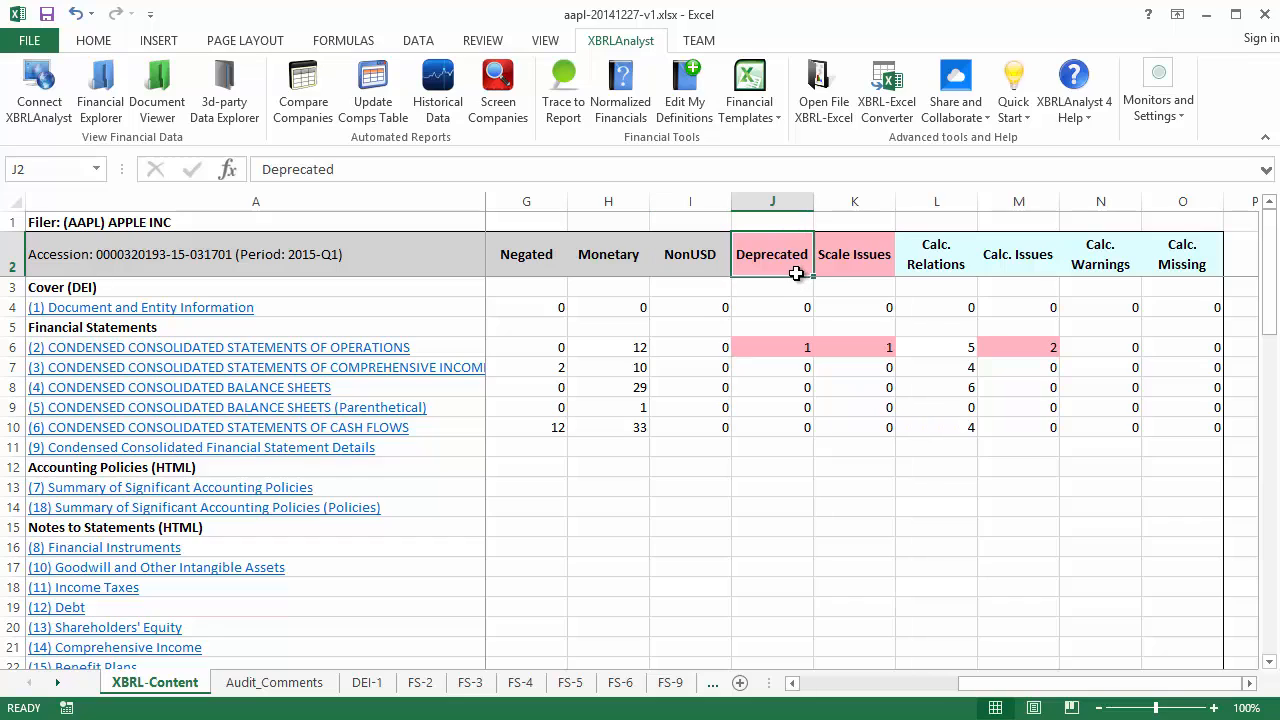
pyautogui.click(848, 273)
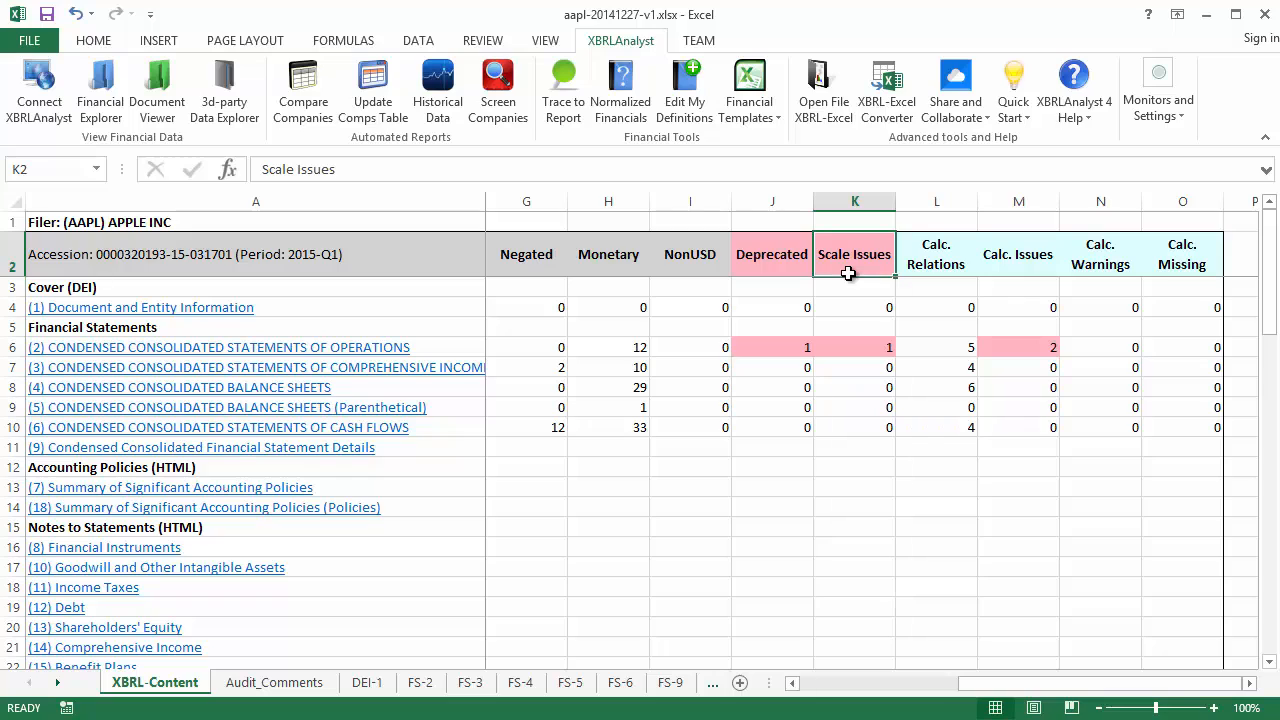
pyautogui.click(965, 253)
pyautogui.click(1000, 262)
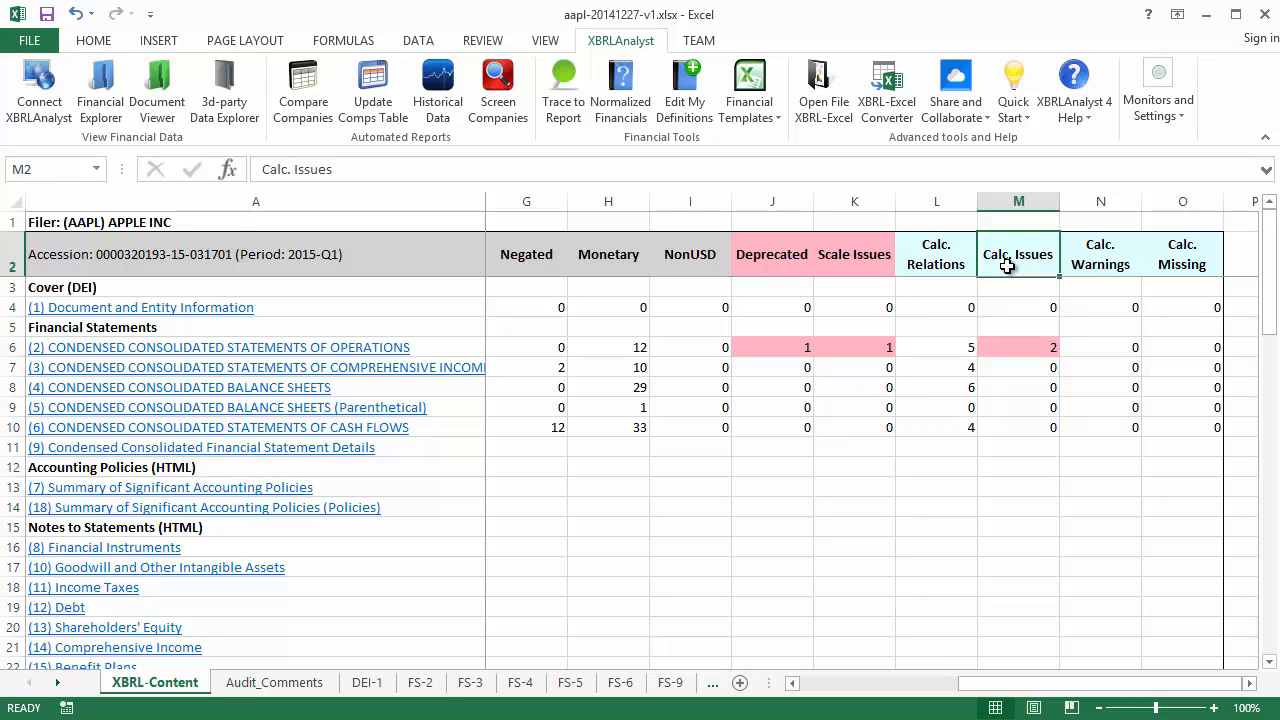
pyautogui.click(1068, 248)
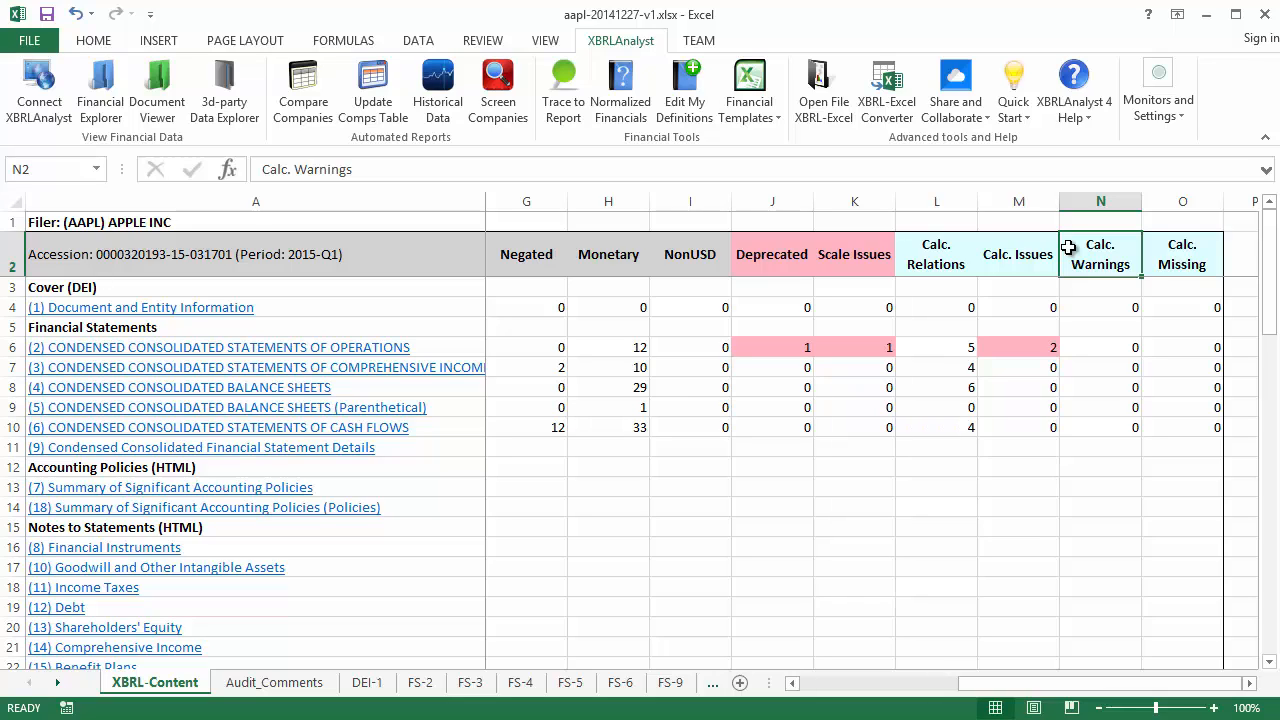
pyautogui.click(1158, 247)
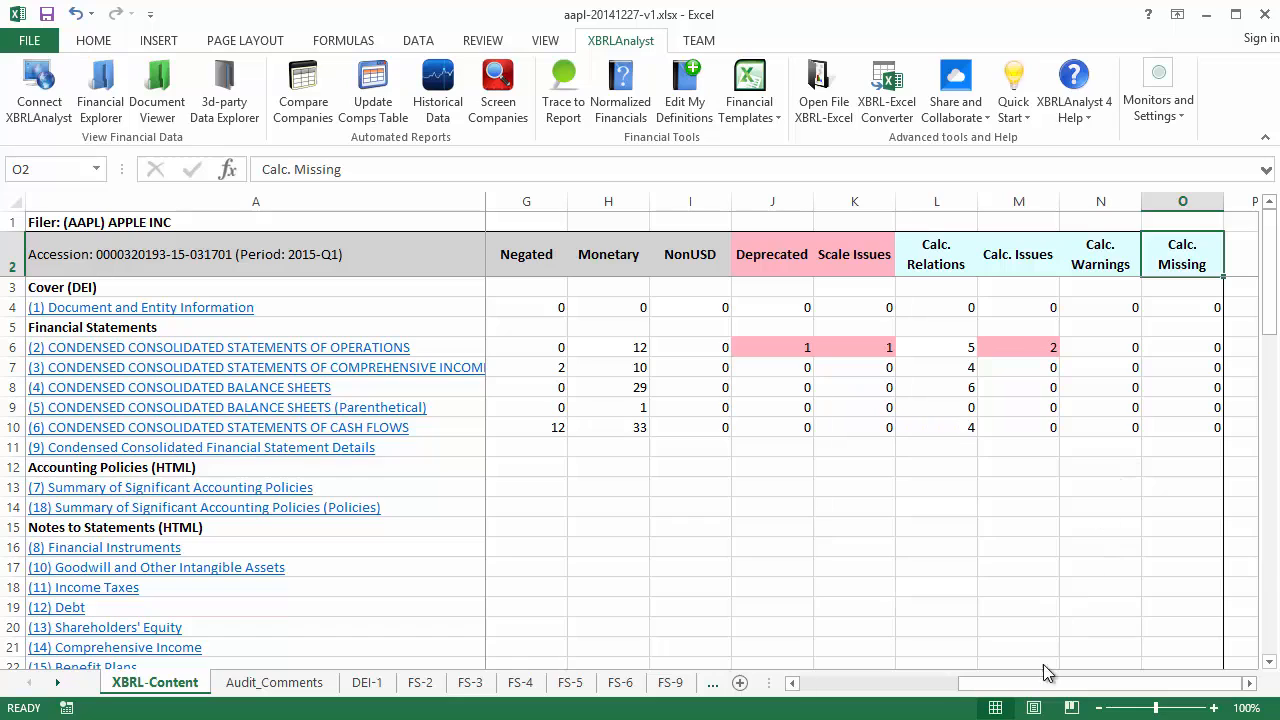
pyautogui.moveTo(1045, 684); pyautogui.dragTo(857, 686)
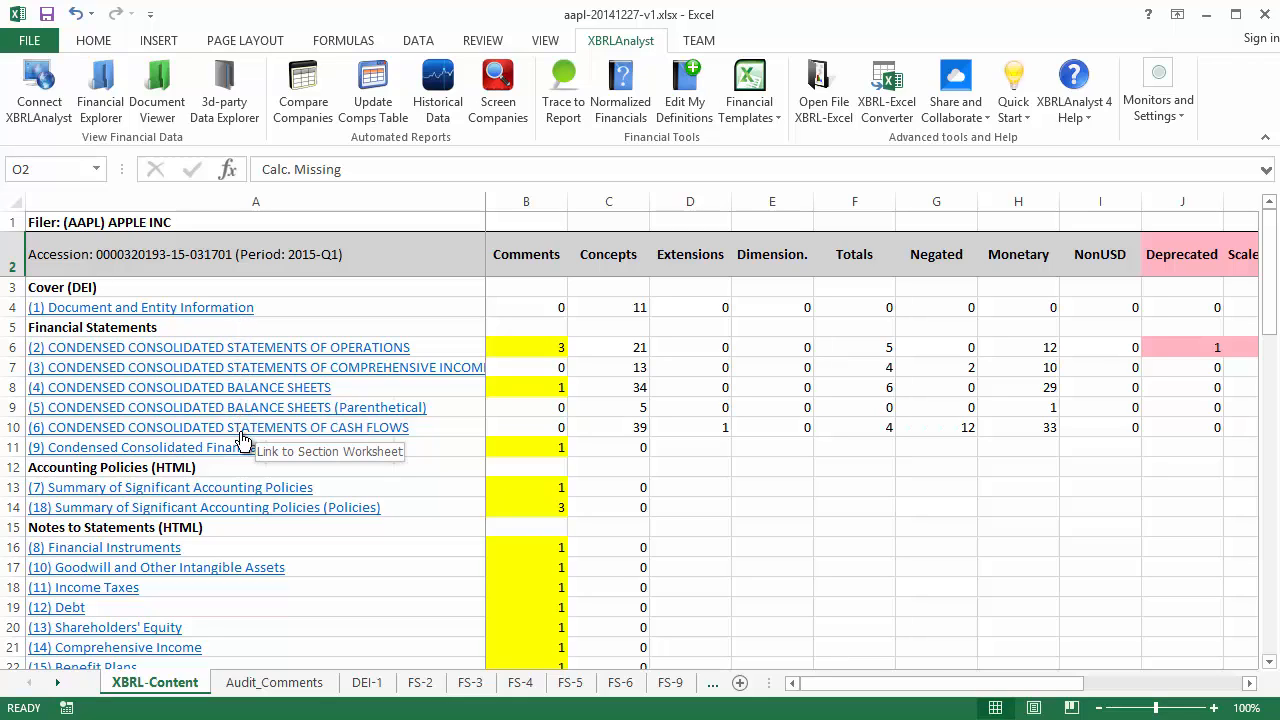
# Examine the exported Condensed Consolidated Statements of Operations worksheet, including its tag, period, unit and value columns and the highlighted Disposal Group, Goodwill row
pyautogui.click(237, 347)
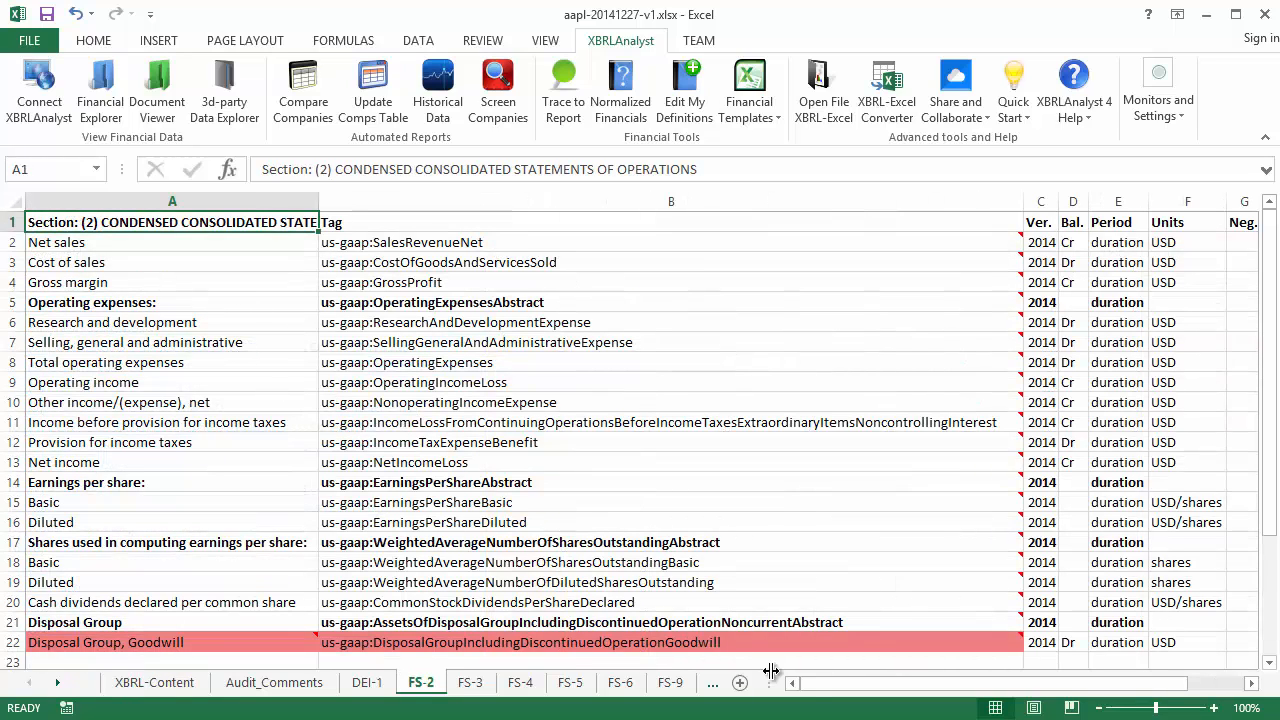
pyautogui.moveTo(814, 690); pyautogui.dragTo(834, 692)
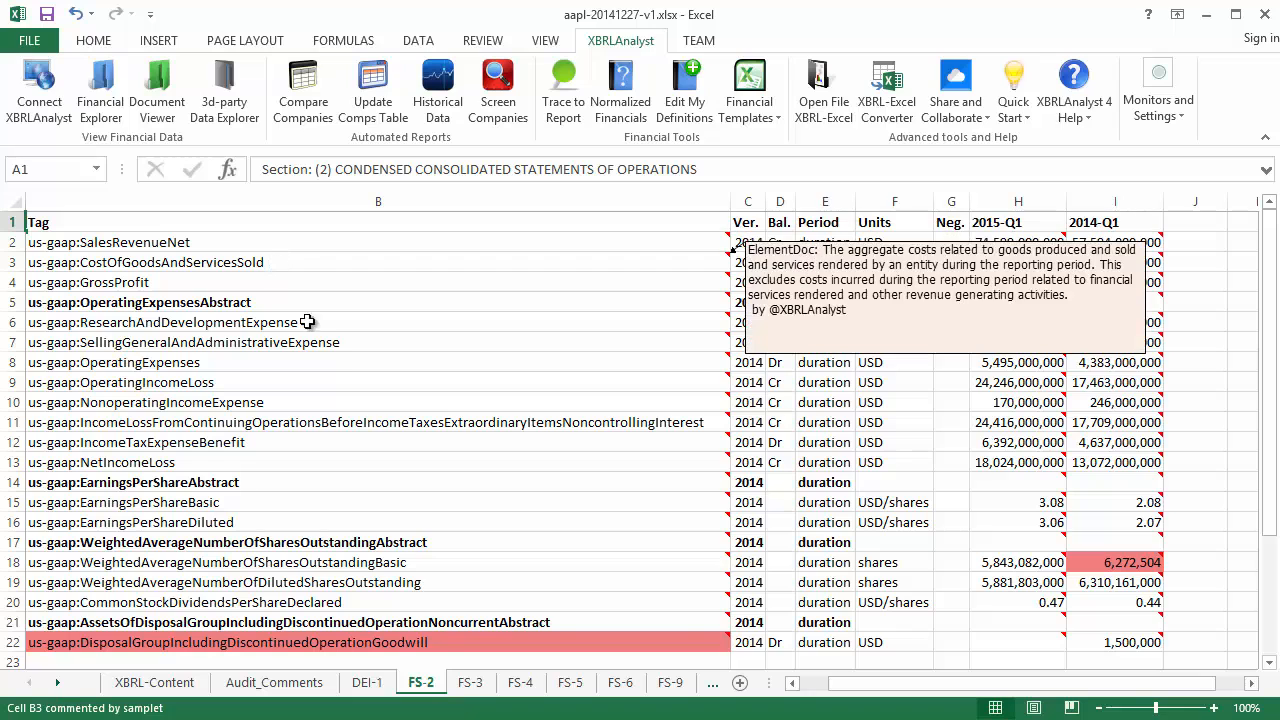
pyautogui.moveTo(830, 684); pyautogui.dragTo(803, 686)
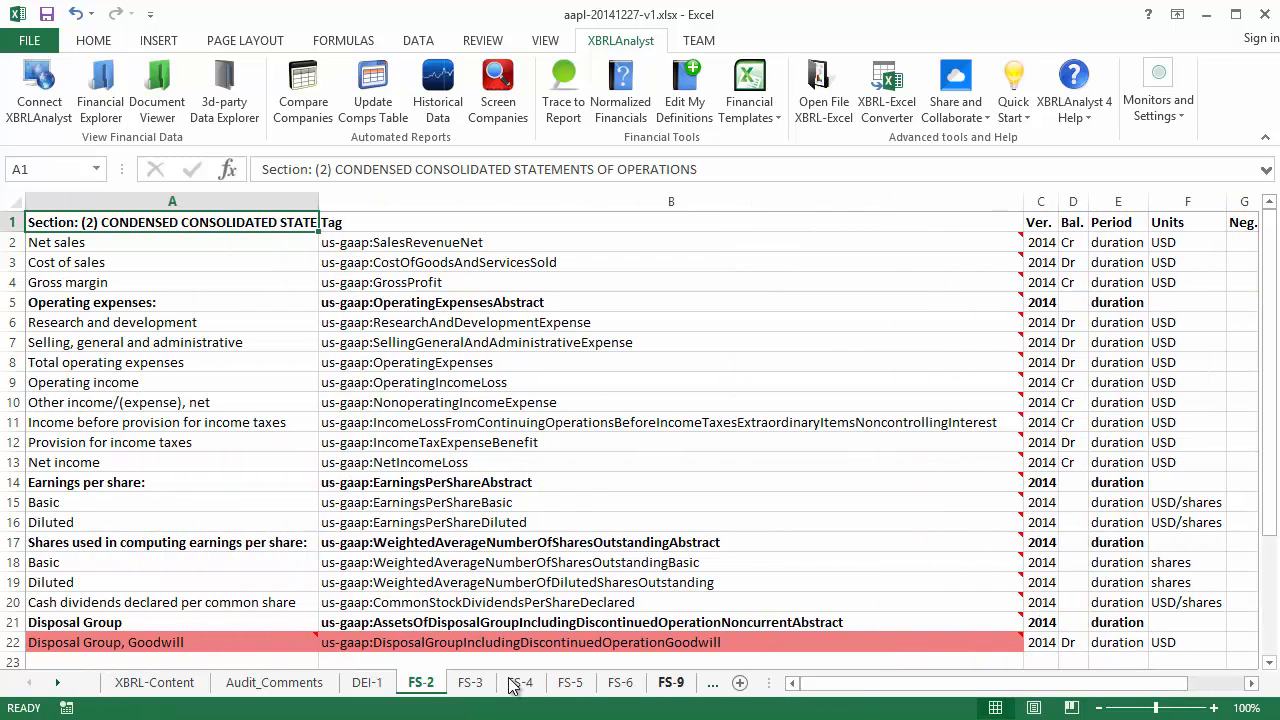
pyautogui.moveTo(284, 643)
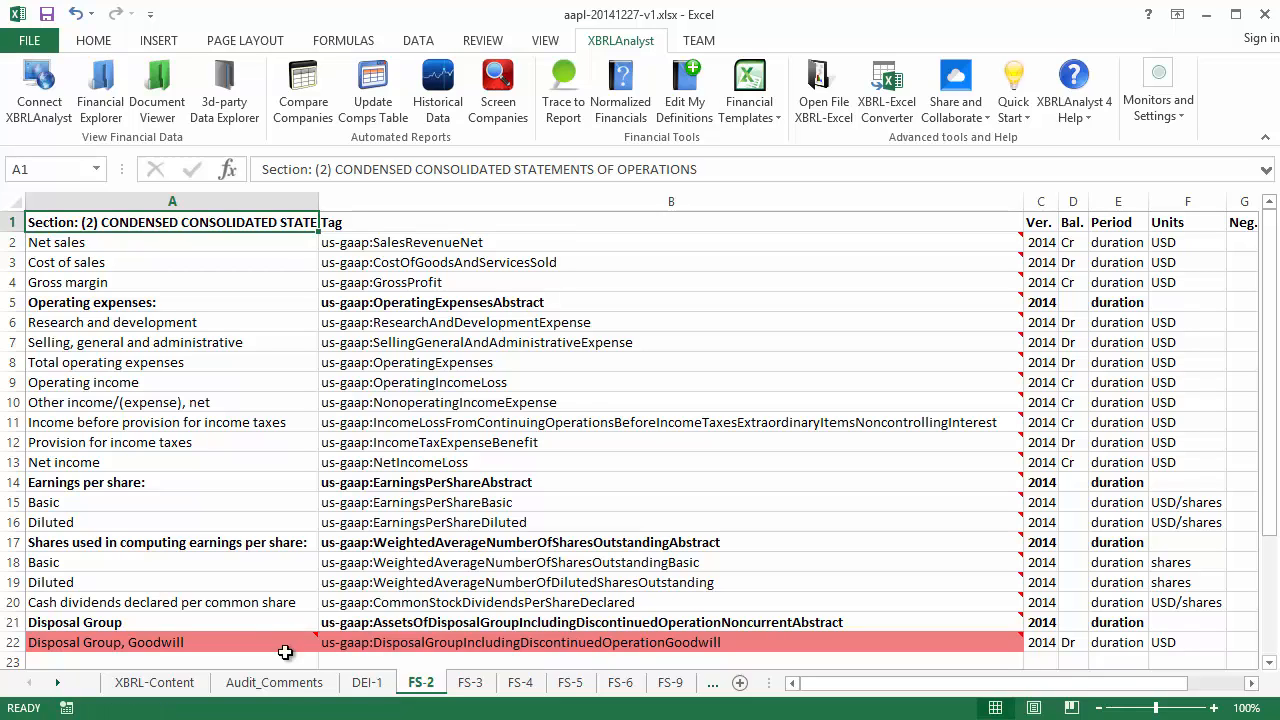
# Show the Audit_Comments worksheet, fit the Comment column to its contents and widen the Section Name column
pyautogui.click(275, 683)
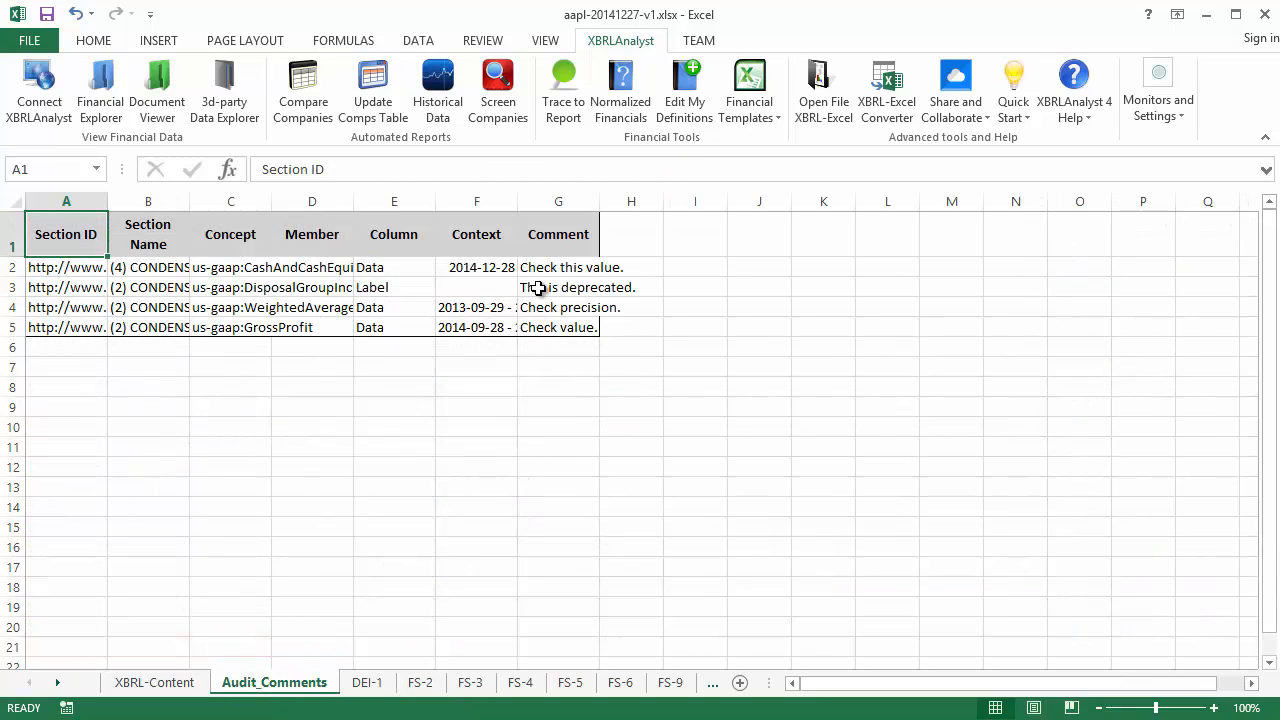
pyautogui.doubleClick(598, 203)
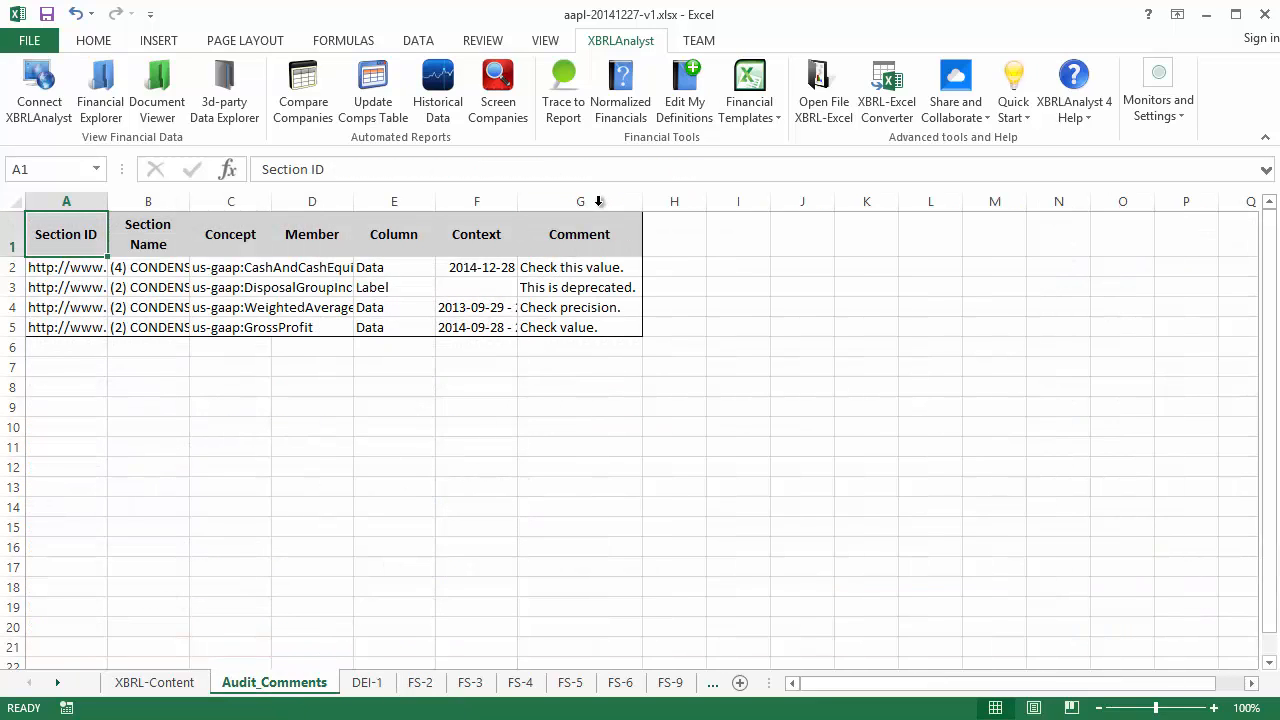
pyautogui.moveTo(189, 201); pyautogui.dragTo(263, 203)
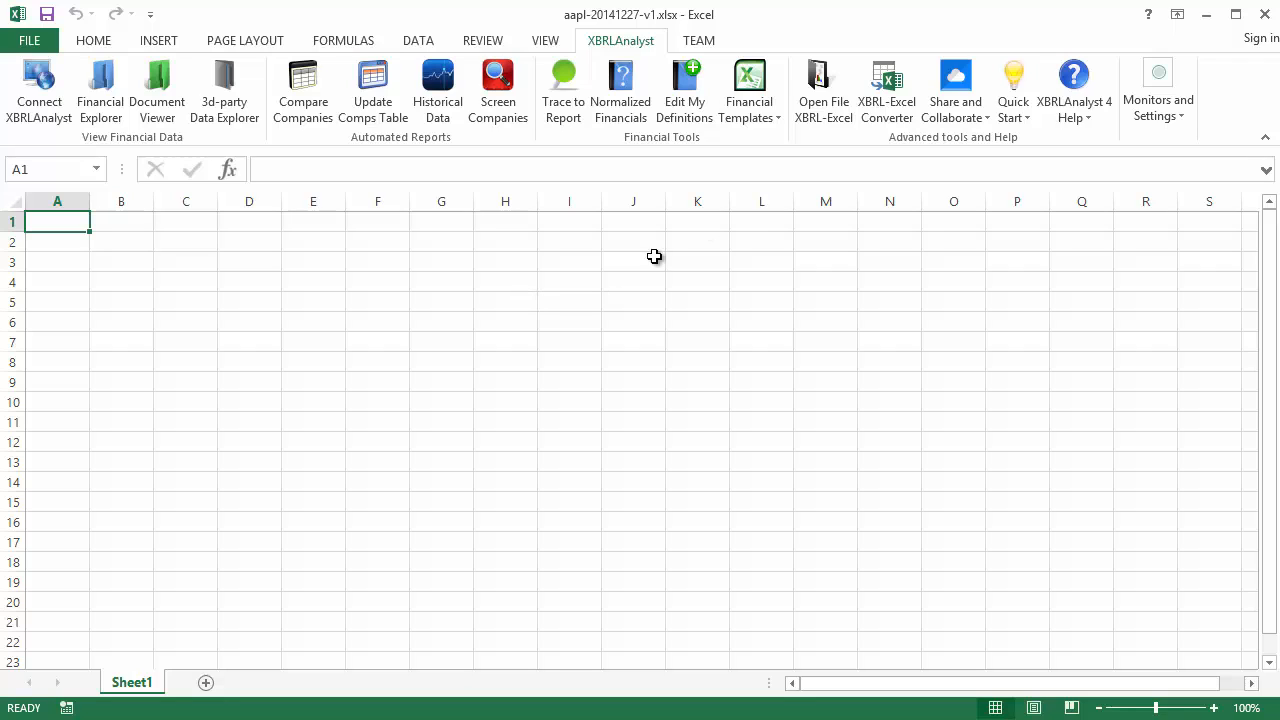
# Start an XBRL-Excel conversion with aapl-20141227.xml from the 2015-Q1 - Restored folder as the instance document and version number 2
pyautogui.click(884, 104)
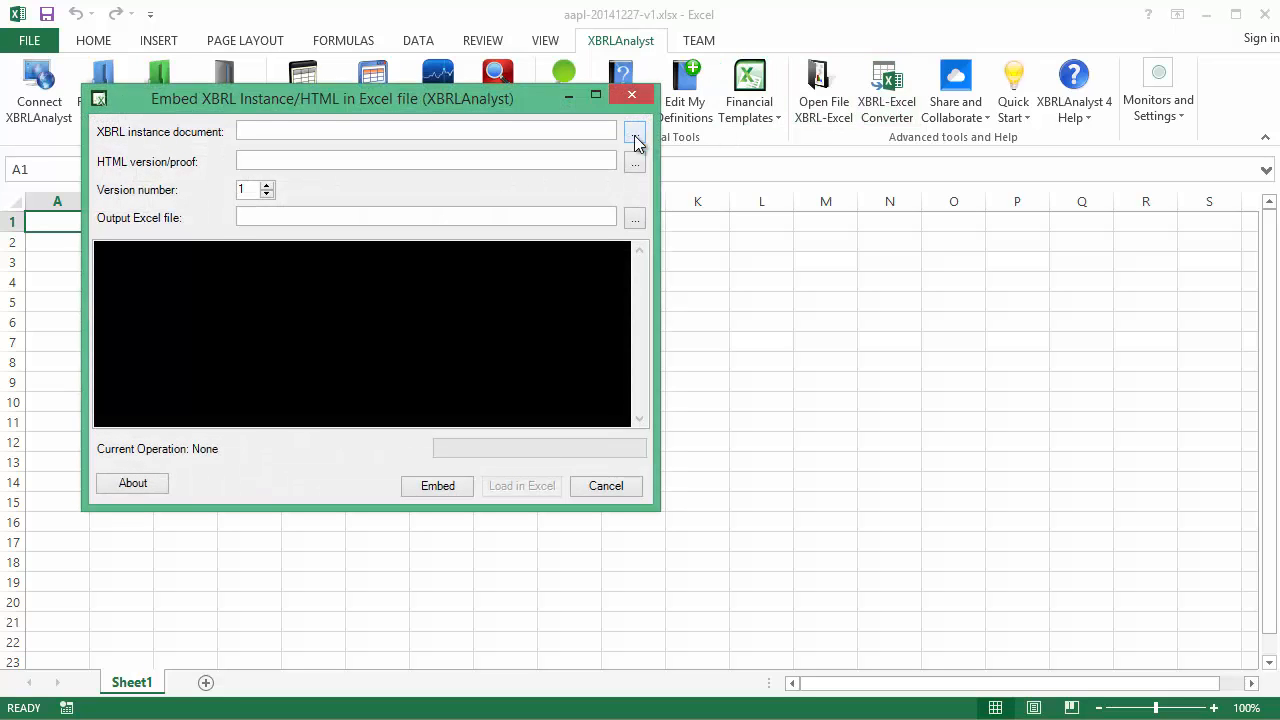
pyautogui.click(633, 132)
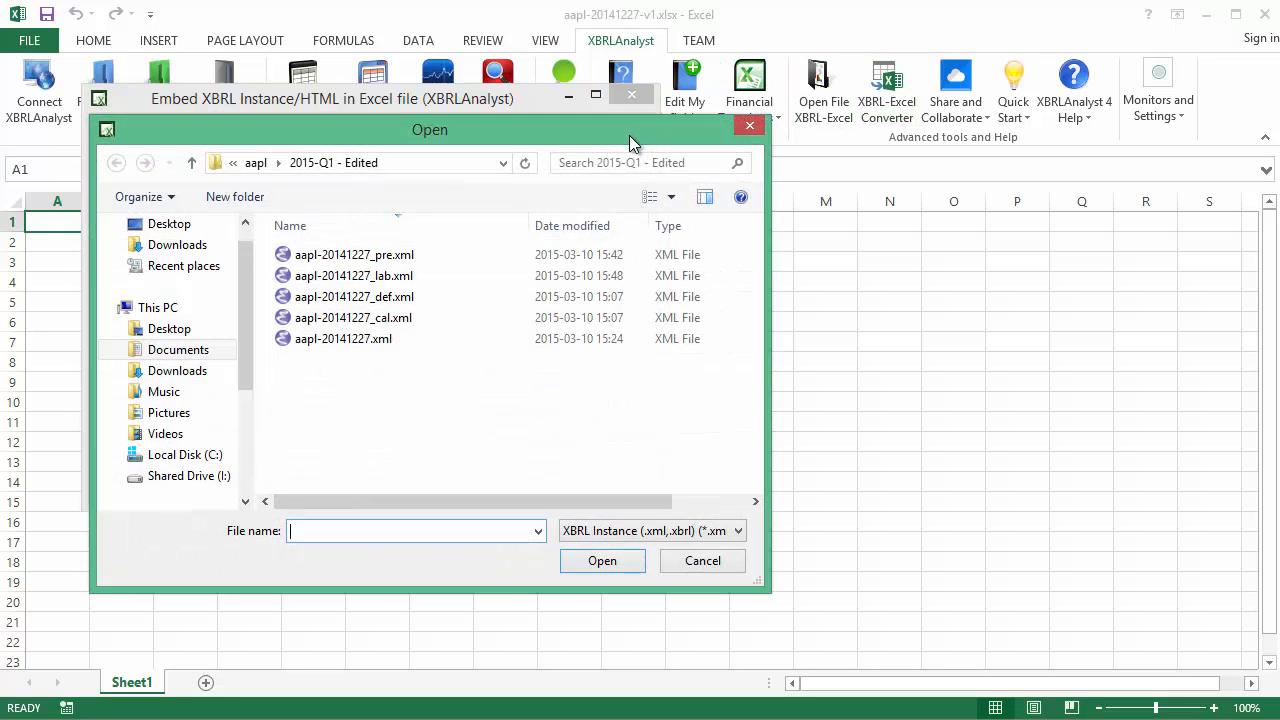
pyautogui.click(192, 163)
pyautogui.doubleClick(357, 276)
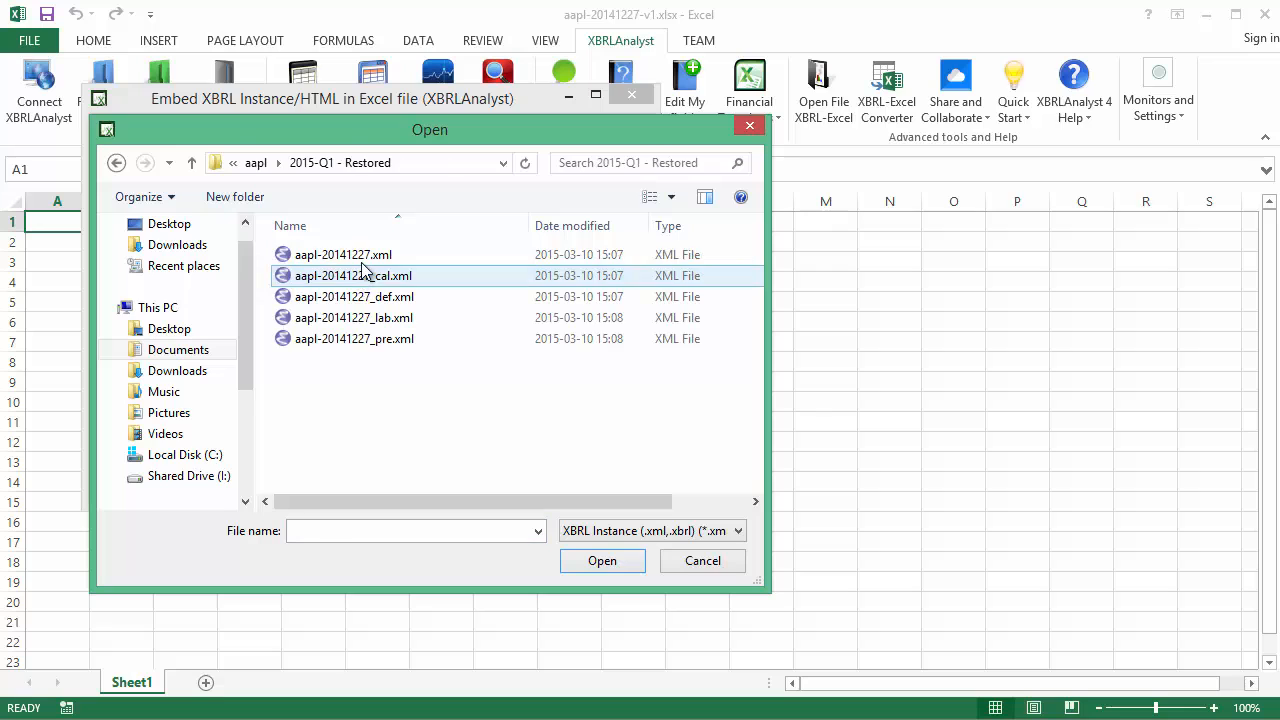
pyautogui.doubleClick(331, 250)
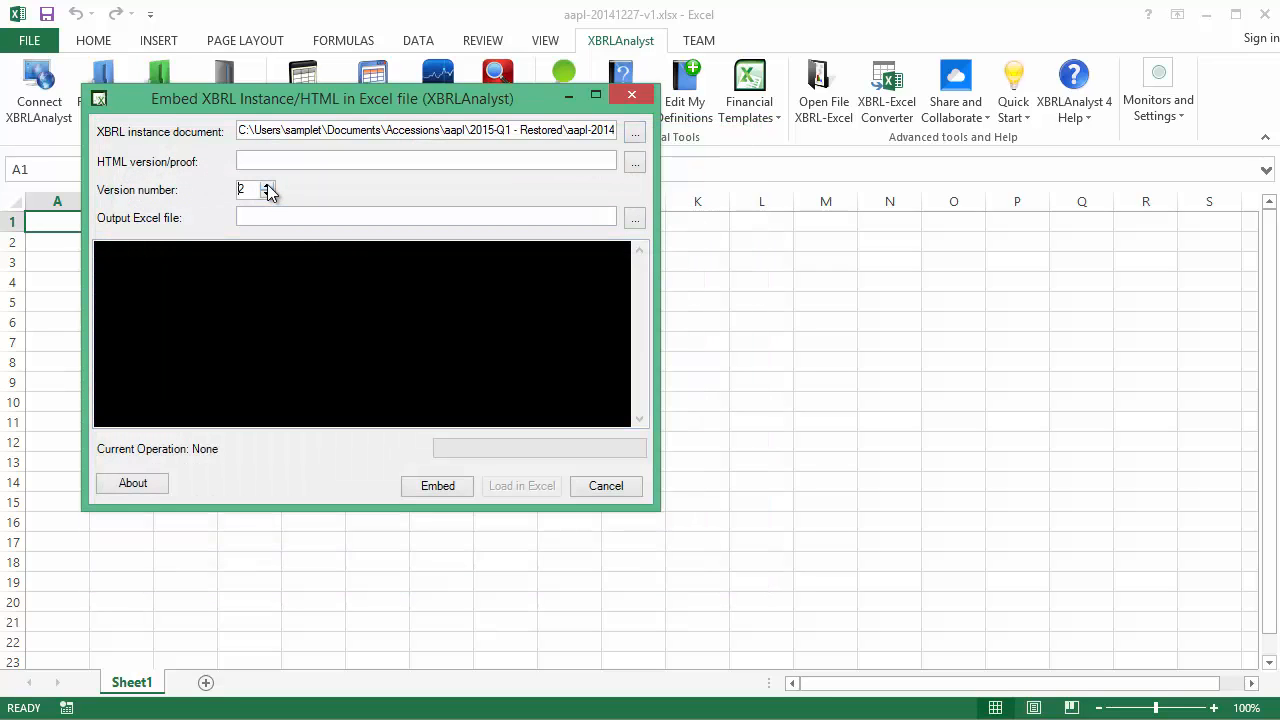
# Set the conversion's output Excel file to aapl-20141227-v2 in the 2015-Q1 - Restored folder
pyautogui.click(634, 219)
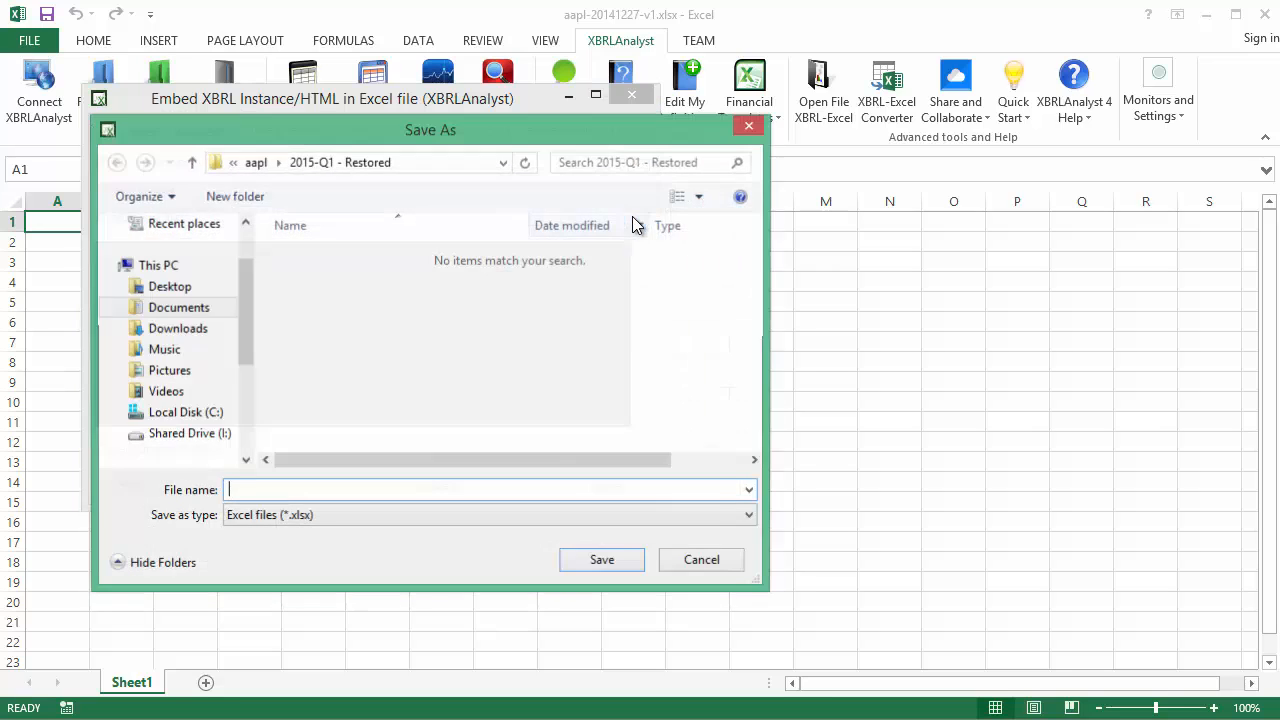
pyautogui.write('aap')
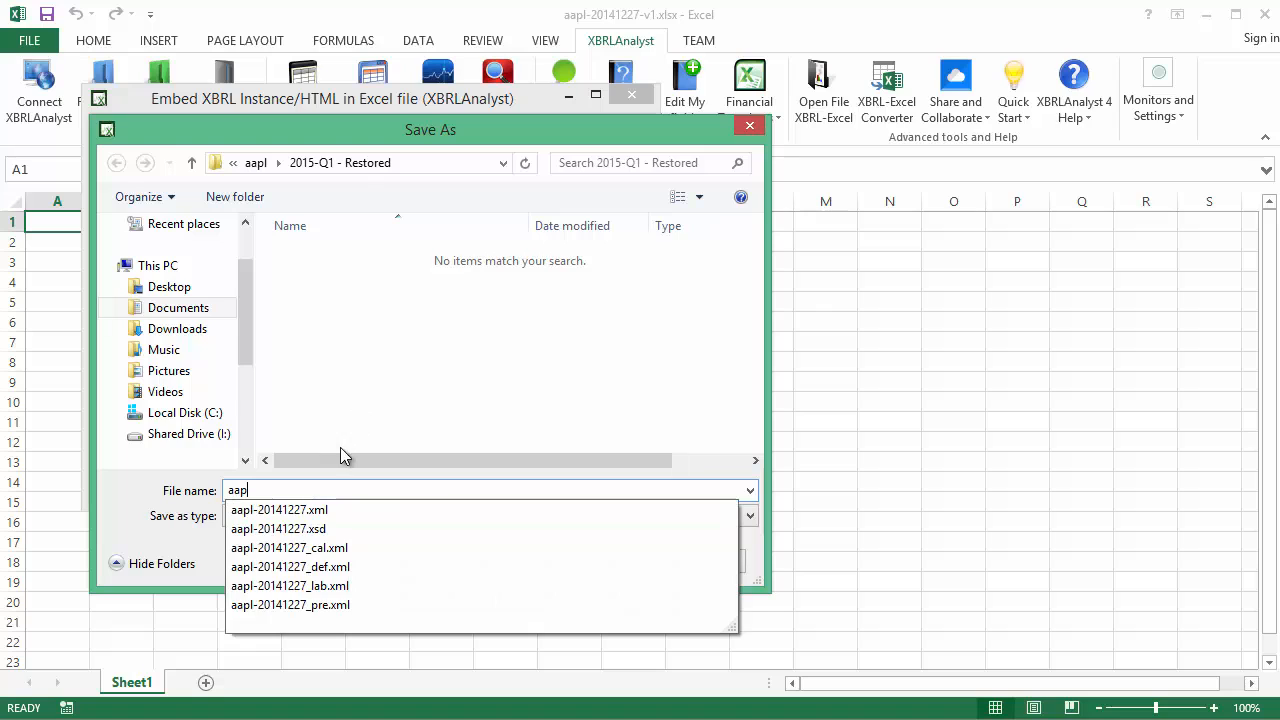
pyautogui.click(361, 510)
pyautogui.press('BackSpace')
pyautogui.press('BackSpace')
pyautogui.press('BackSpace')
pyautogui.press('BackSpace')
pyautogui.write('-20141227-')
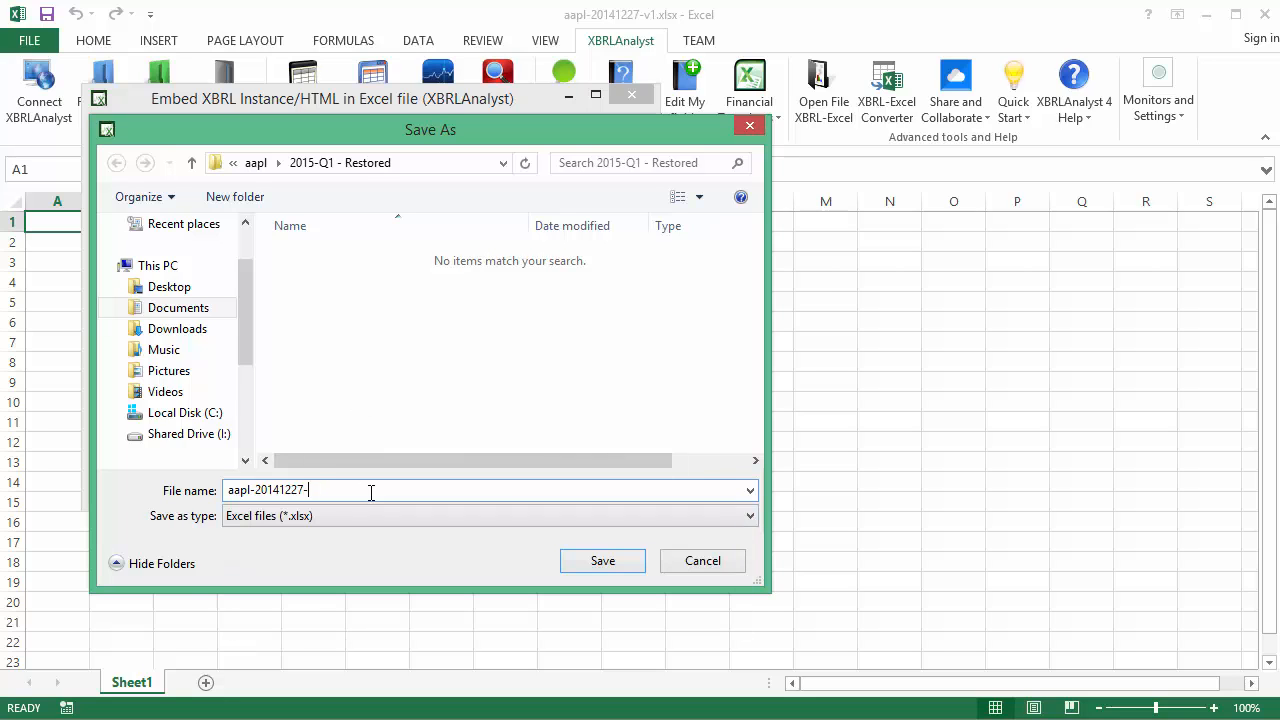
pyautogui.write('v2')
pyautogui.click(596, 560)
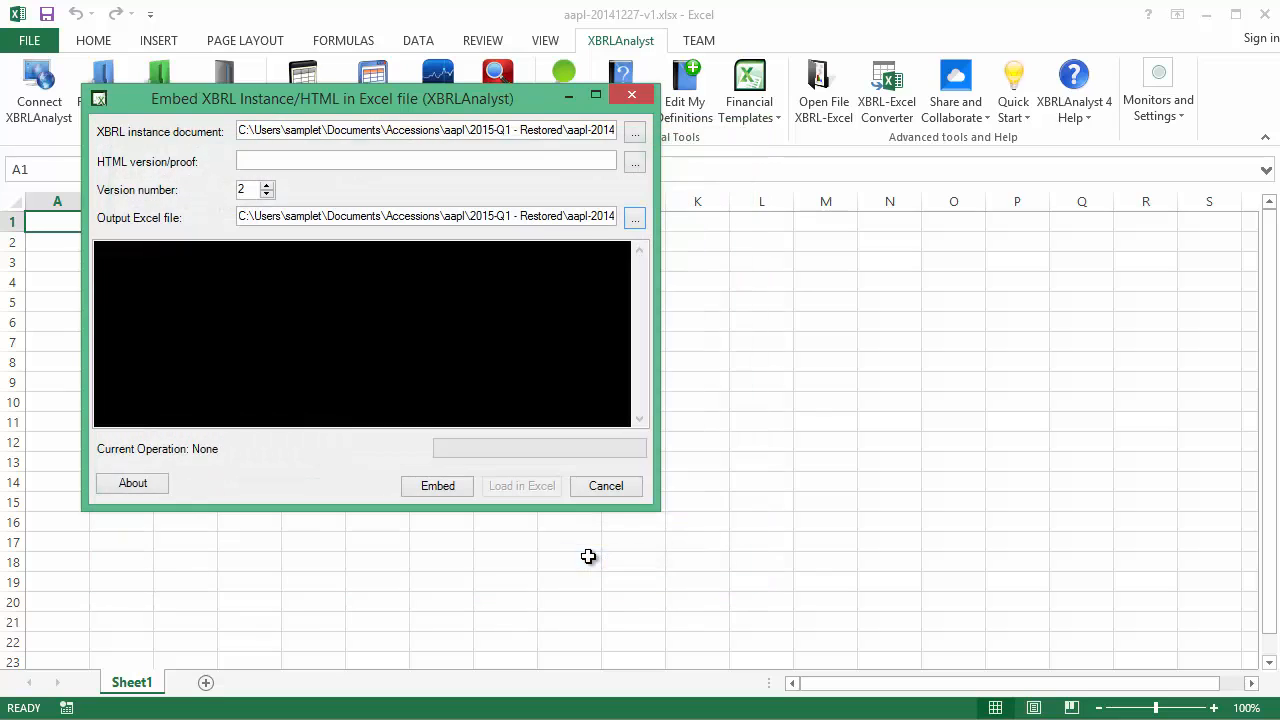
# Embed the restored XBRL instance, load the resulting aapl-20141227-v2.xlsx in Excel and maximize its window
pyautogui.click(440, 493)
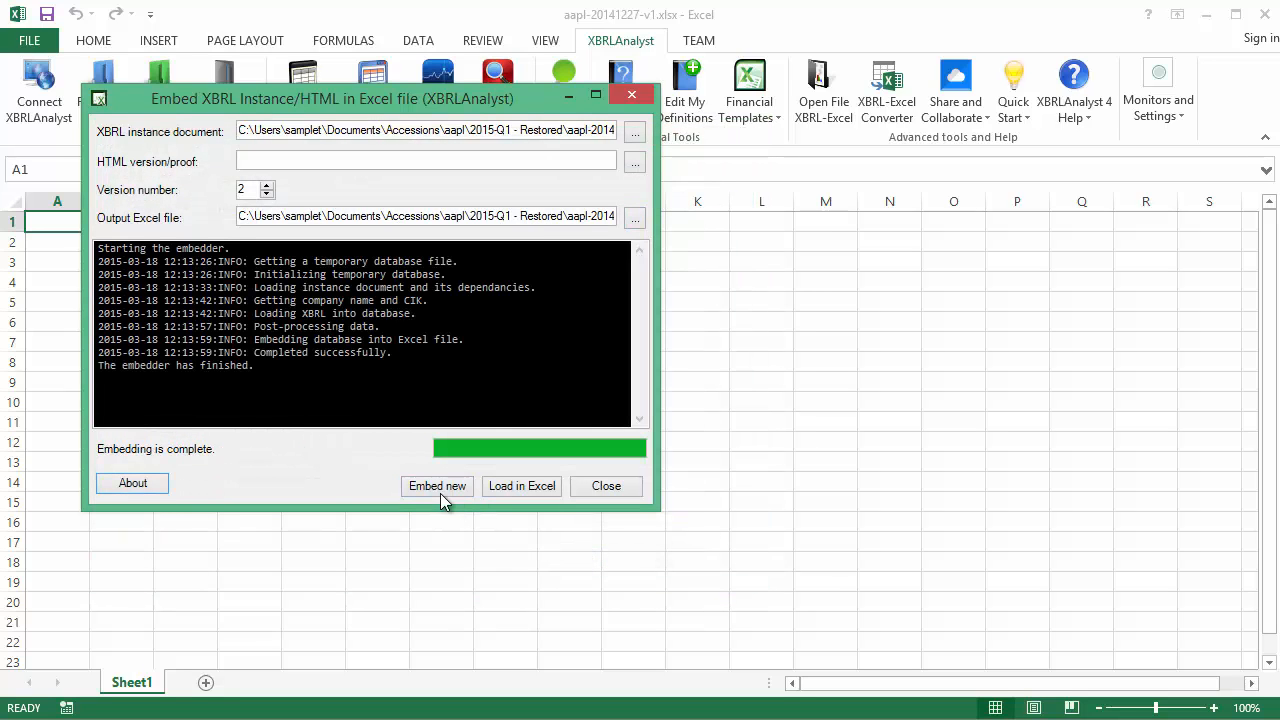
pyautogui.click(513, 487)
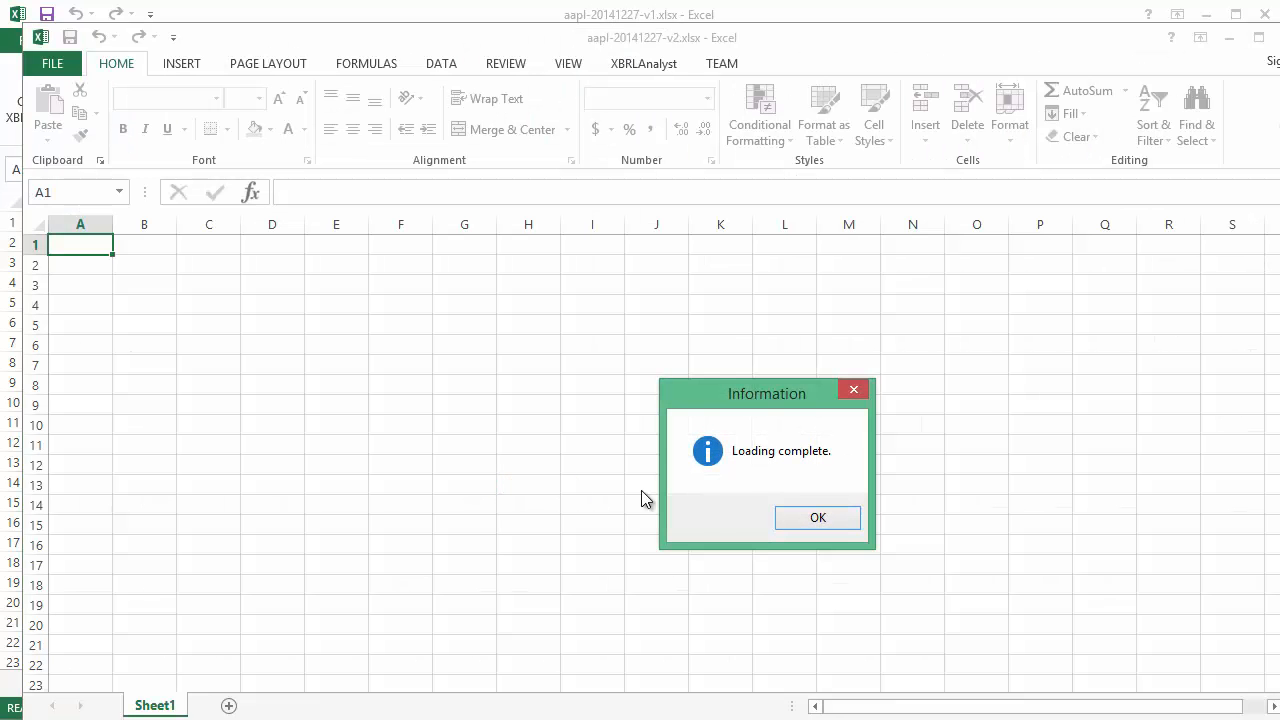
pyautogui.click(817, 514)
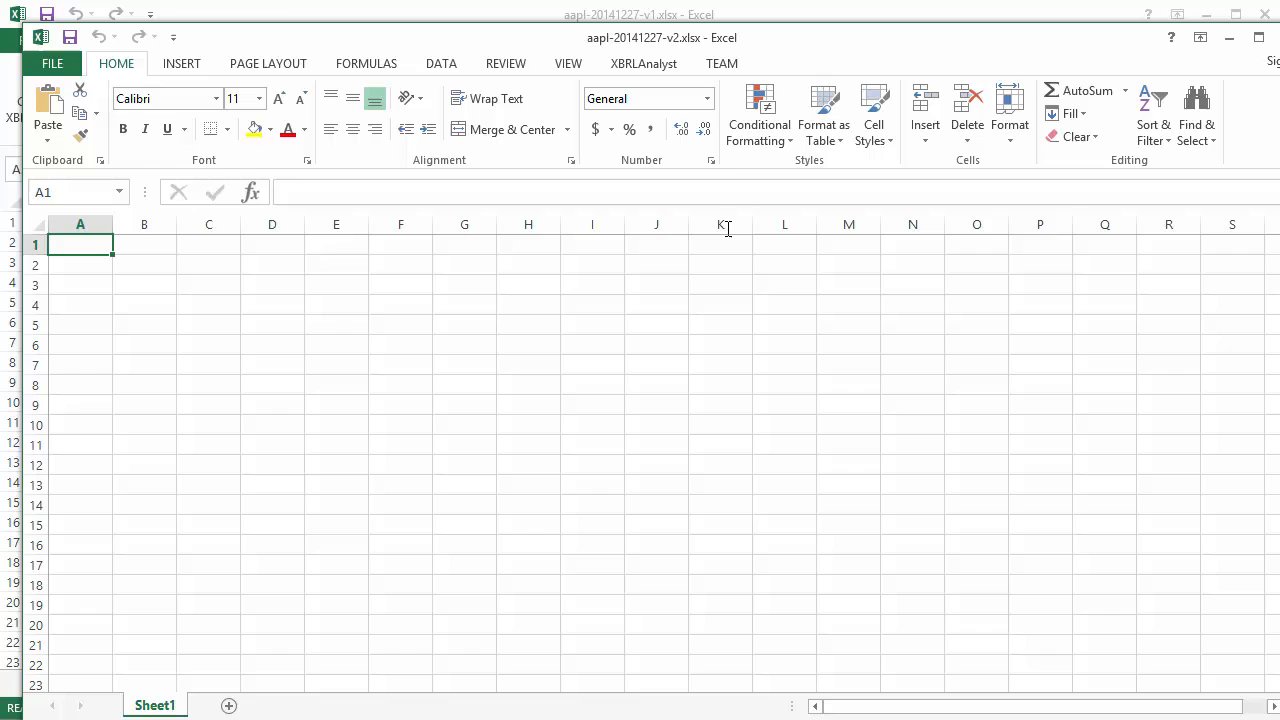
pyautogui.doubleClick(678, 40)
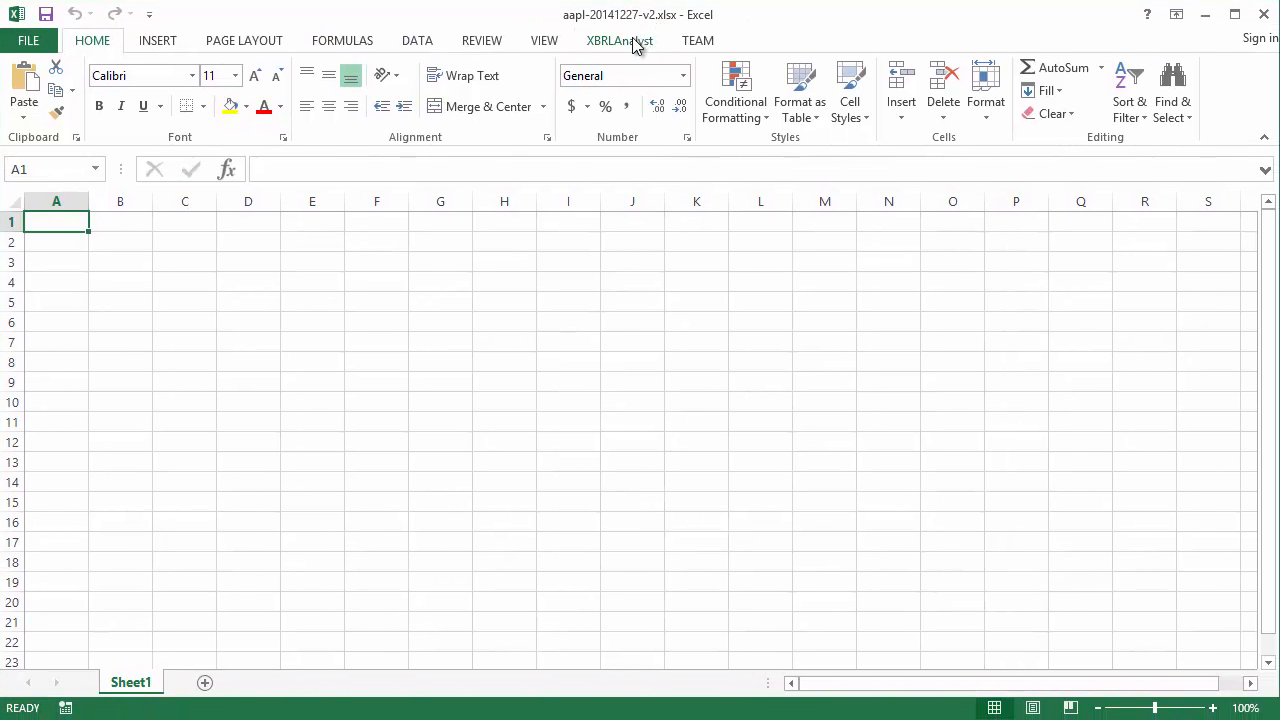
# Find aapl in the Financial Explorer and list its XBRL reports with their accession numbers shown
pyautogui.click(634, 40)
pyautogui.click(120, 120)
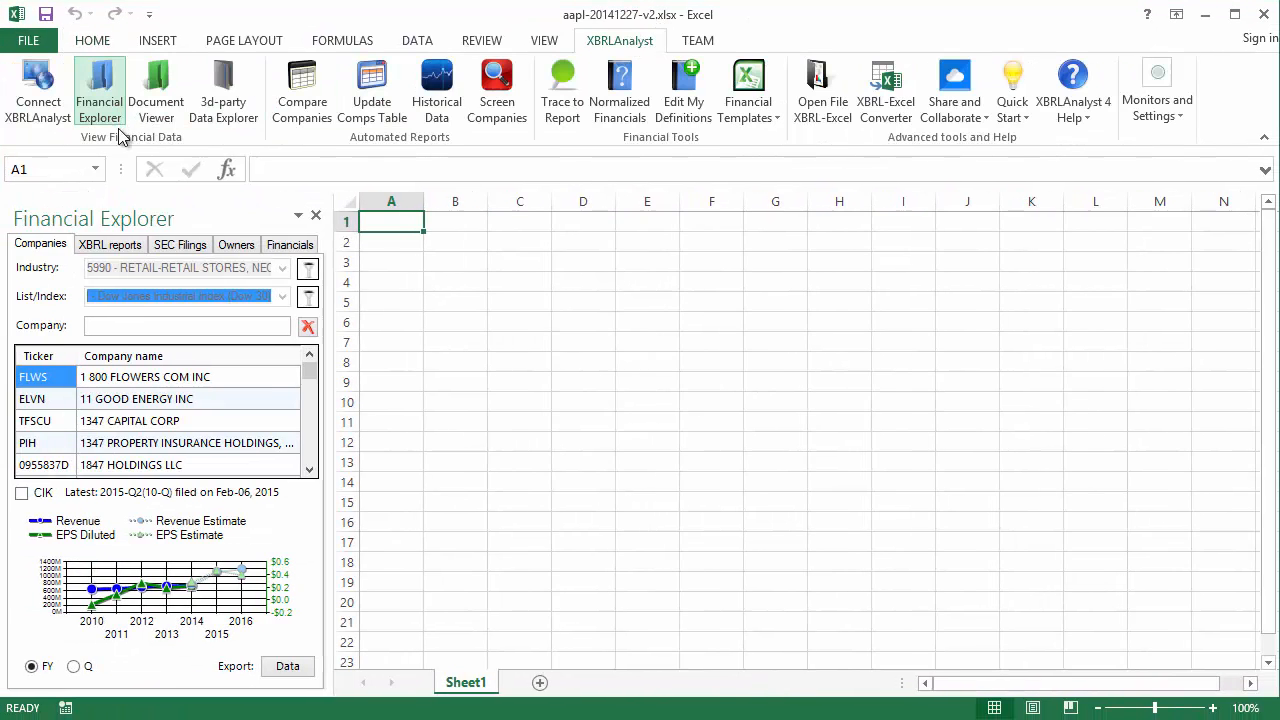
pyautogui.click(129, 326)
pyautogui.write('aa')
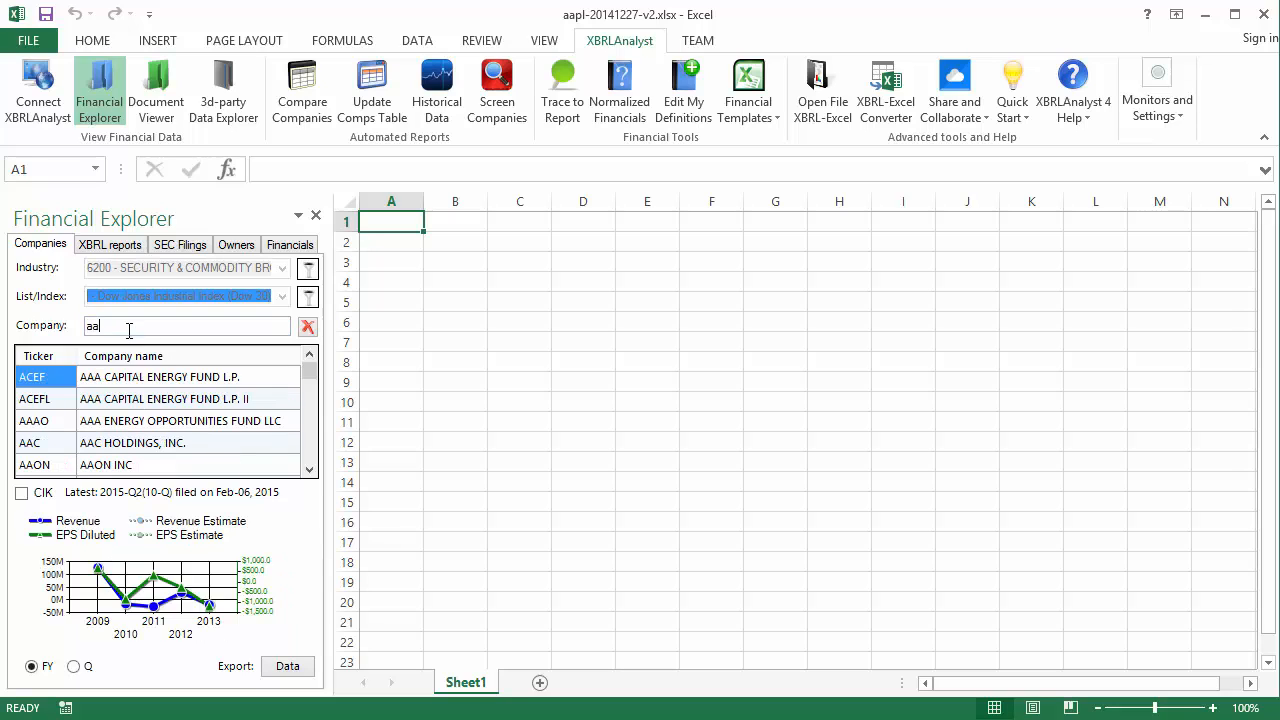
pyautogui.write('pl')
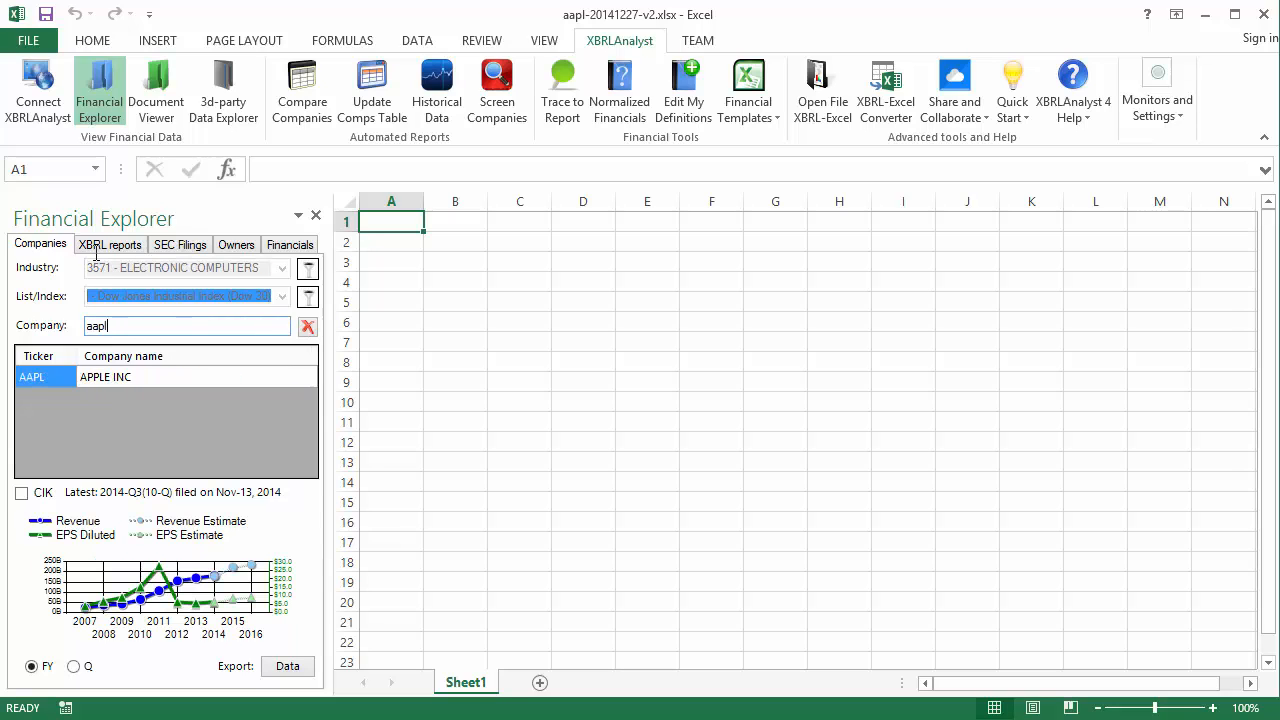
pyautogui.click(96, 246)
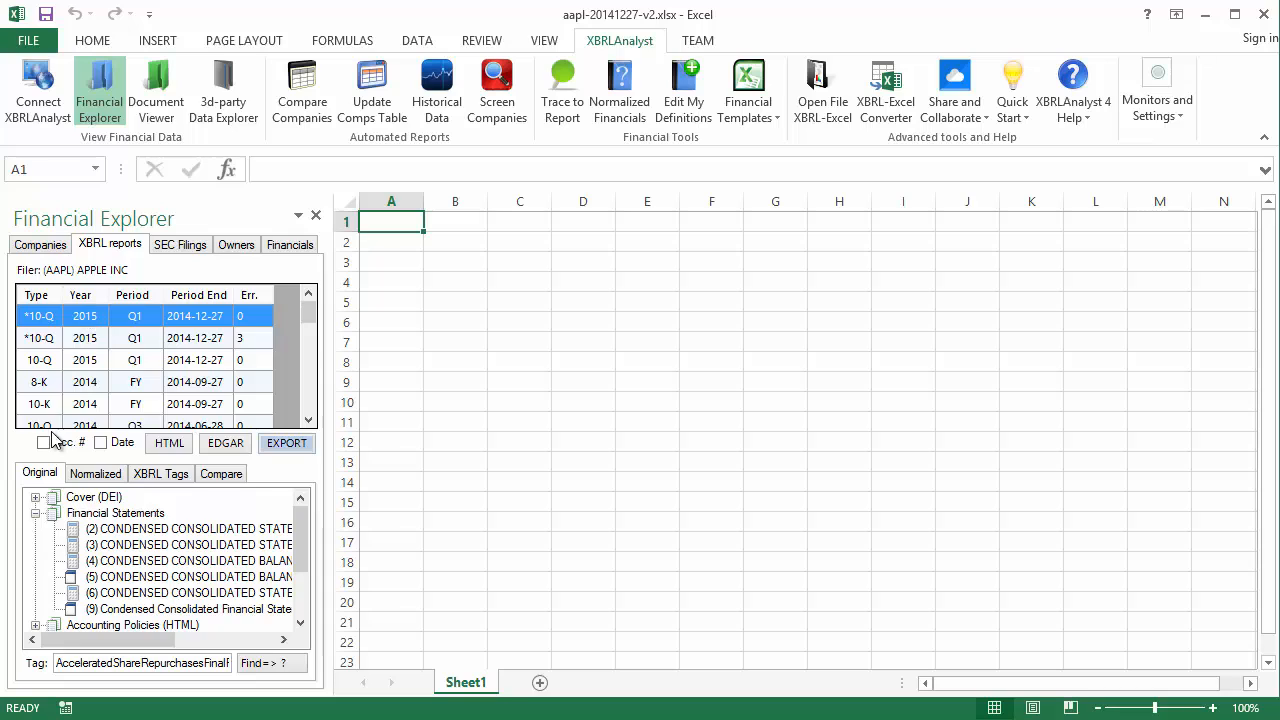
pyautogui.click(50, 442)
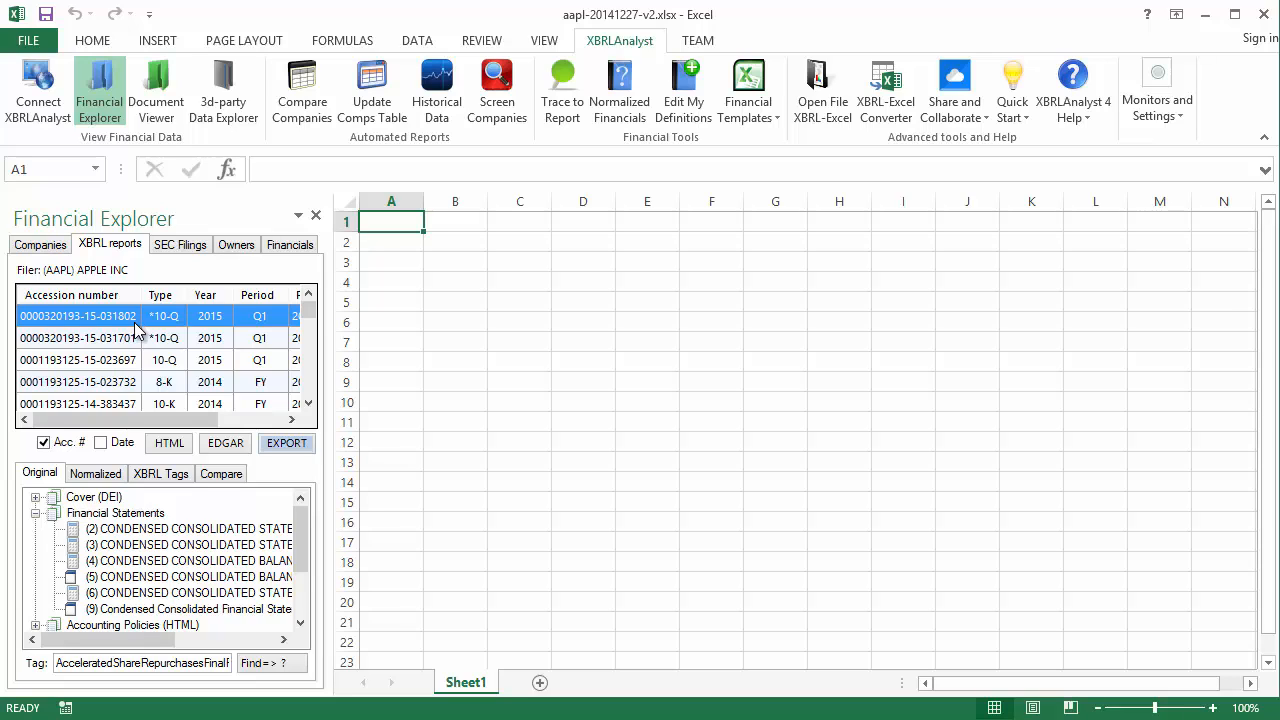
pyautogui.click(222, 474)
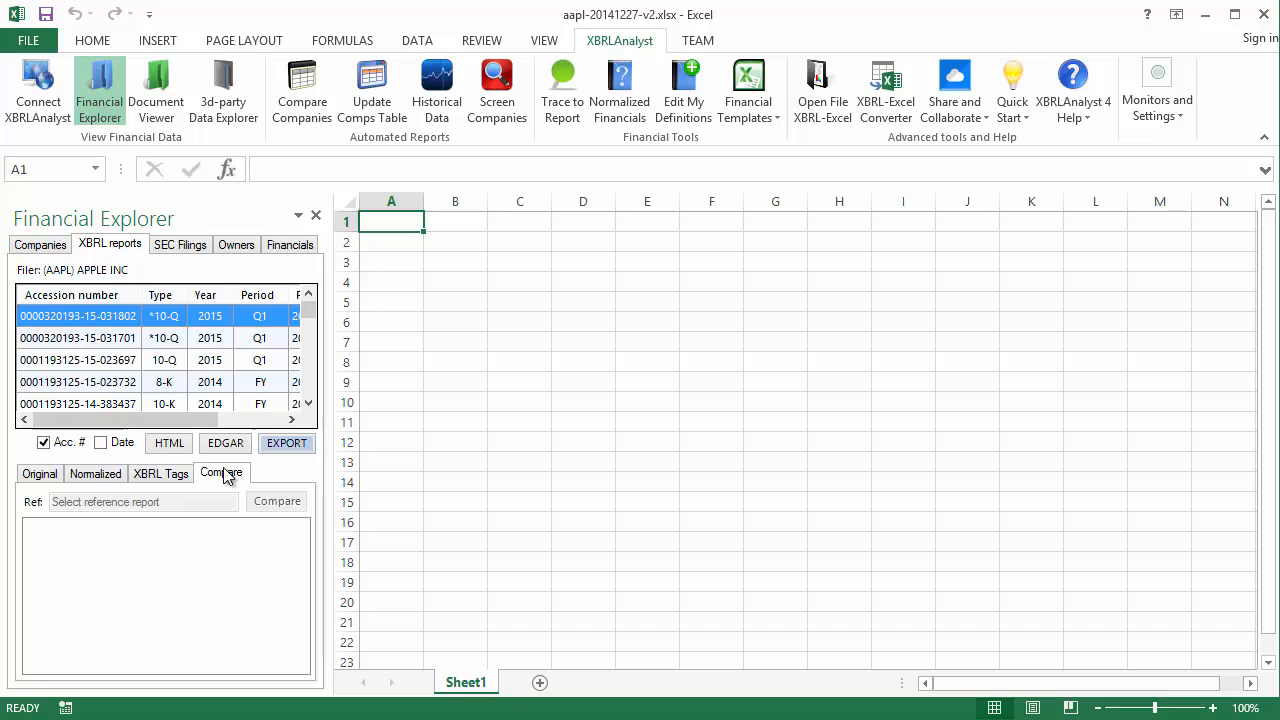
pyautogui.click(142, 344)
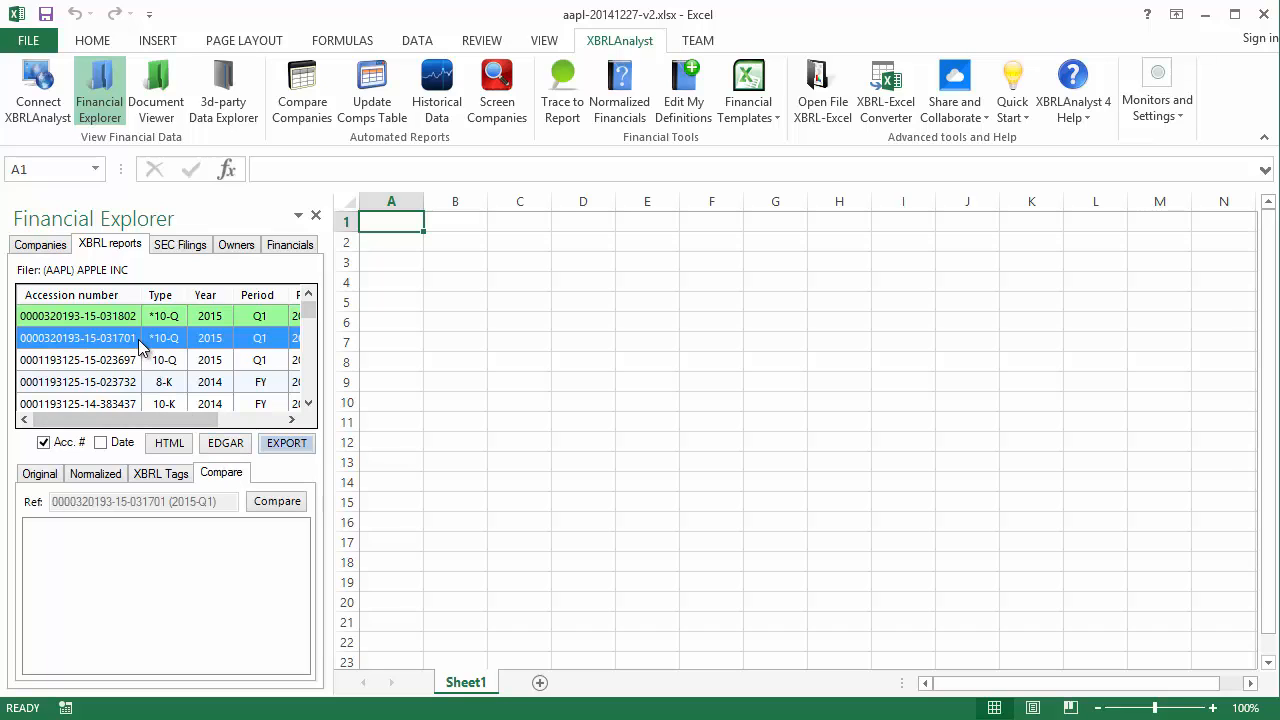
pyautogui.click(273, 503)
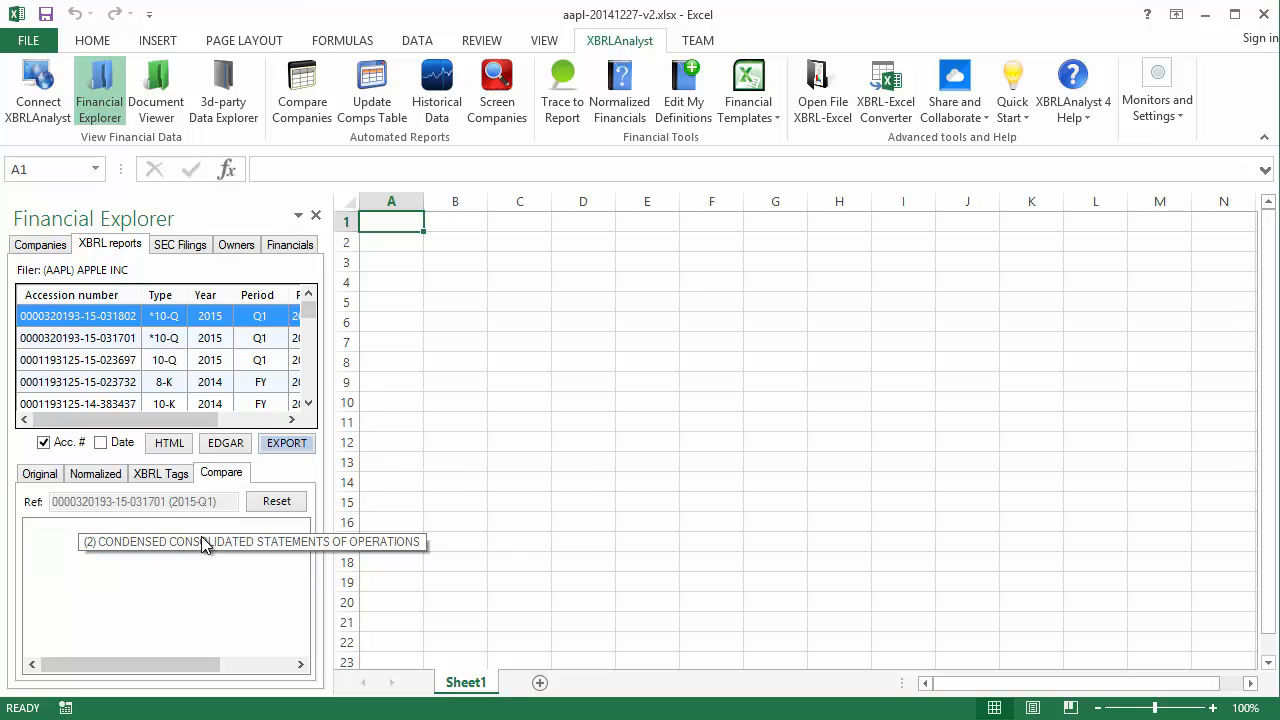
# Examine the marked differences in the Condensed Consolidated Statements of Operations and the Computation of Basic and Diluted Earnings Per Share
pyautogui.doubleClick(201, 542)
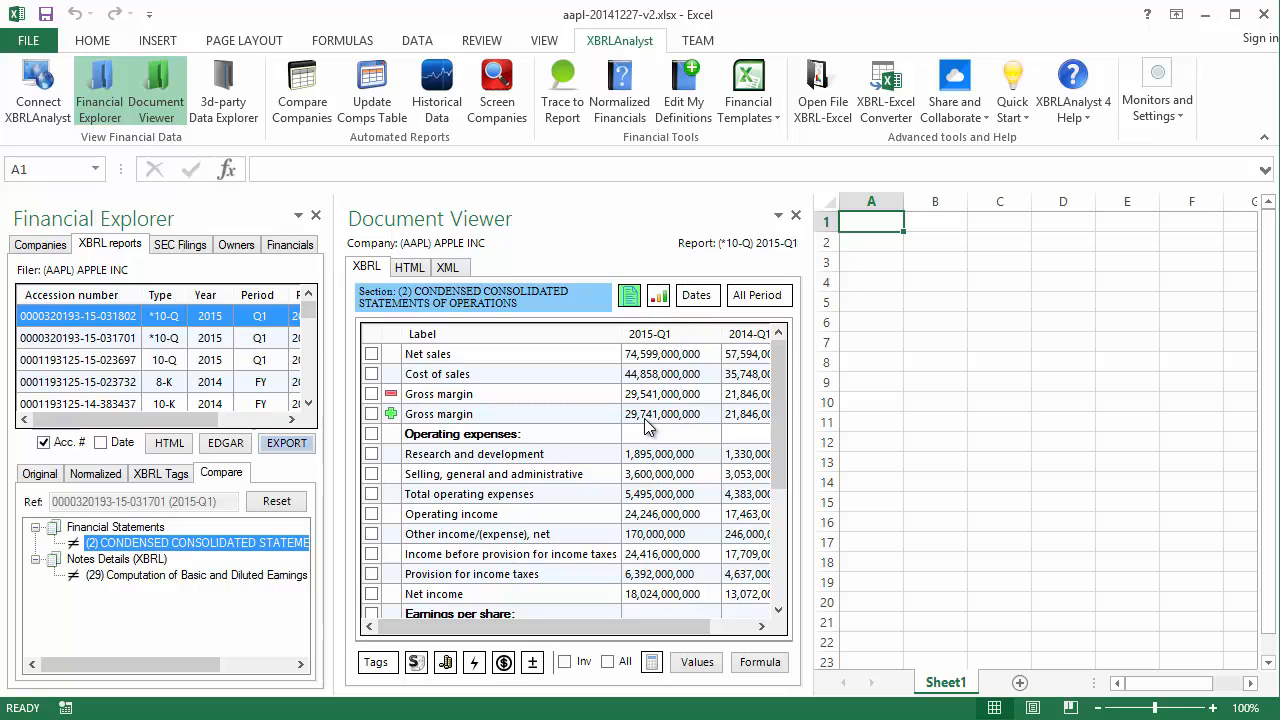
pyautogui.moveTo(778, 420); pyautogui.dragTo(771, 542)
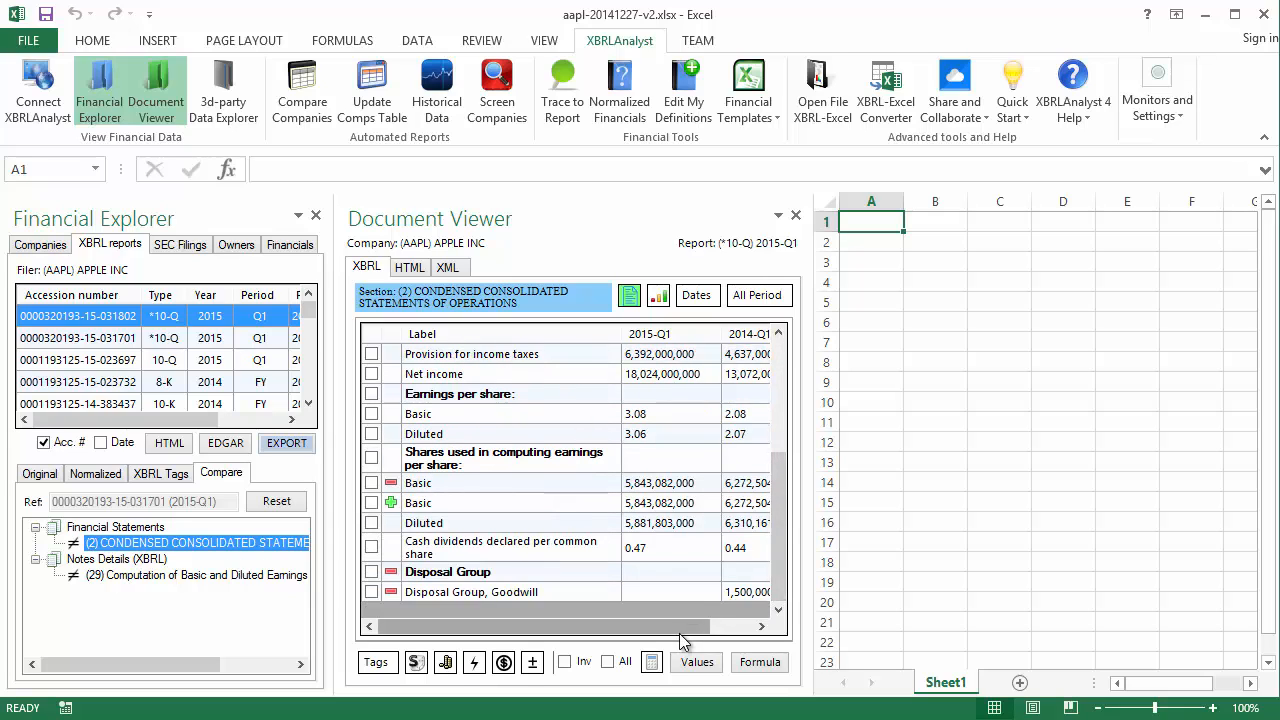
pyautogui.moveTo(686, 625); pyautogui.dragTo(401, 628)
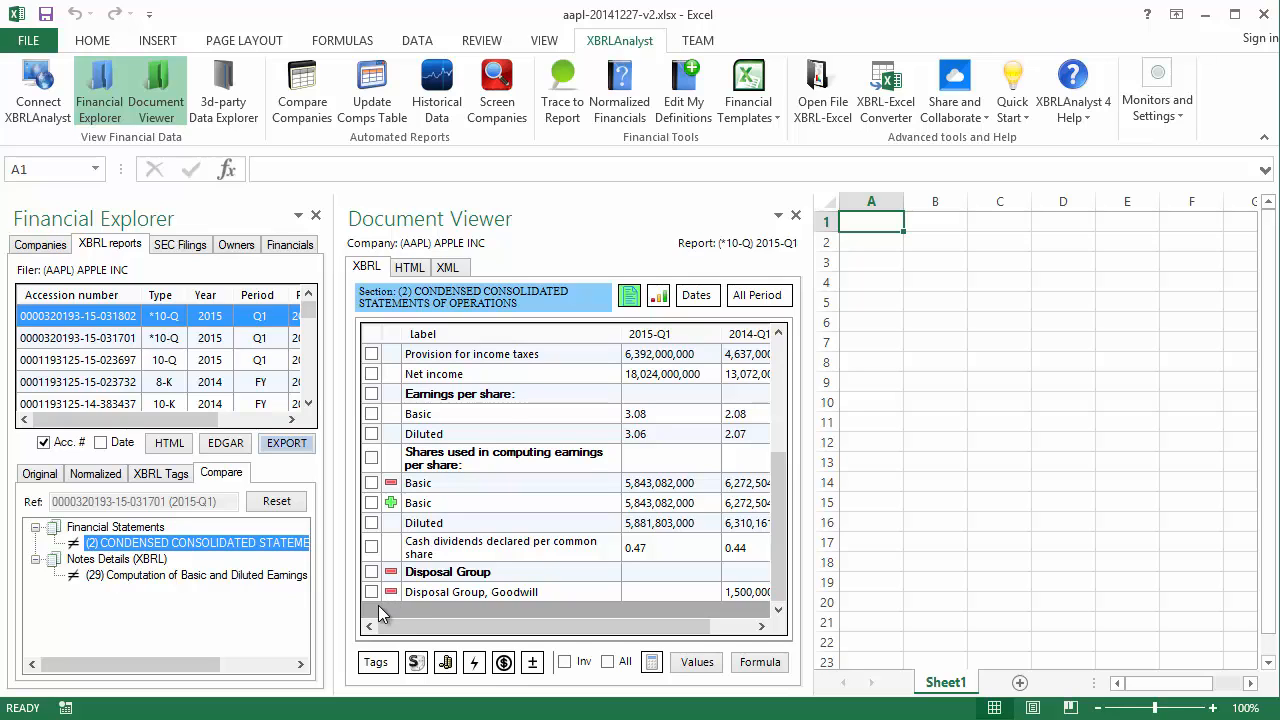
pyautogui.click(278, 580)
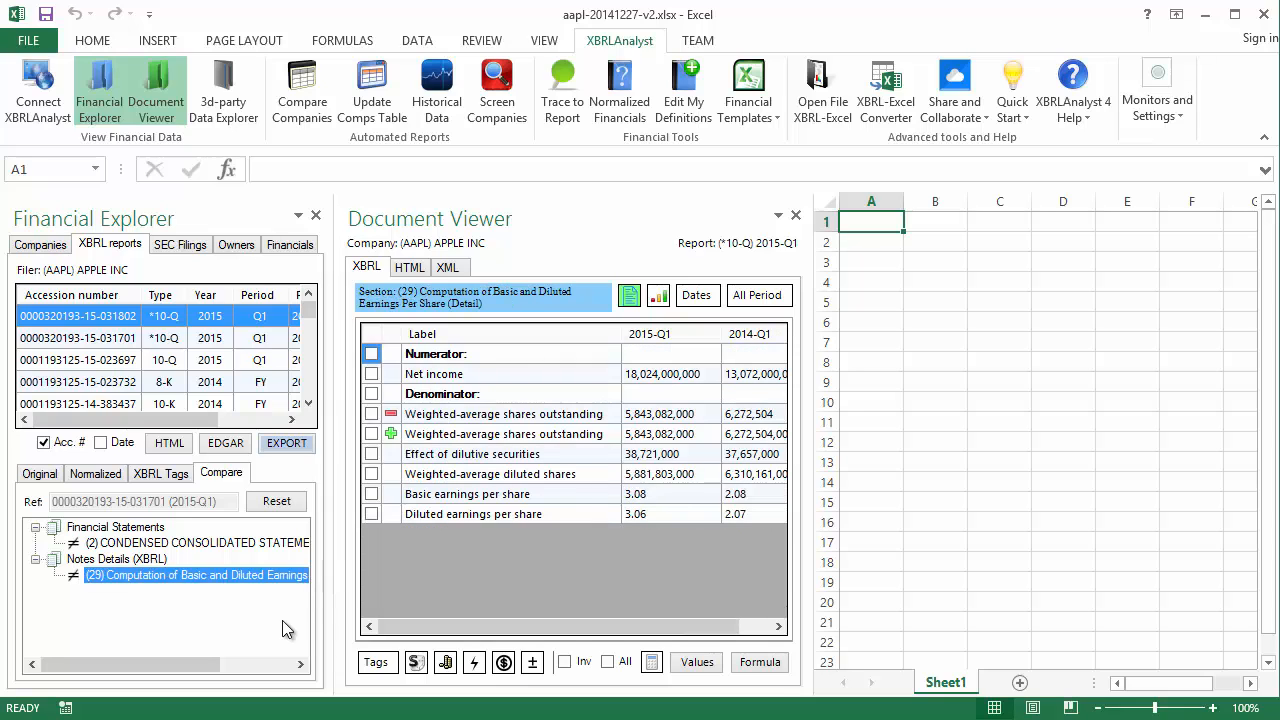
# Export the values of all compared rows in the Condensed Consolidated Statements of Operations to the worksheet and close the Document Viewer
pyautogui.click(278, 546)
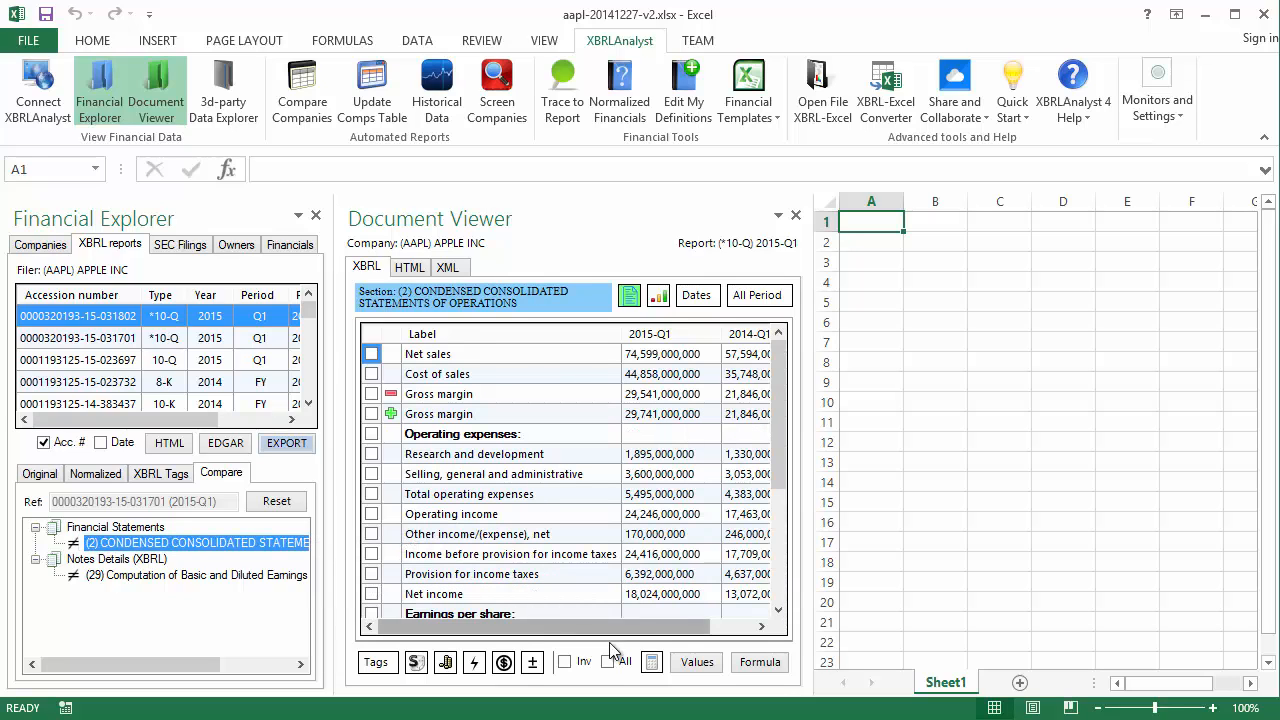
pyautogui.click(608, 661)
pyautogui.click(690, 663)
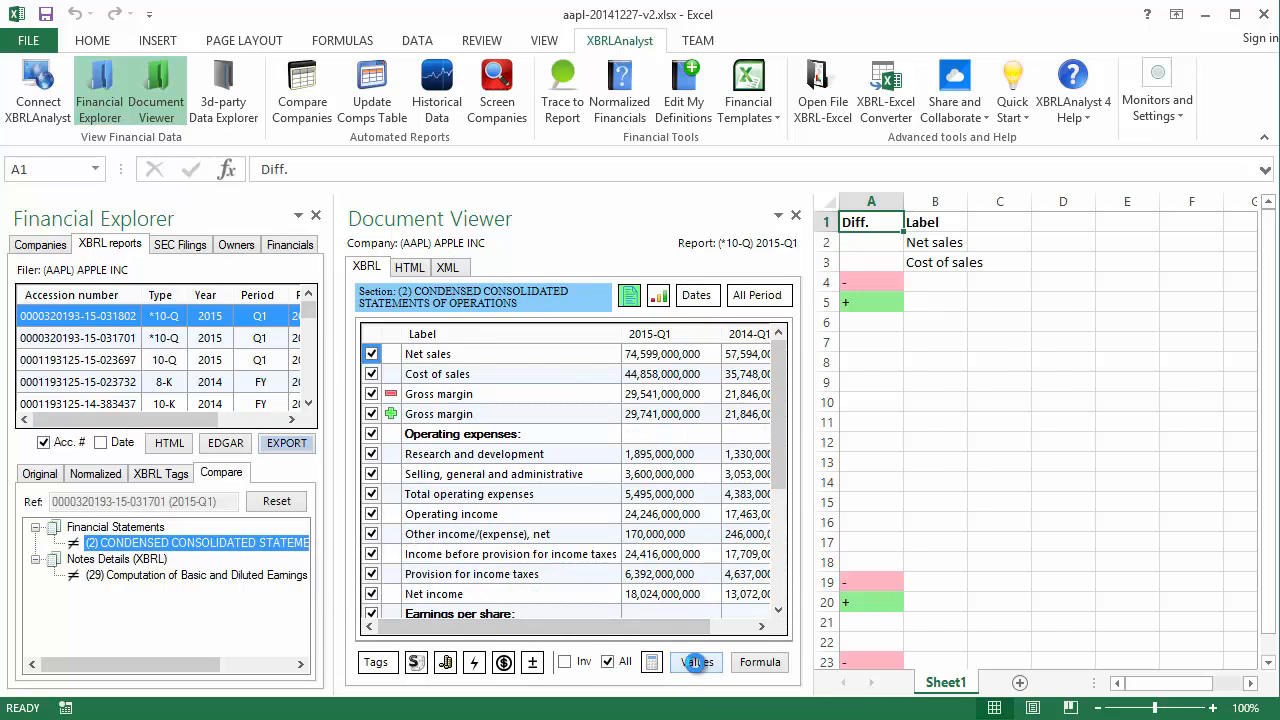
pyautogui.click(796, 215)
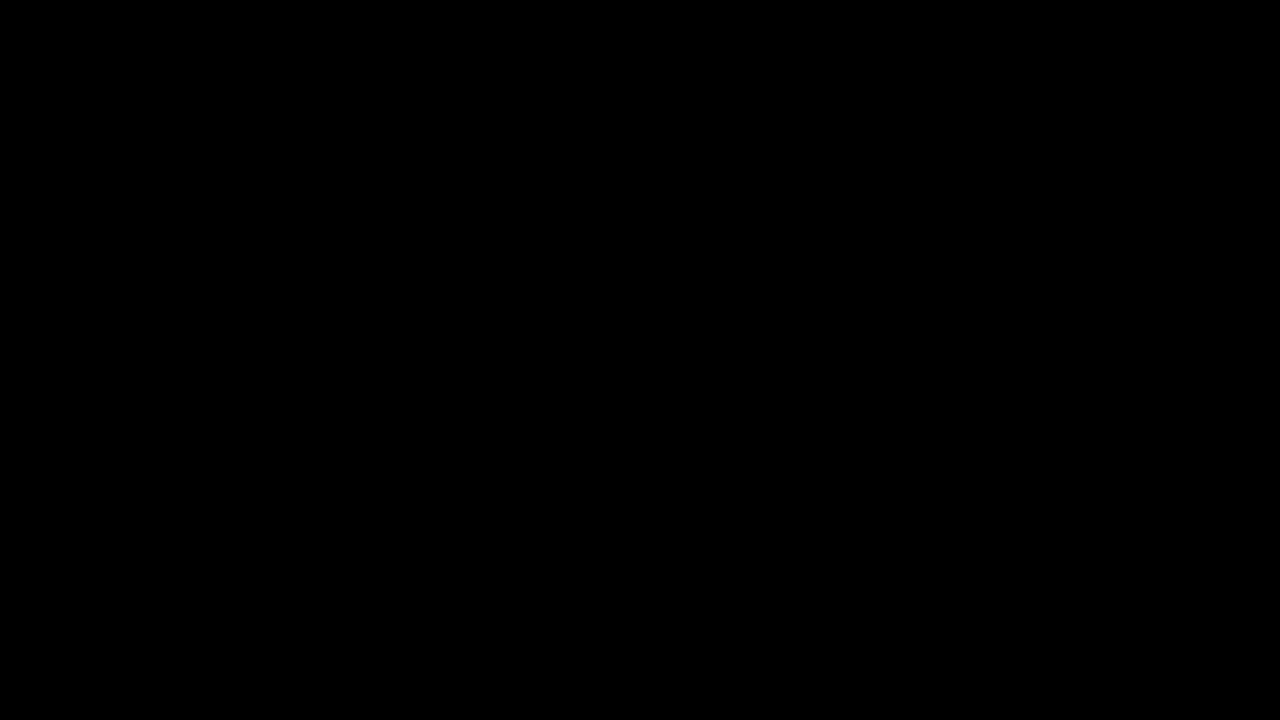